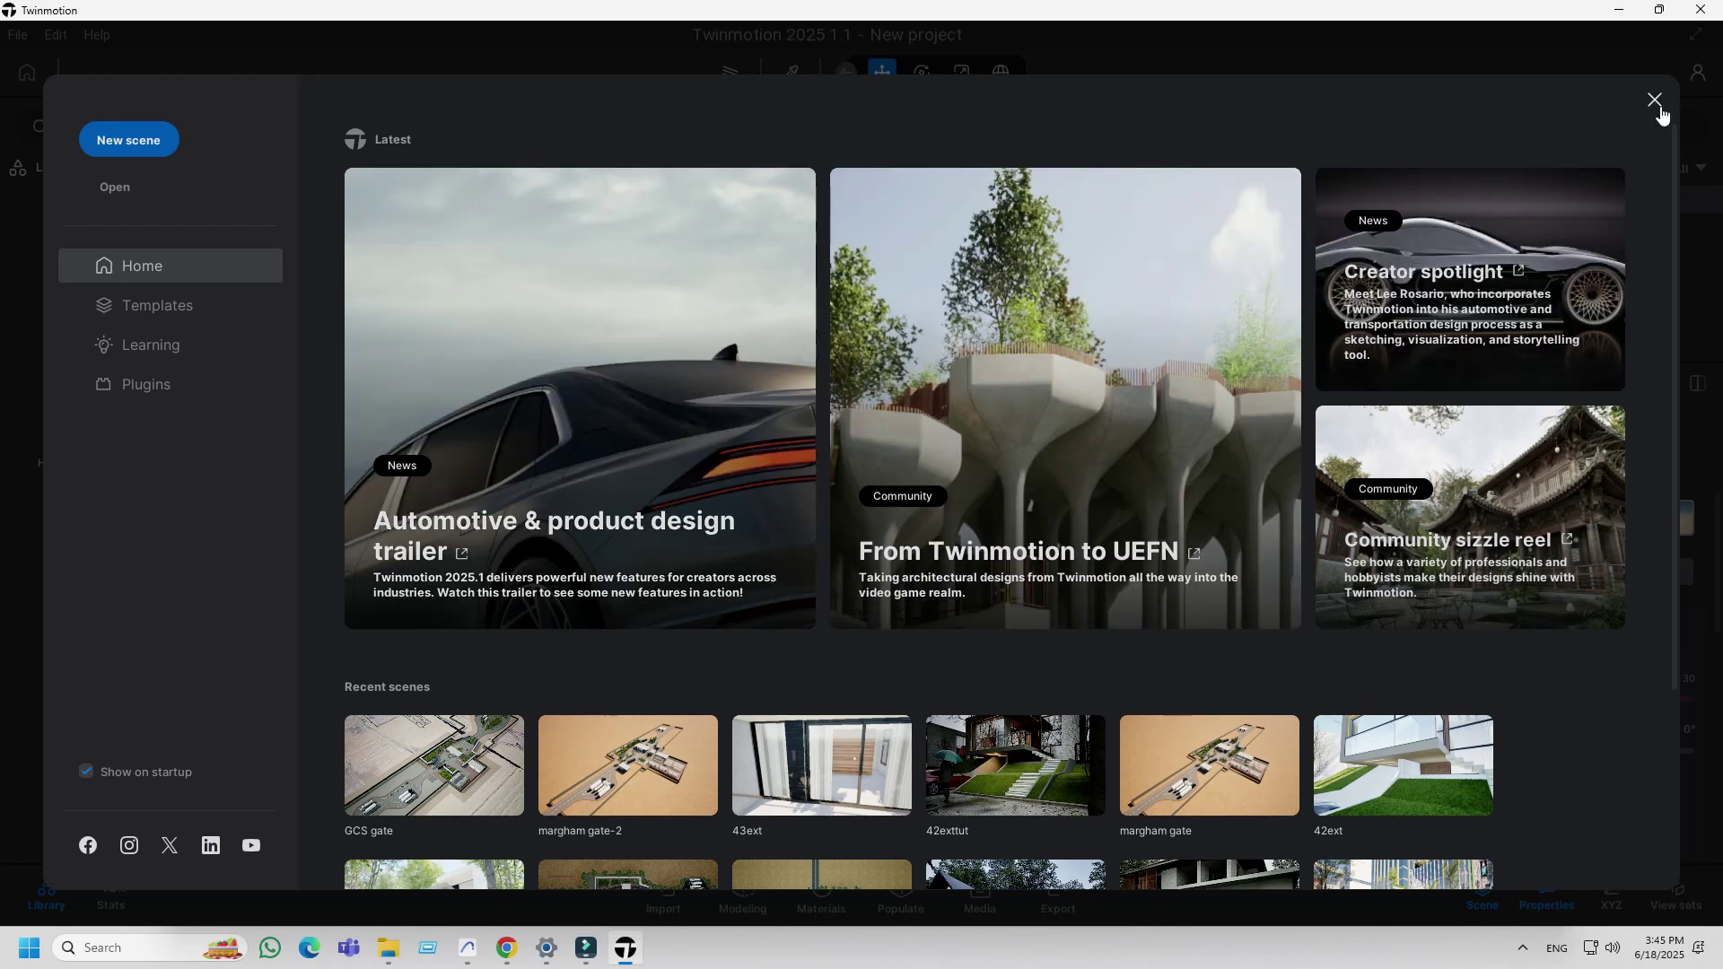
Close the start screen and delete the default base, ground and landscape from the scene
{"action": "left_click", "coordinate": [1655, 101]}
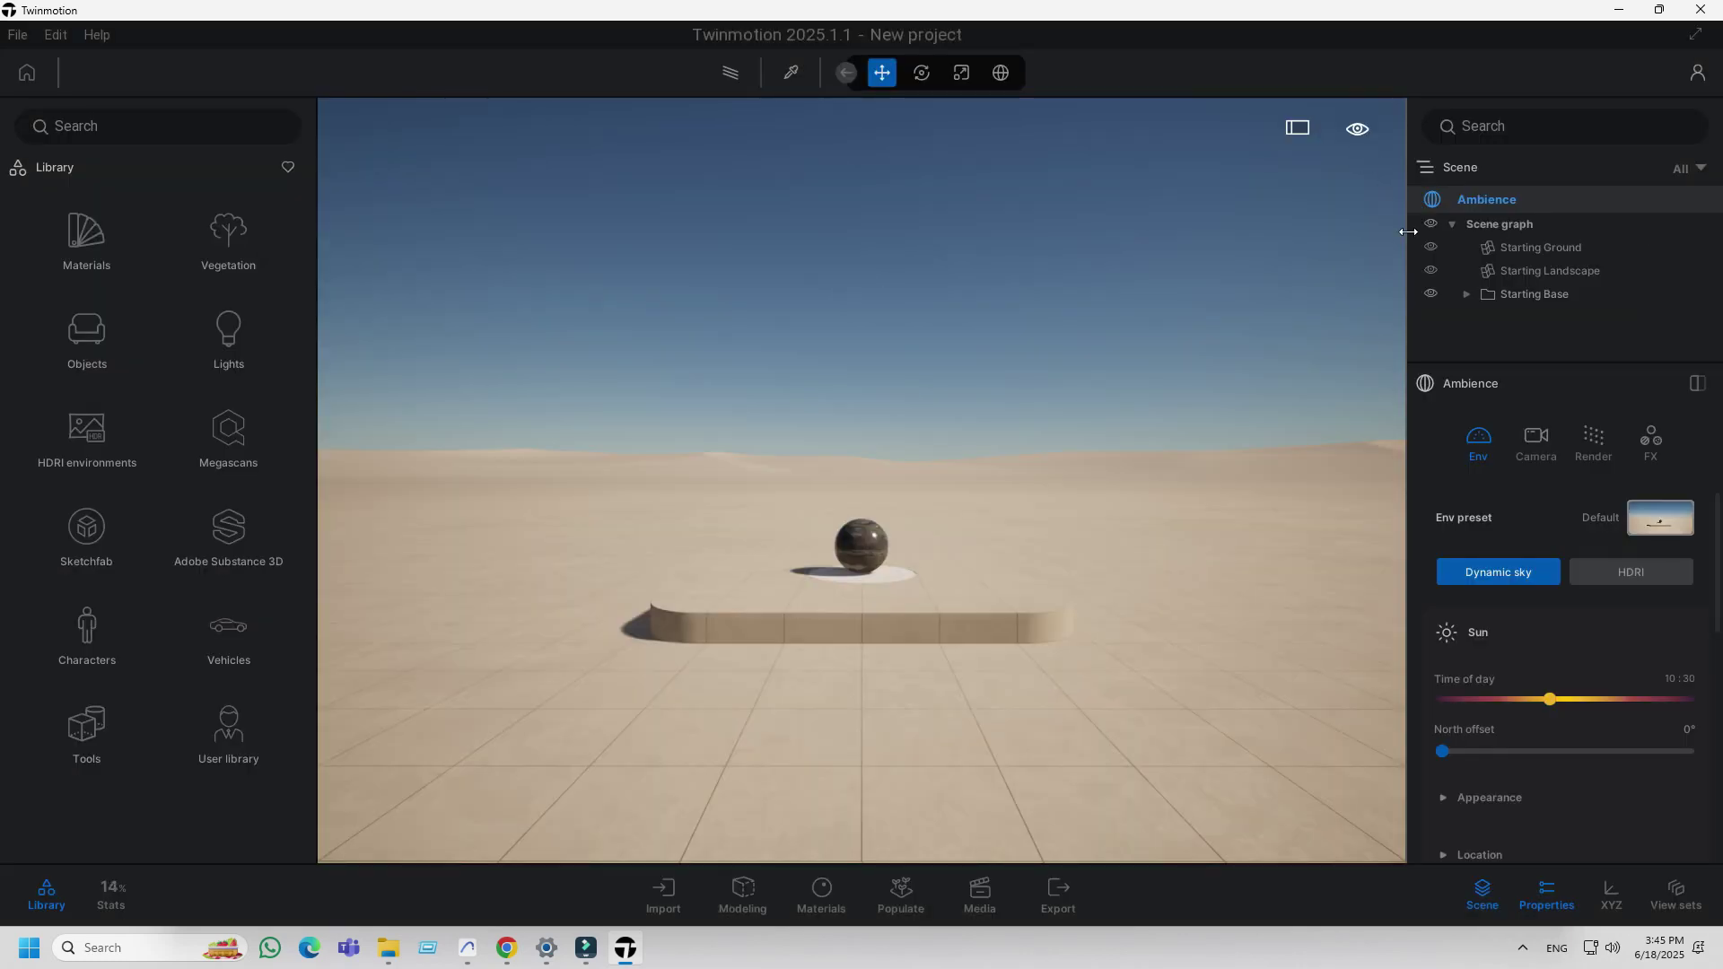
{"action": "left_click", "coordinate": [1524, 294]}
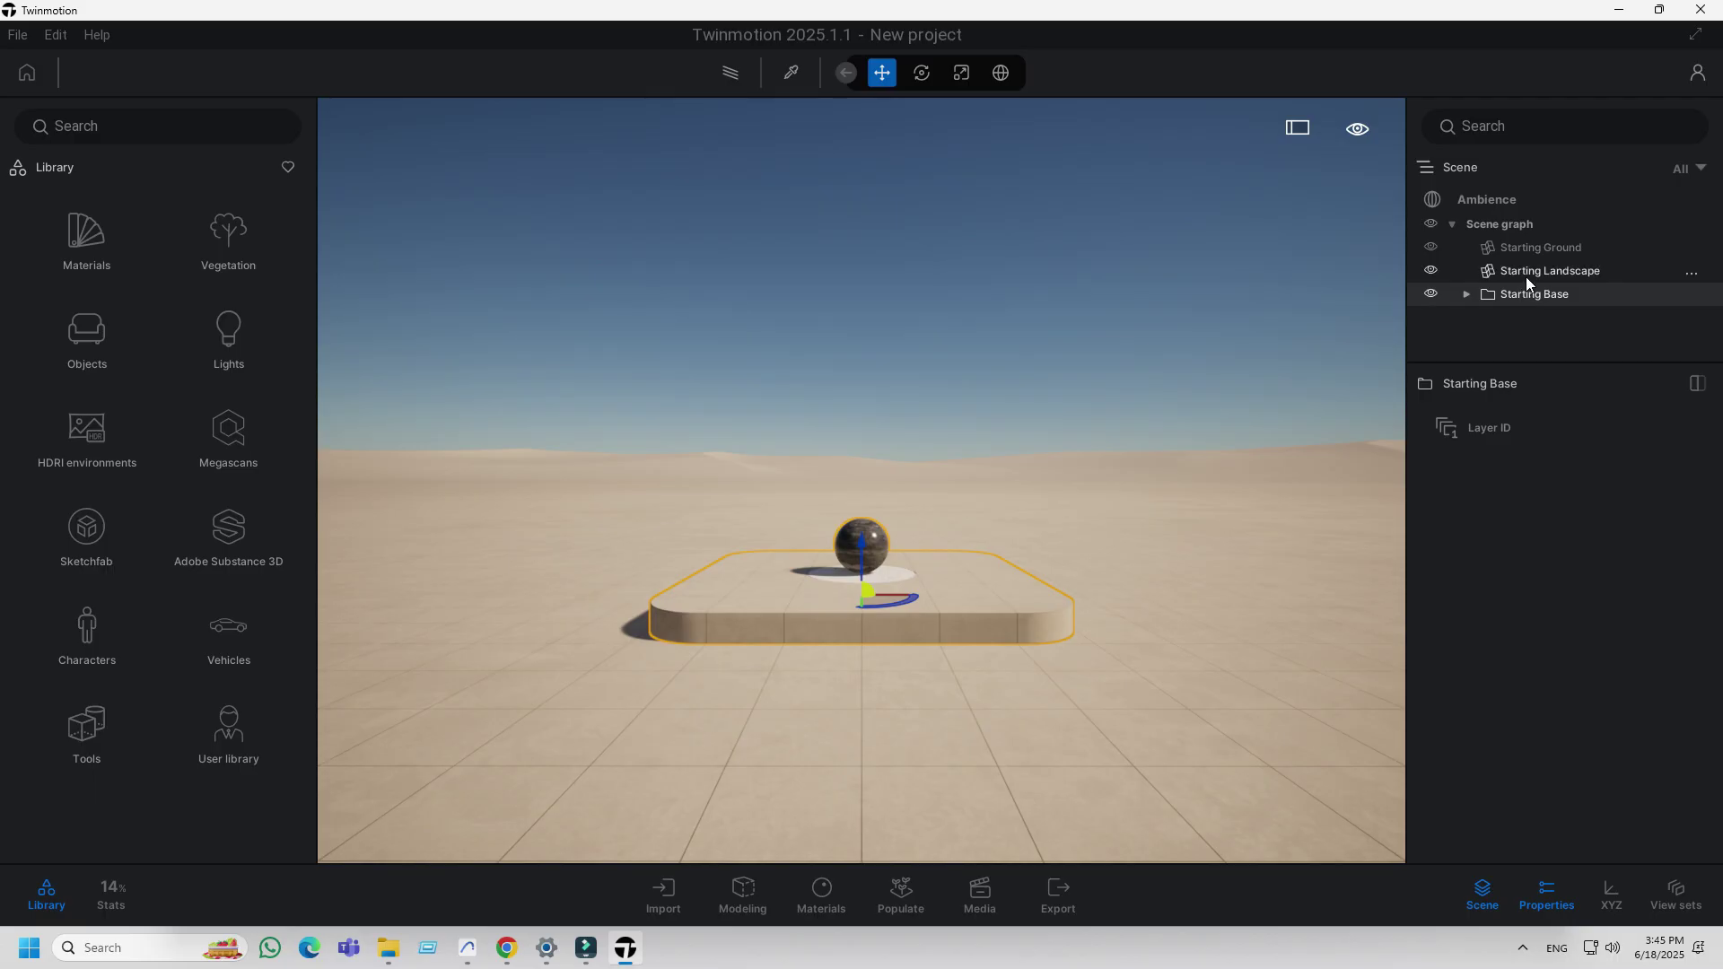
{"action": "key", "text": "Delete"}
{"action": "left_click", "coordinate": [1526, 251]}
{"action": "key", "text": "Delete"}
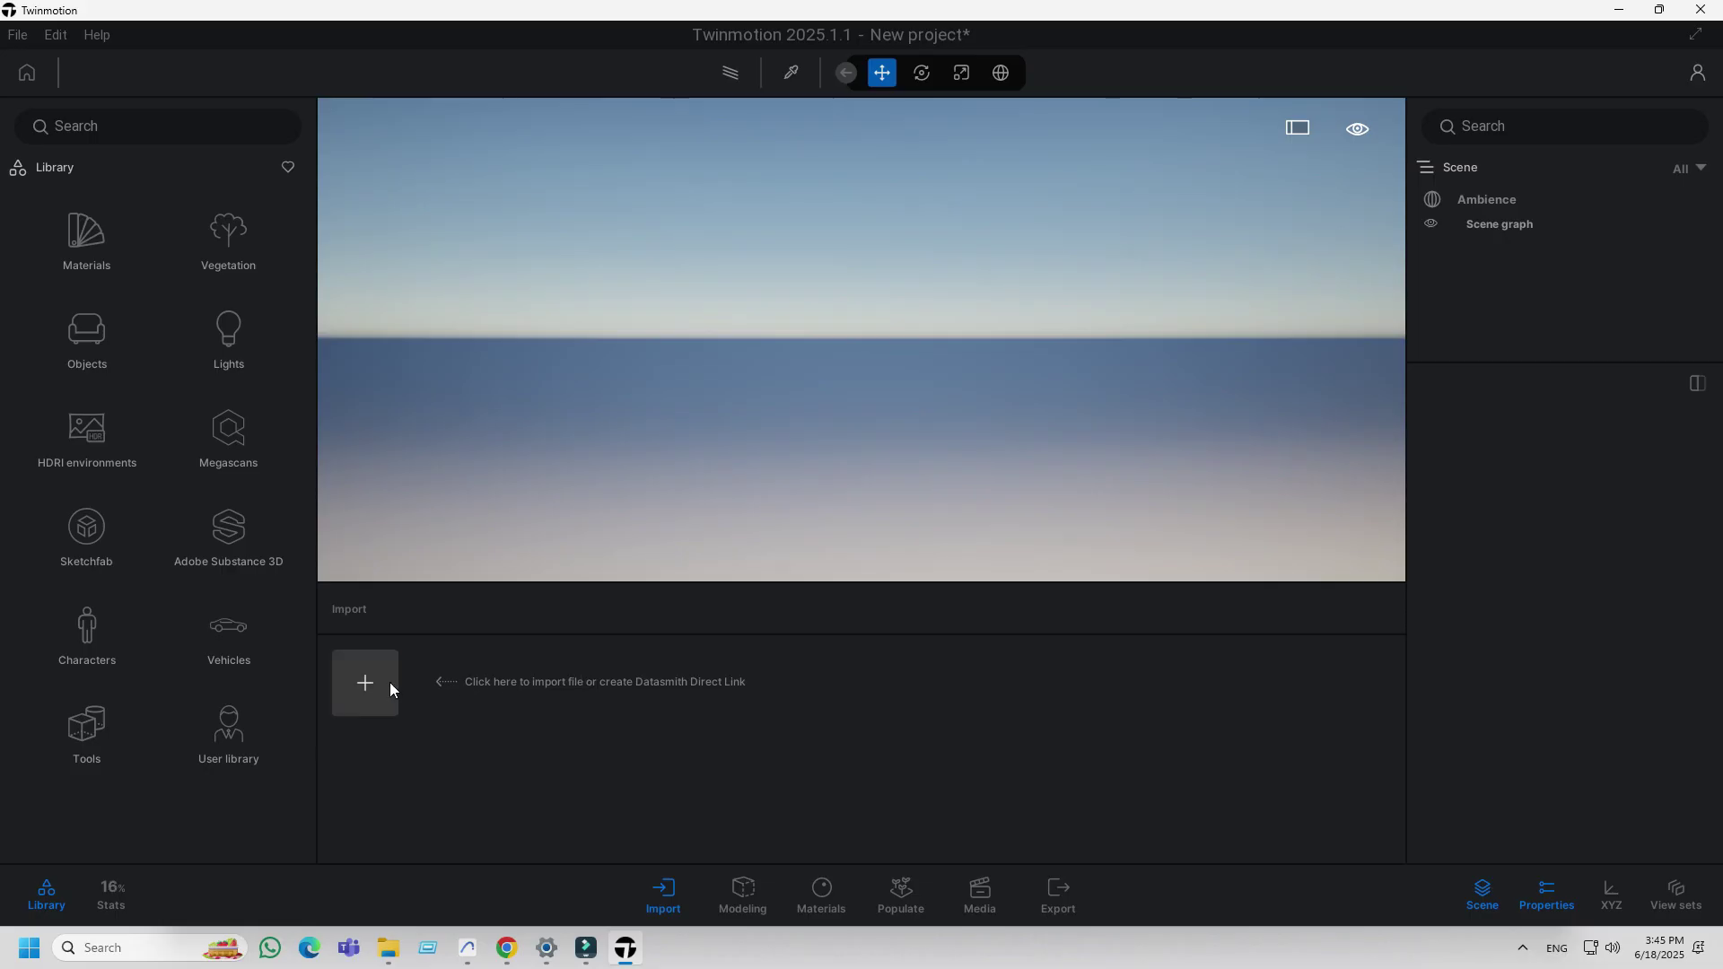
Choose kitchen1.skp for import and leave Collapse on 'Keep hierarchy'
{"action": "left_click", "coordinate": [373, 683]}
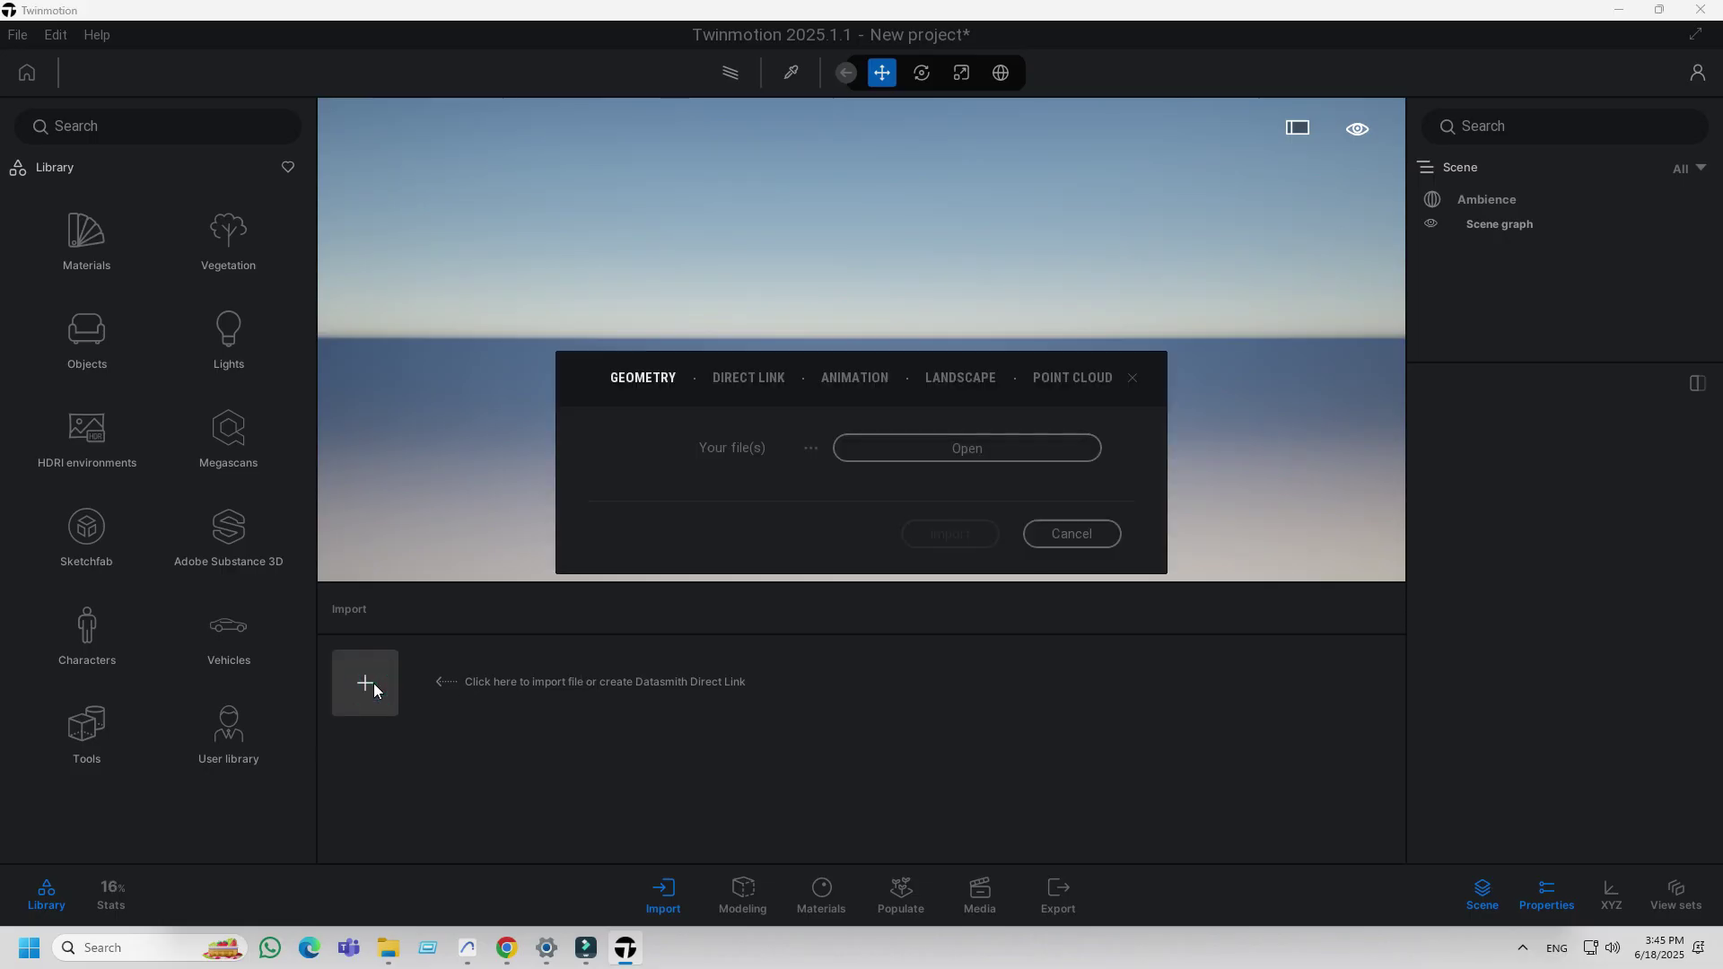
{"action": "left_click", "coordinate": [900, 453]}
{"action": "left_click", "coordinate": [791, 338]}
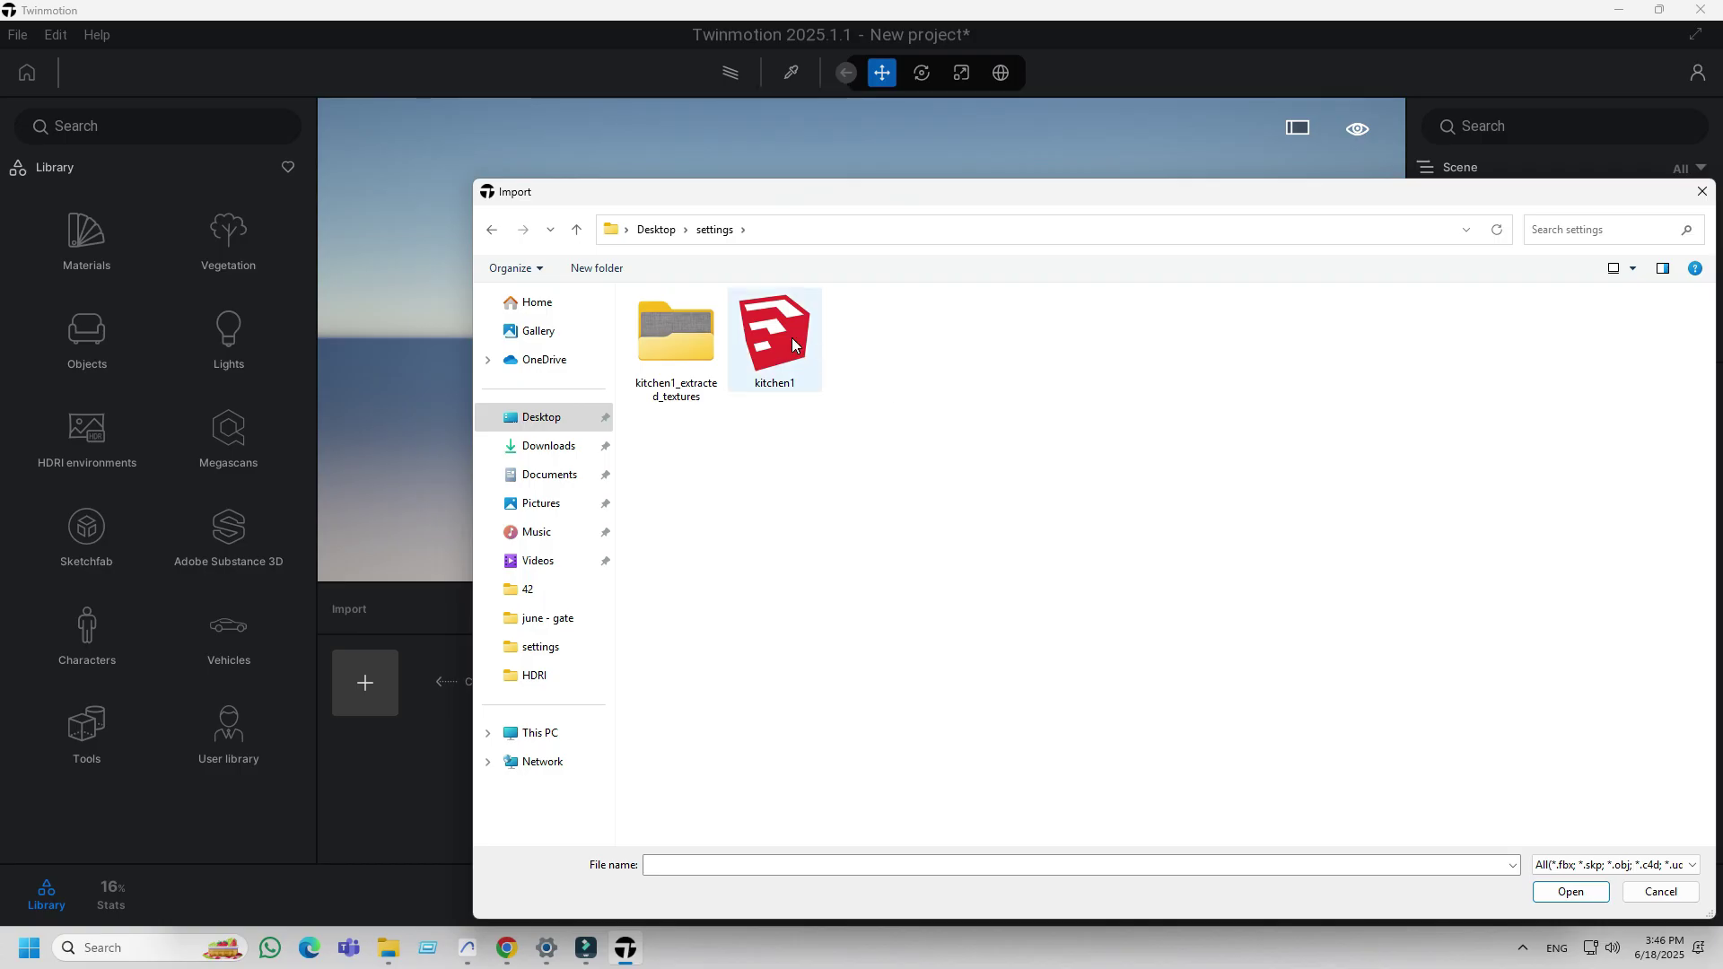
{"action": "double_click", "coordinate": [791, 339]}
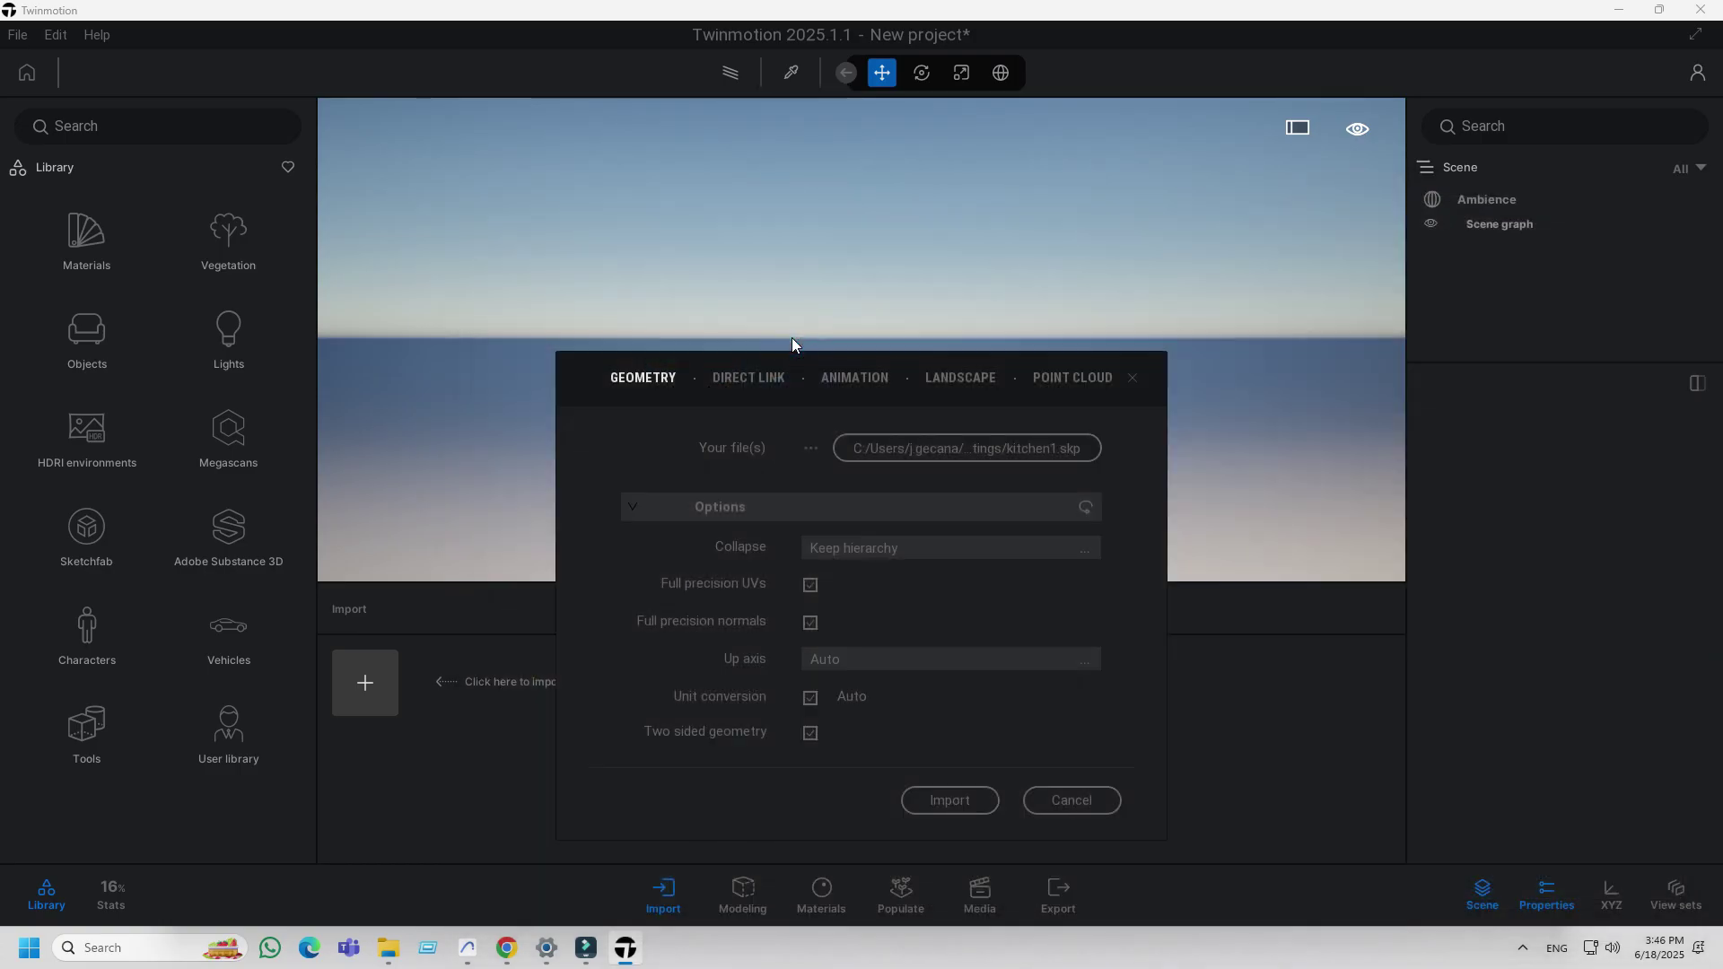
{"action": "mouse_move", "coordinate": [892, 363]}
{"action": "left_mouse_down"}
{"action": "mouse_move", "coordinate": [749, 182]}
{"action": "mouse_move", "coordinate": [865, 230]}
{"action": "mouse_move", "coordinate": [749, 177]}
{"action": "left_mouse_up"}
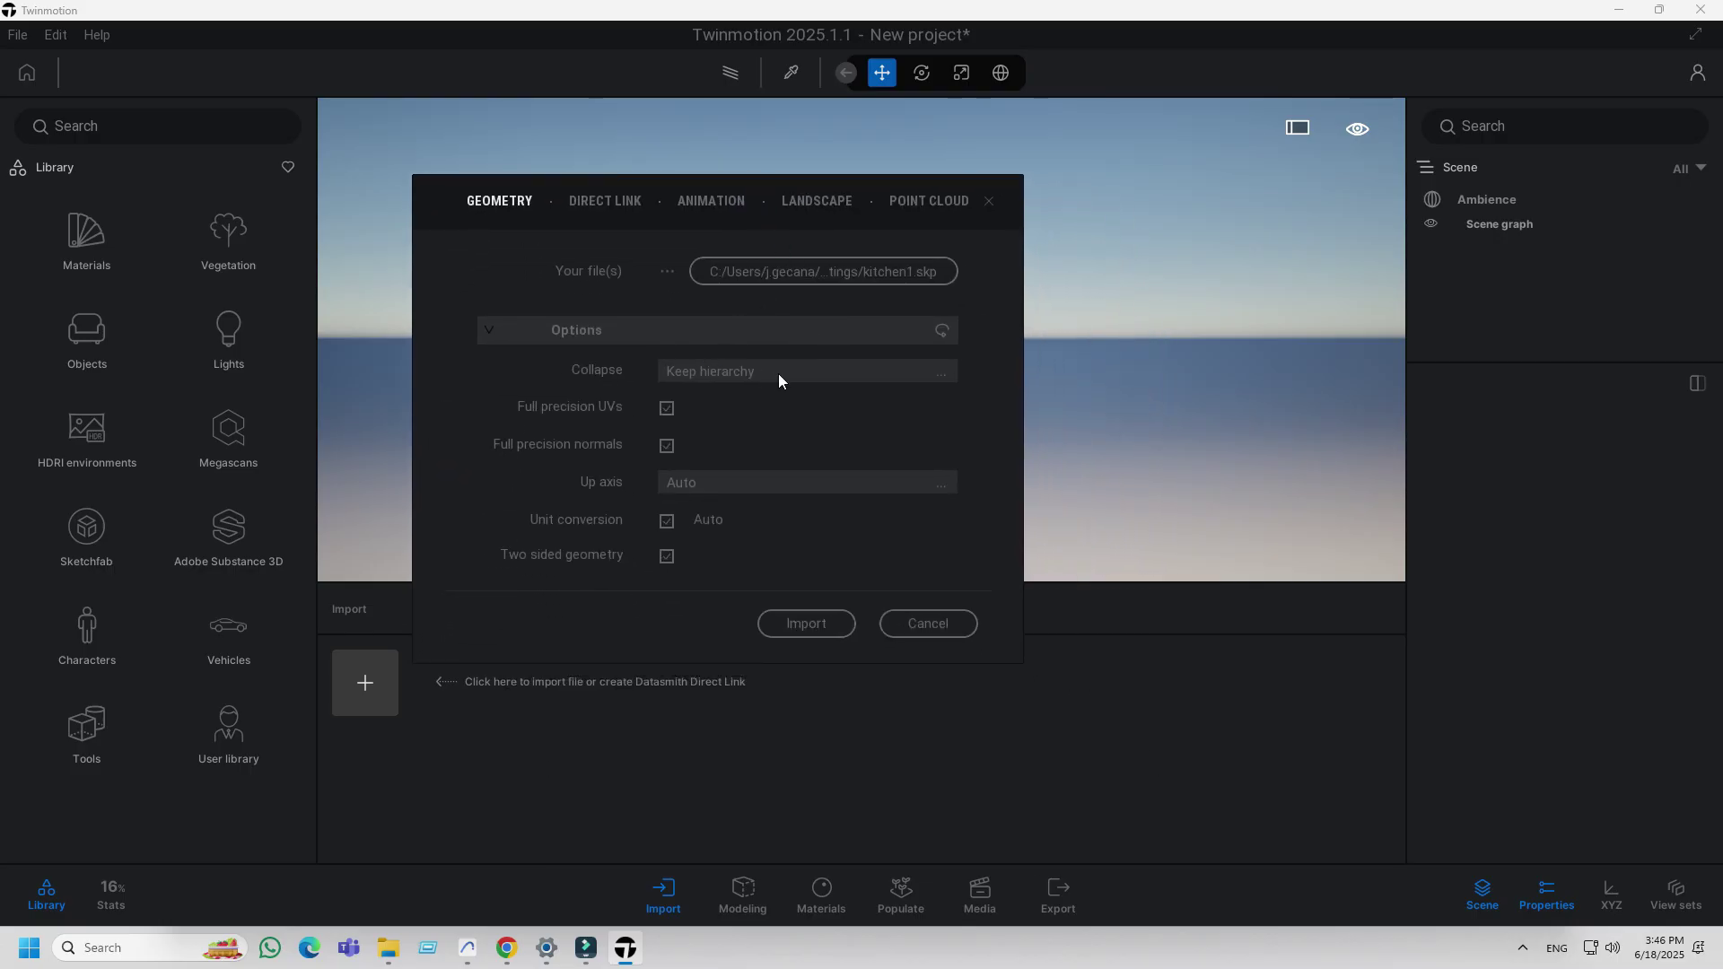
{"action": "left_click", "coordinate": [847, 376]}
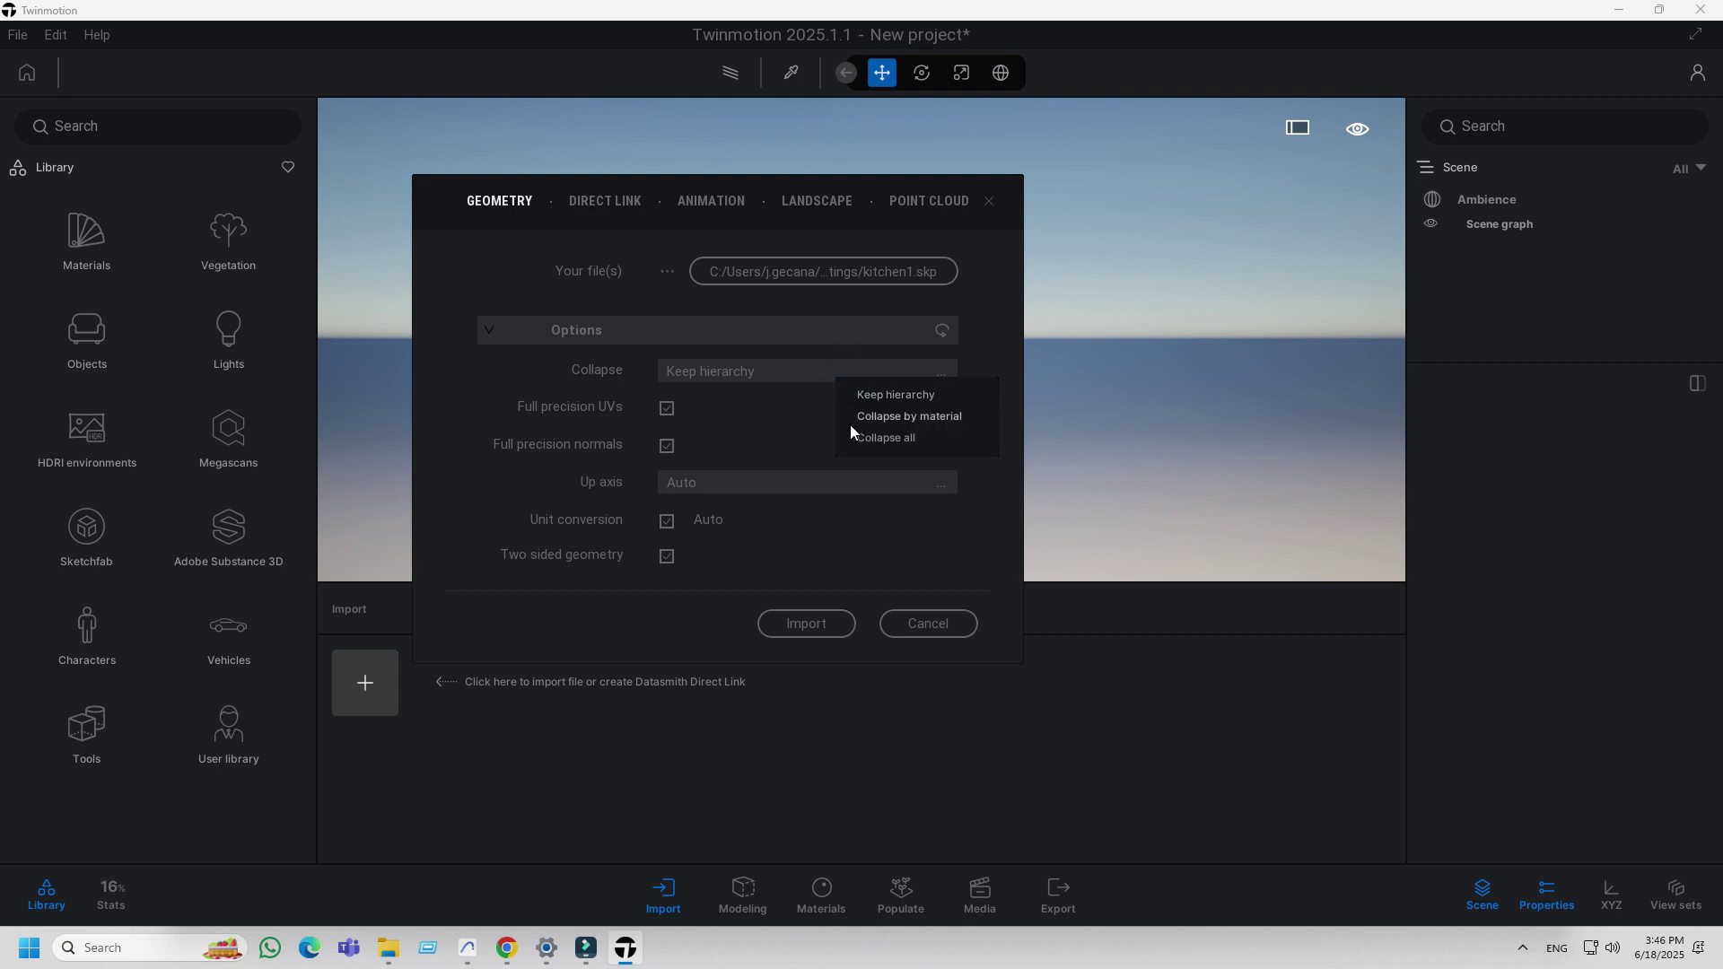
{"action": "left_click", "coordinate": [990, 522]}
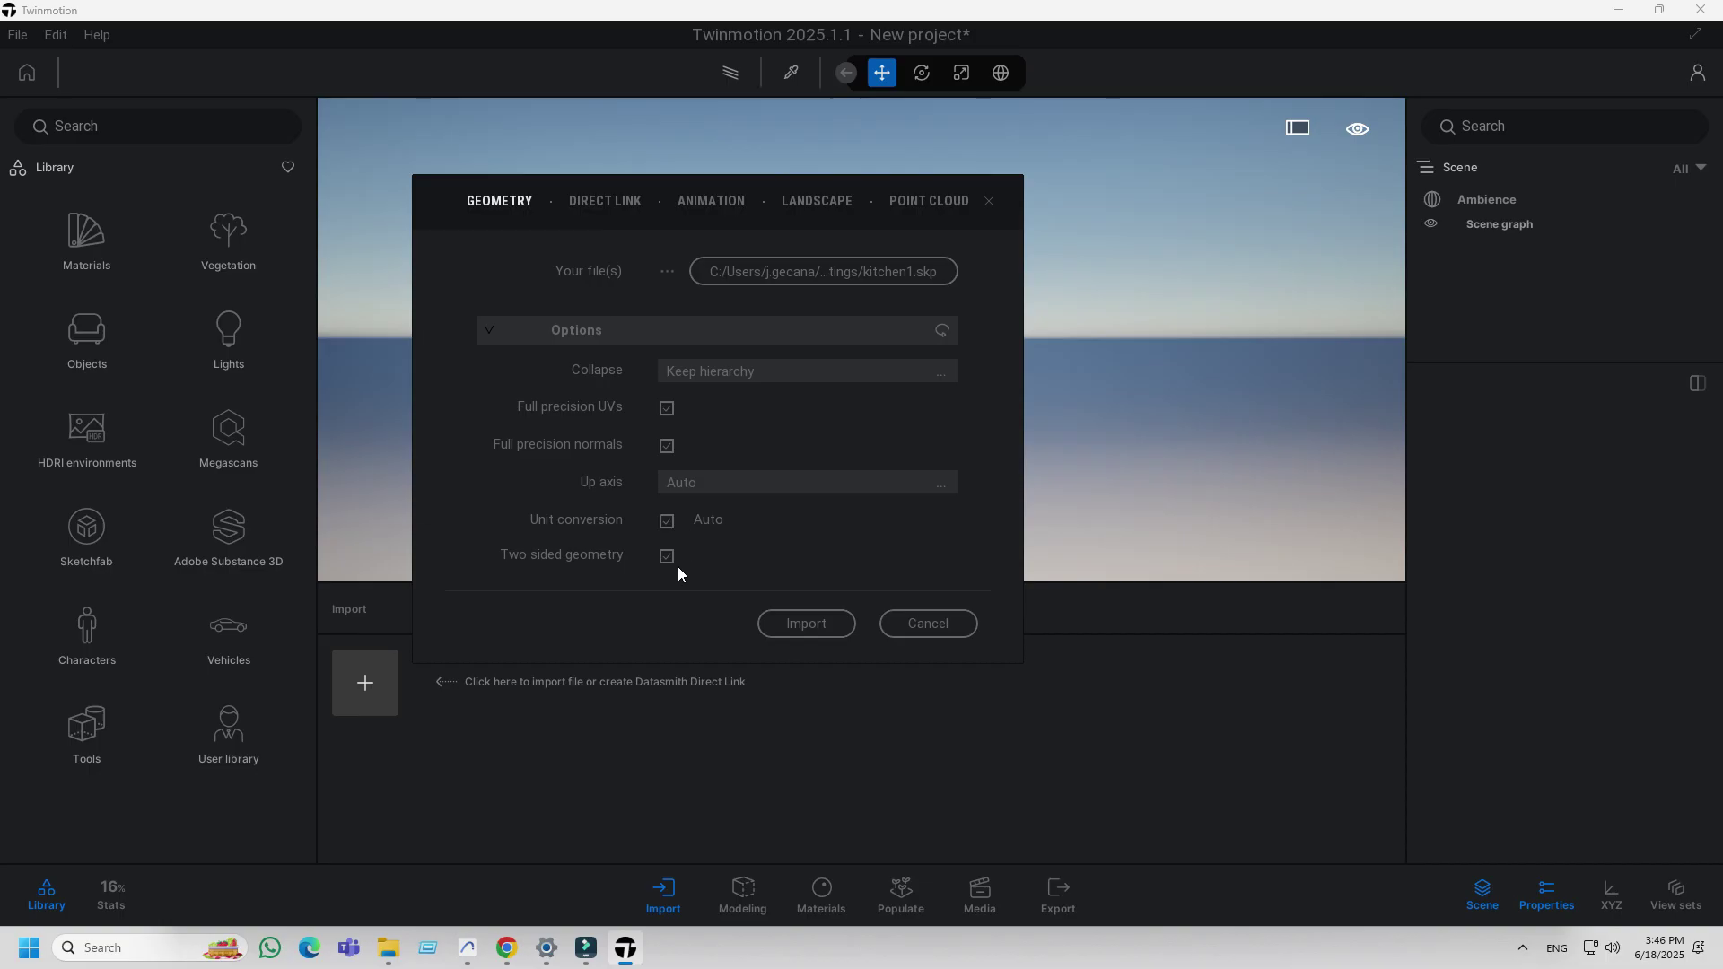
Import kitchen1, fly into the living room and select the pouf beside the sofa
{"action": "left_click", "coordinate": [811, 621]}
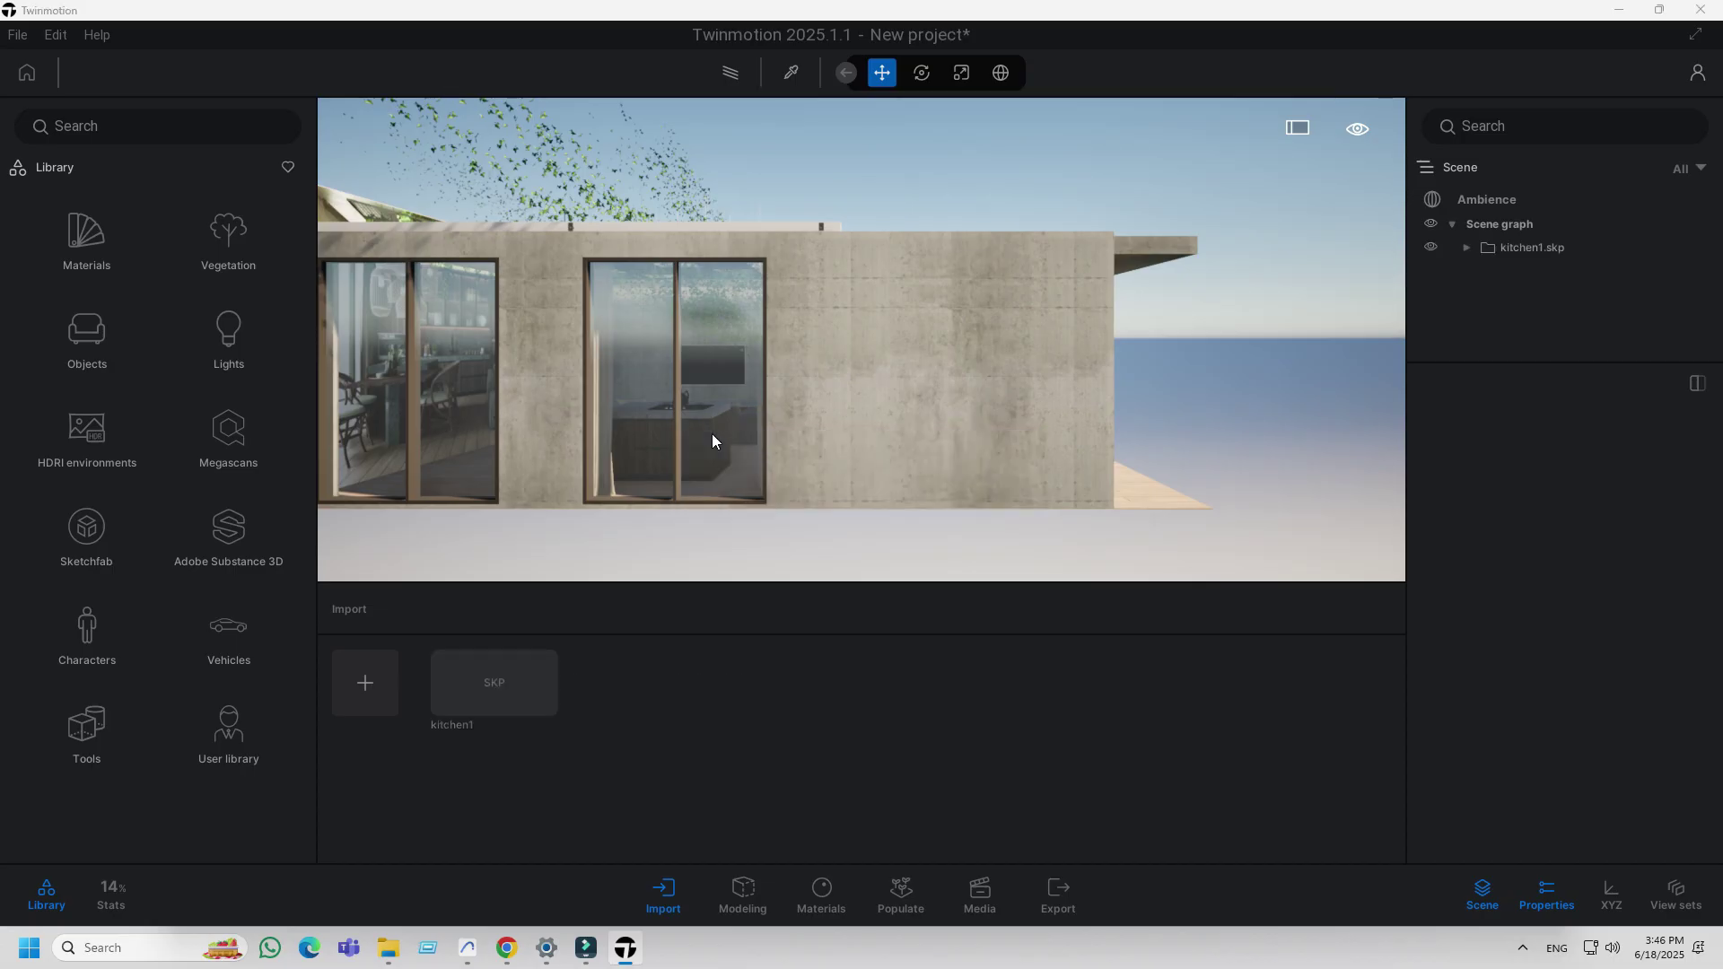
{"action": "double_click", "coordinate": [712, 440]}
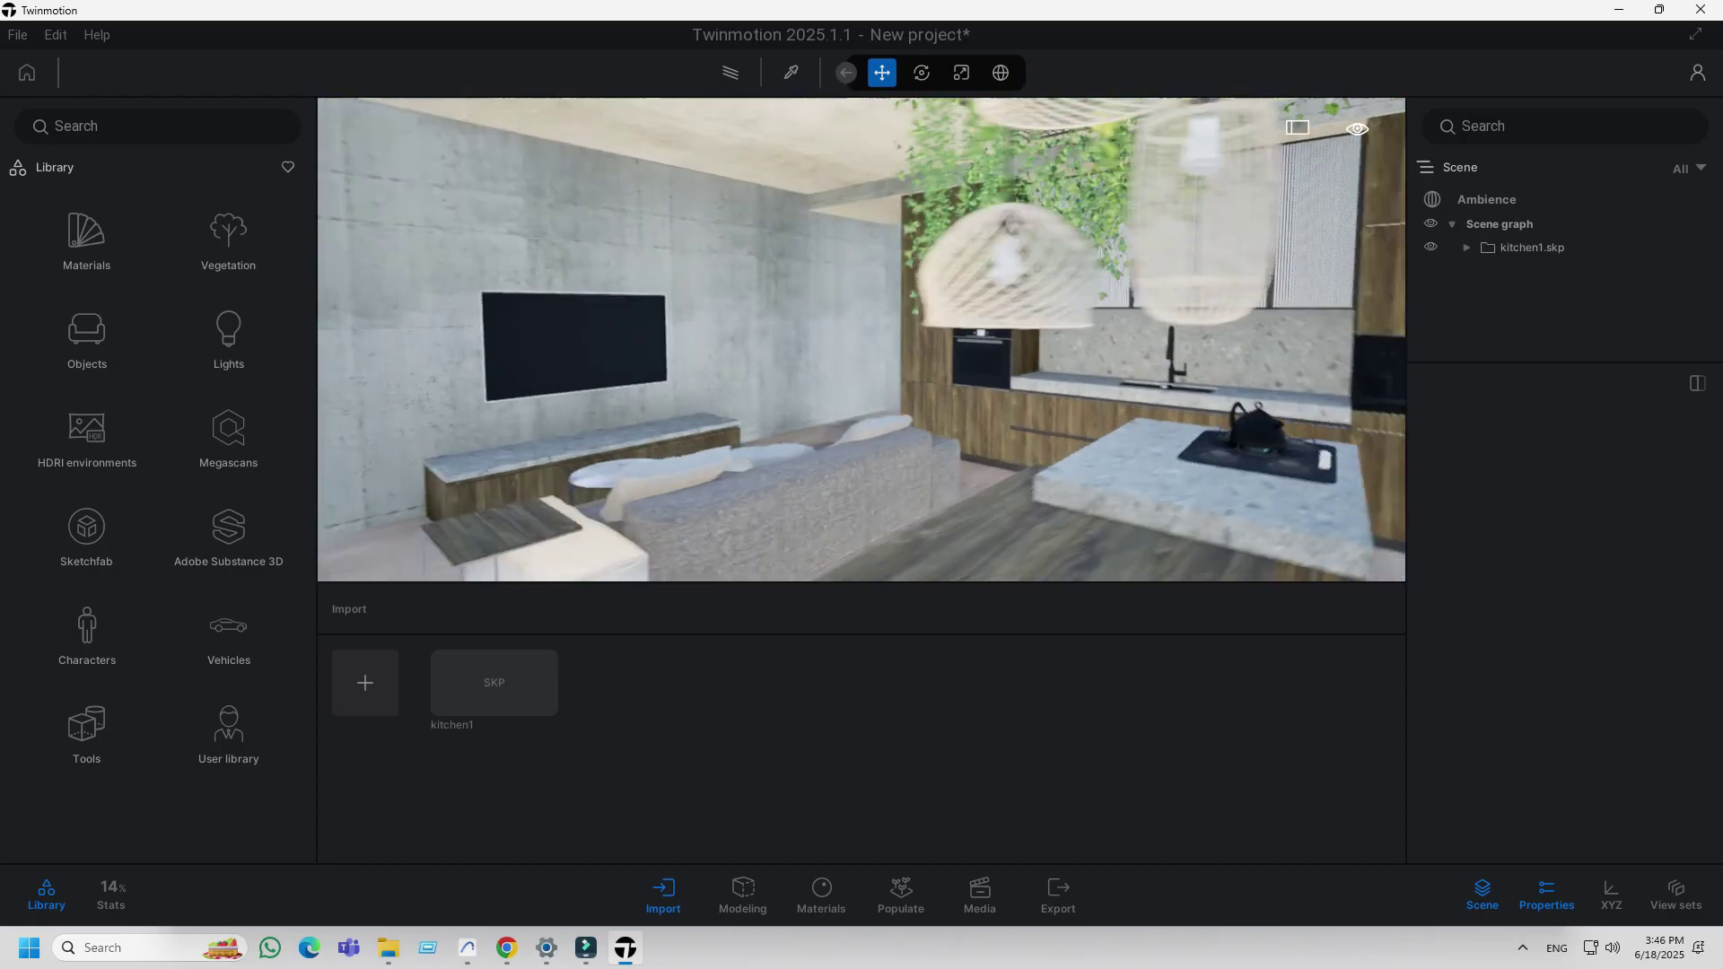
{"action": "left_click_drag", "start_coordinate": [930, 248], "coordinate": [929, 249]}
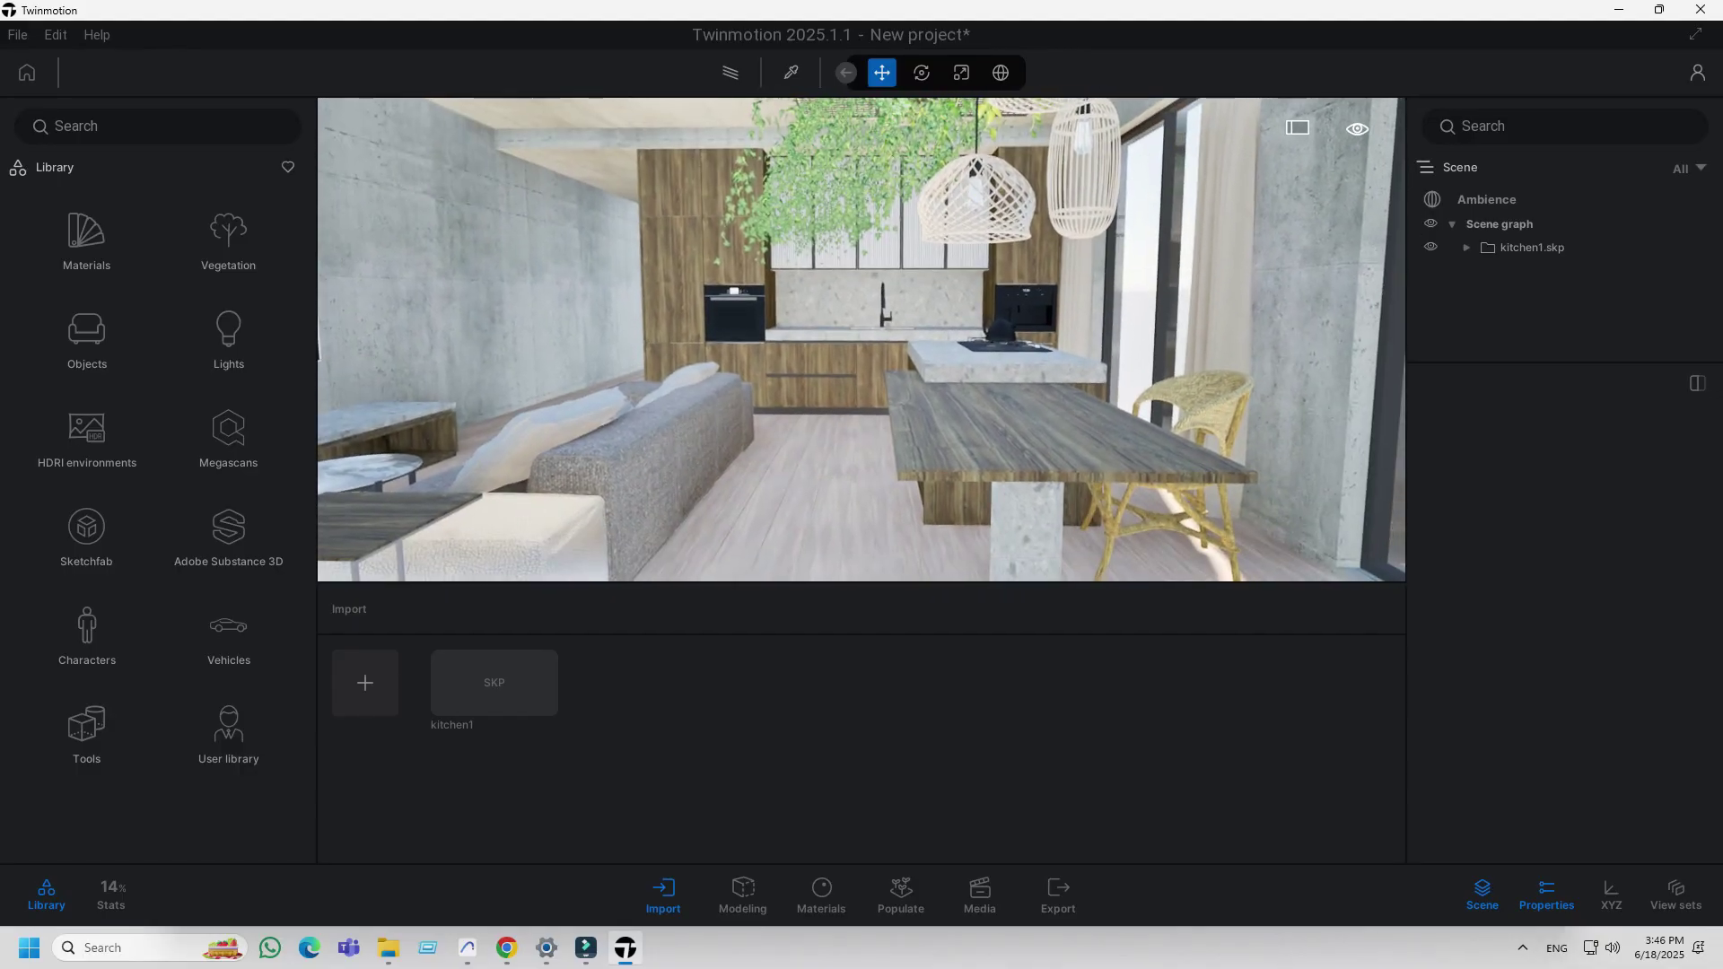
{"action": "key", "text": "Down"}
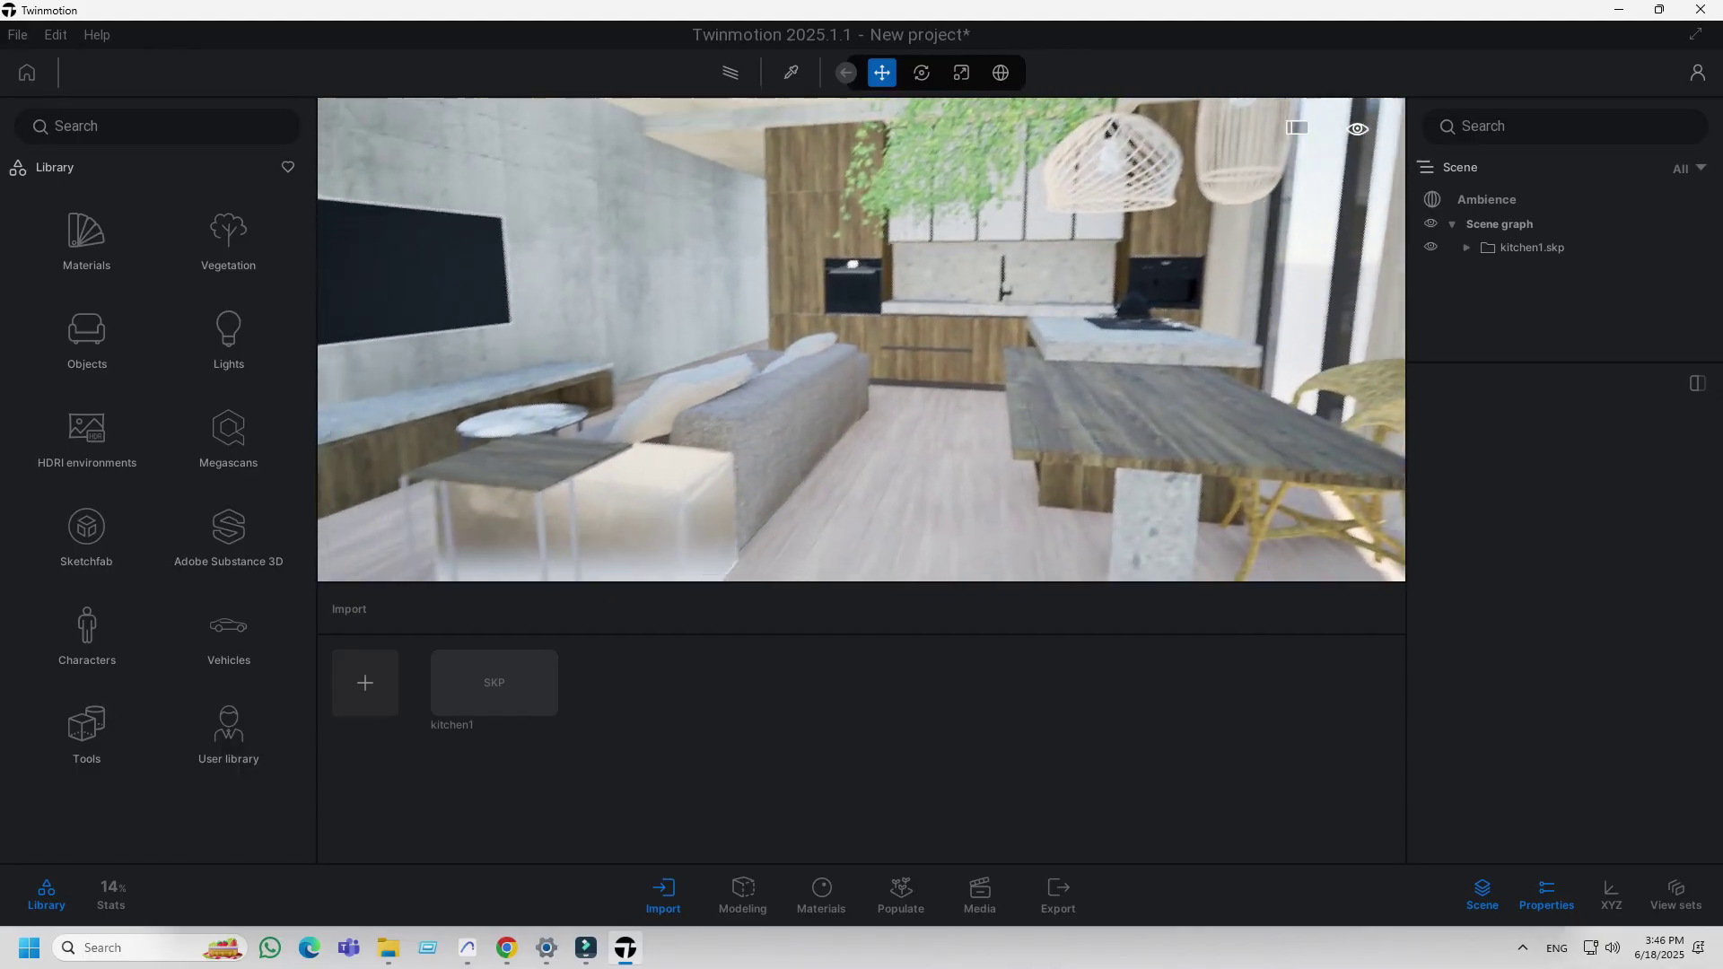
{"action": "key", "text": "Up"}
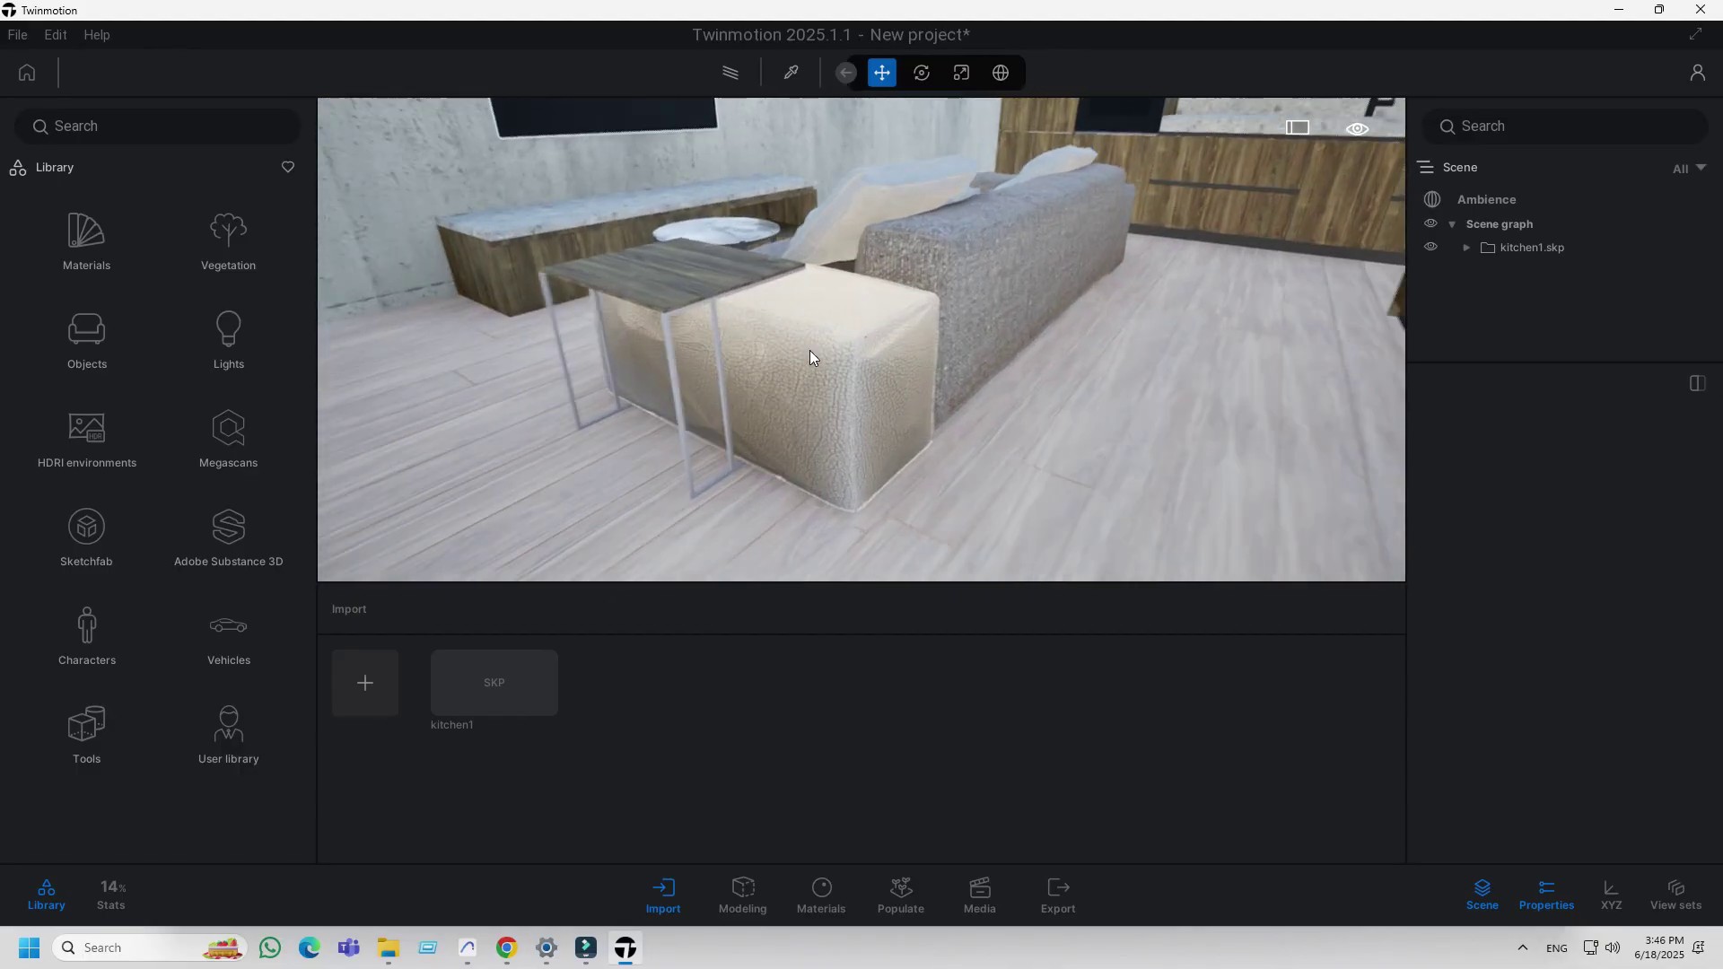
{"action": "left_click", "coordinate": [818, 355]}
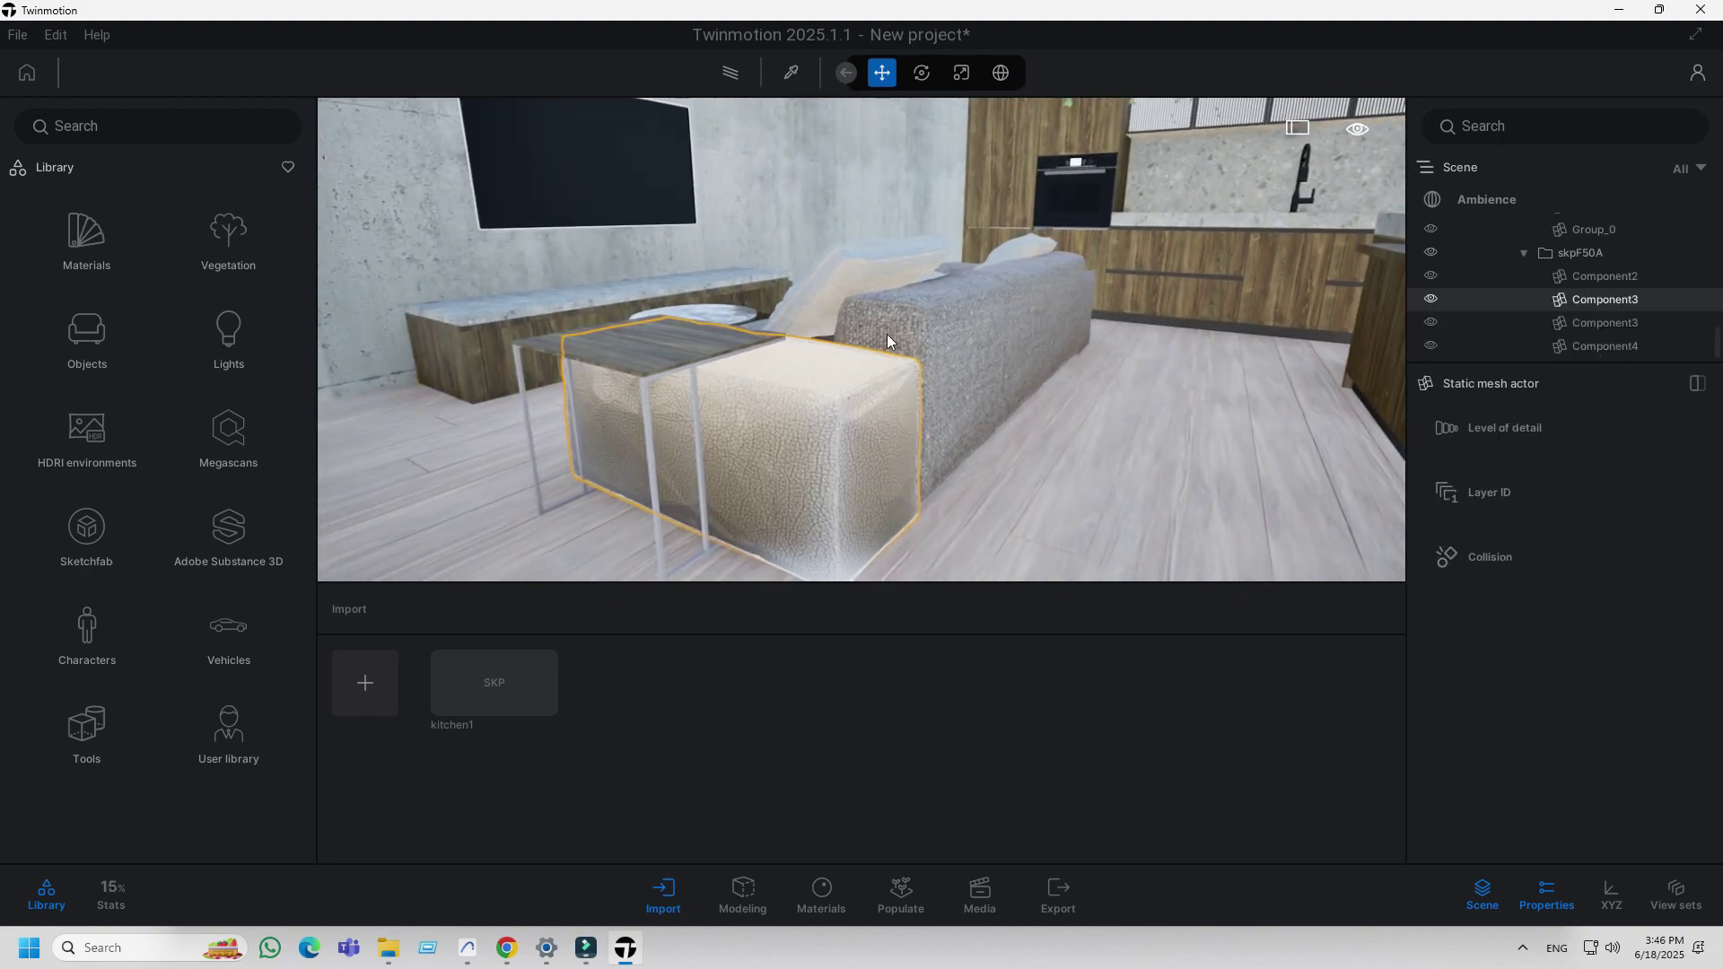
Frame the view above the sofa and pouf and preview it with path tracing
{"action": "left_click_drag", "start_coordinate": [887, 334], "coordinate": [862, 444]}
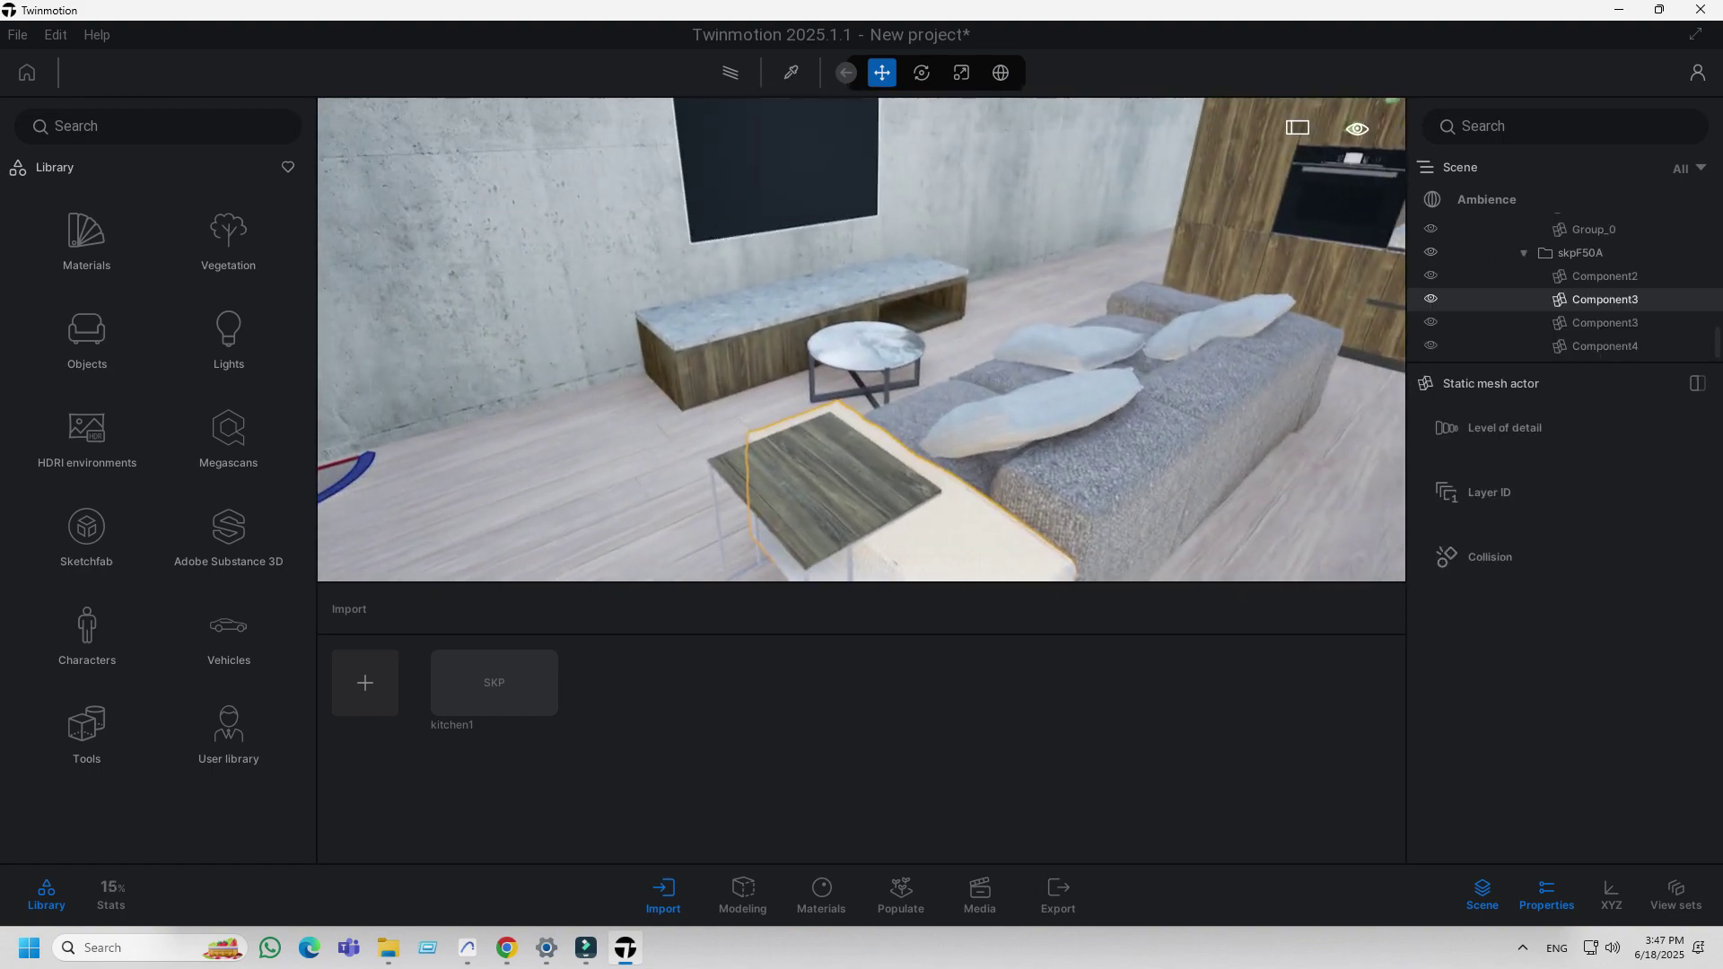
{"action": "key", "text": "Down"}
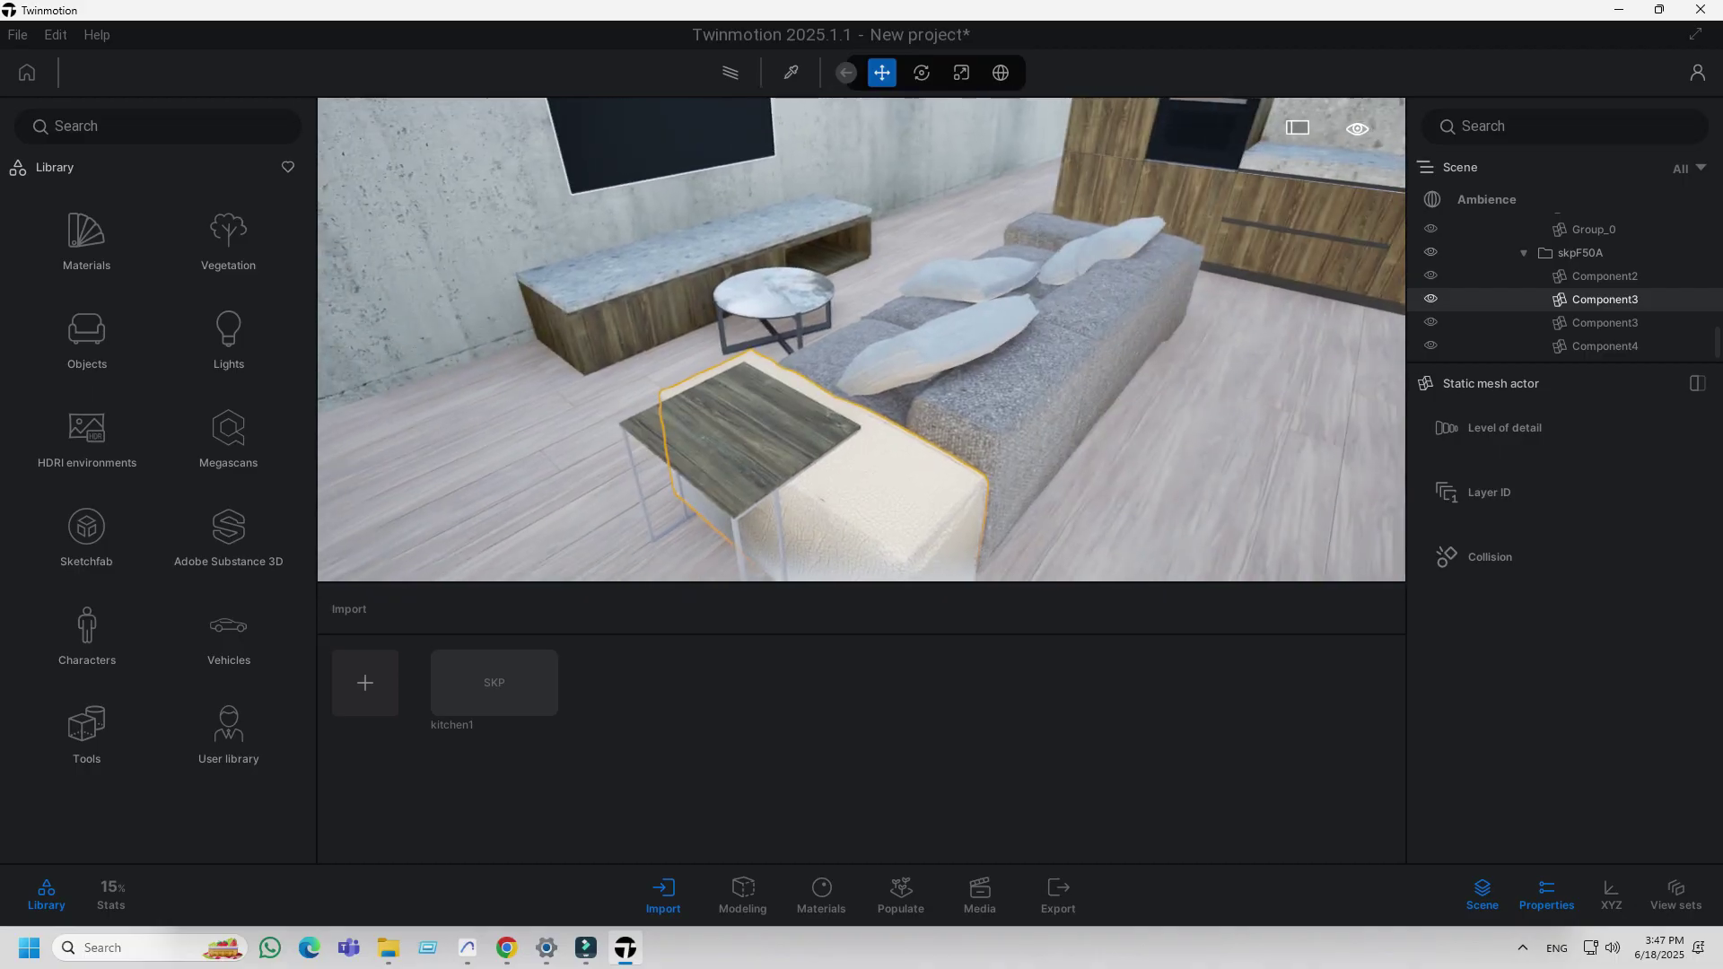
{"action": "key", "text": "Up"}
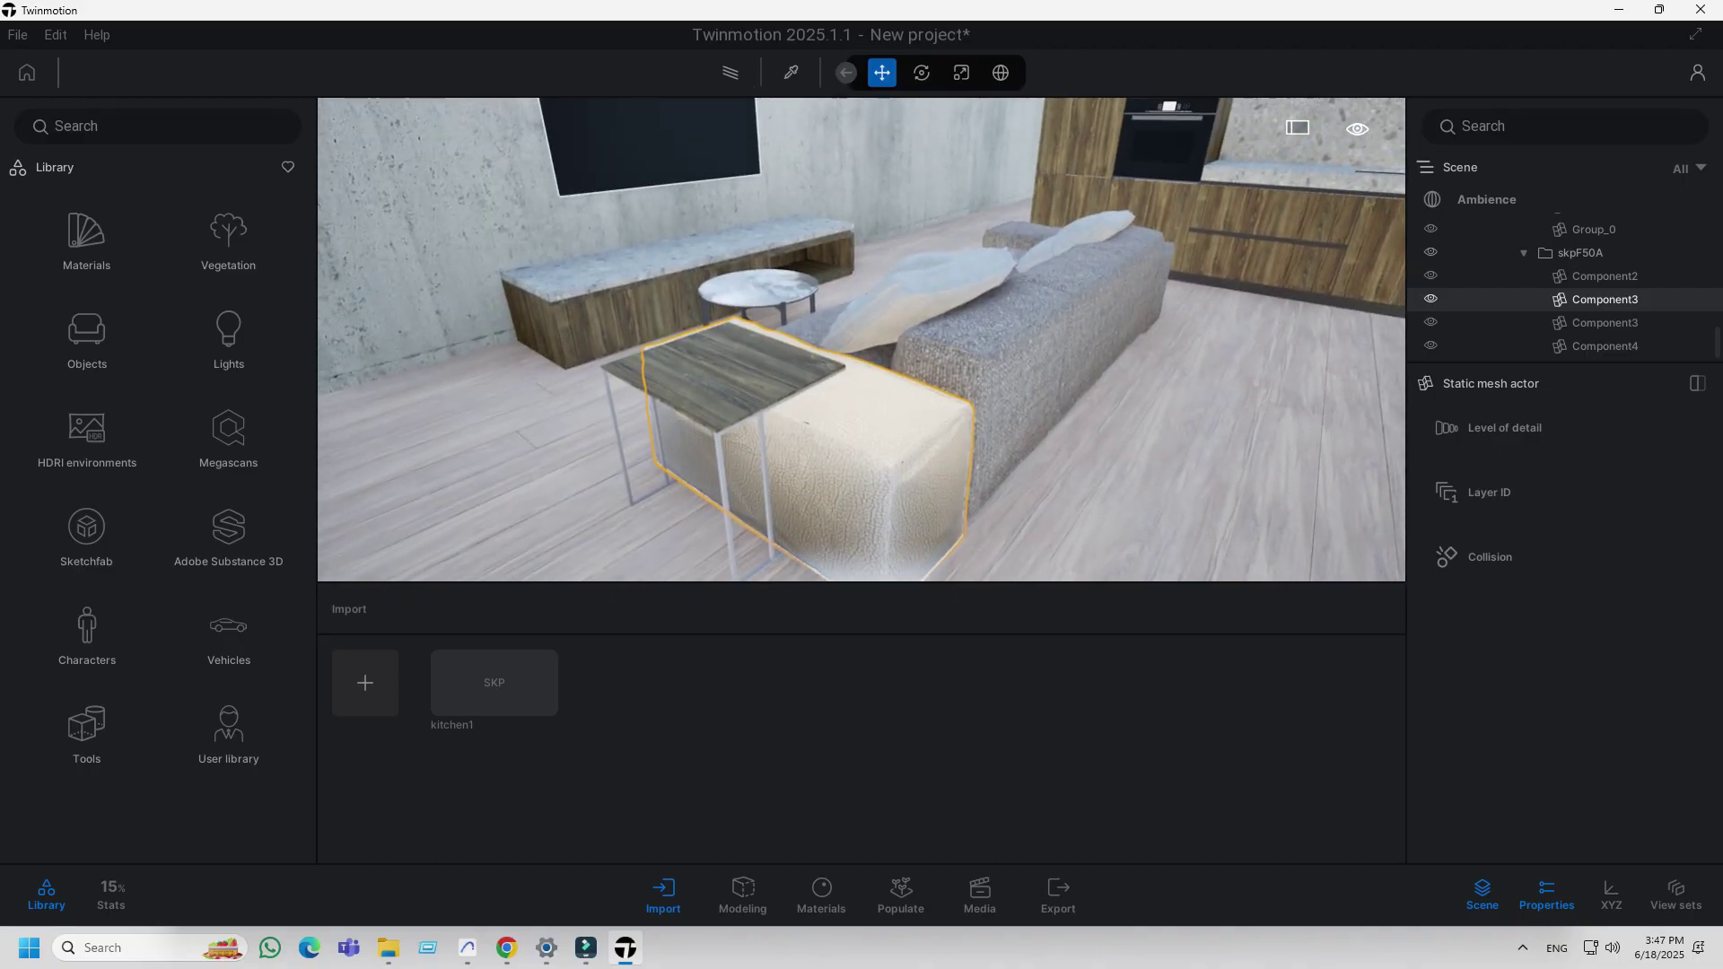
{"action": "left_click_drag", "start_coordinate": [903, 317], "coordinate": [901, 300]}
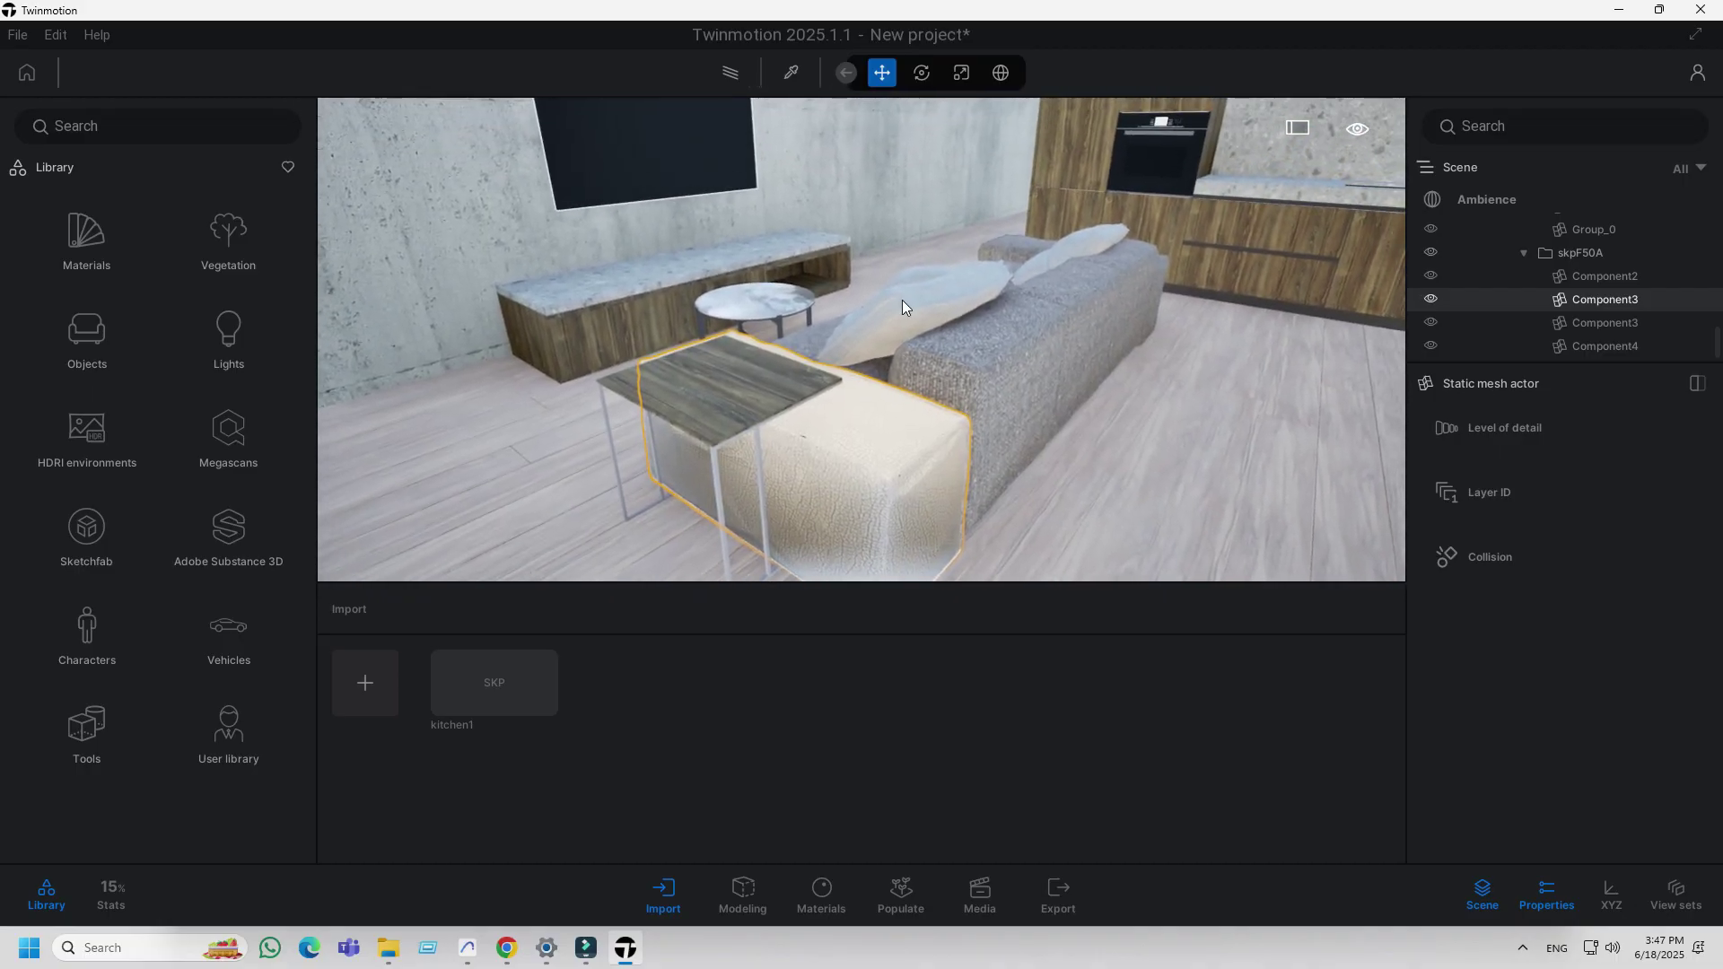
{"action": "left_click", "coordinate": [729, 74]}
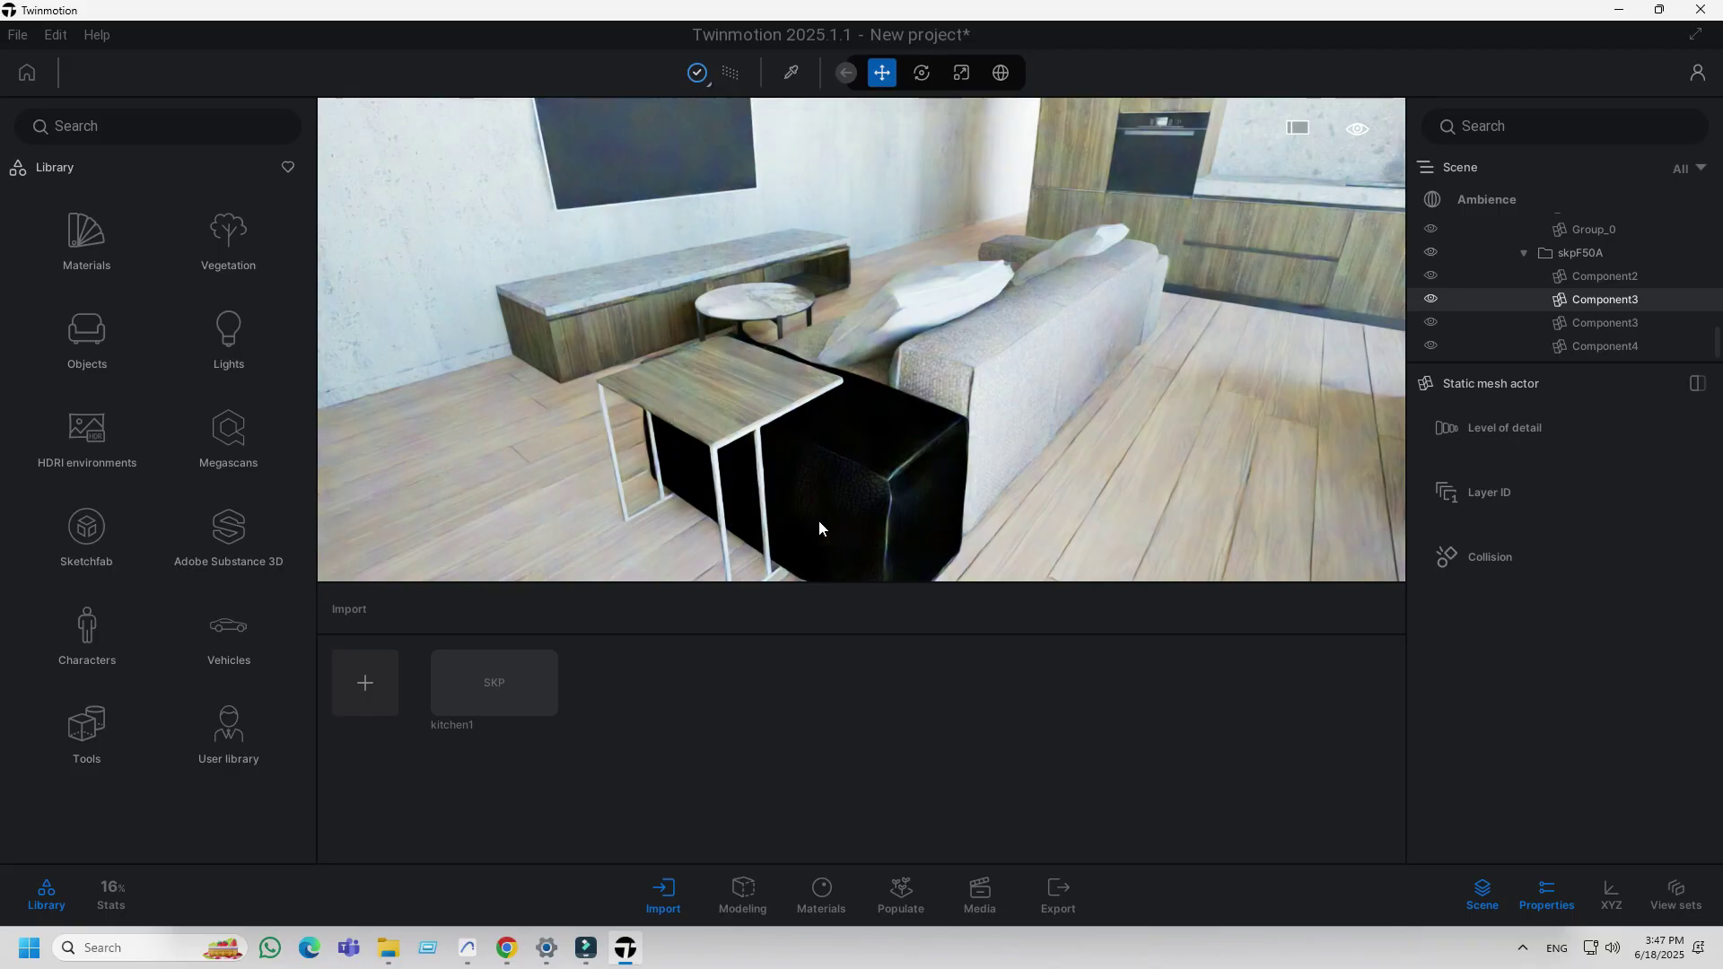
Return to real-time and set the Ambience global illumination to Lumen
{"action": "left_click", "coordinate": [731, 74]}
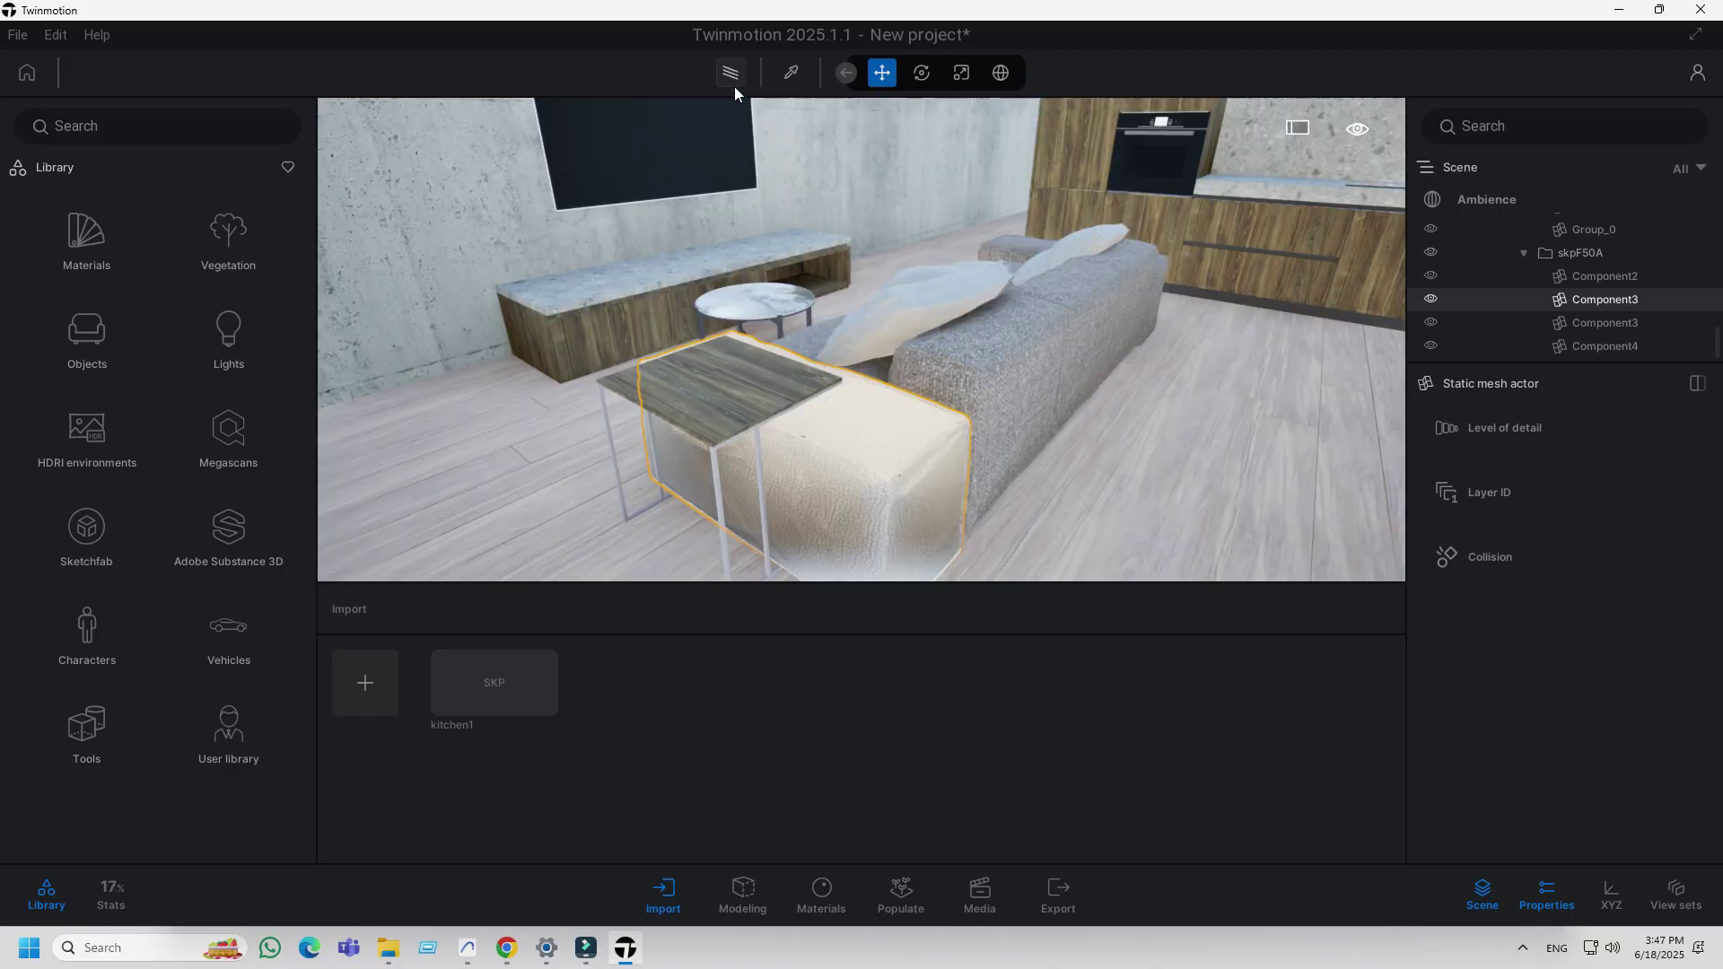
{"action": "left_click", "coordinate": [1482, 206]}
{"action": "left_click", "coordinate": [1594, 450]}
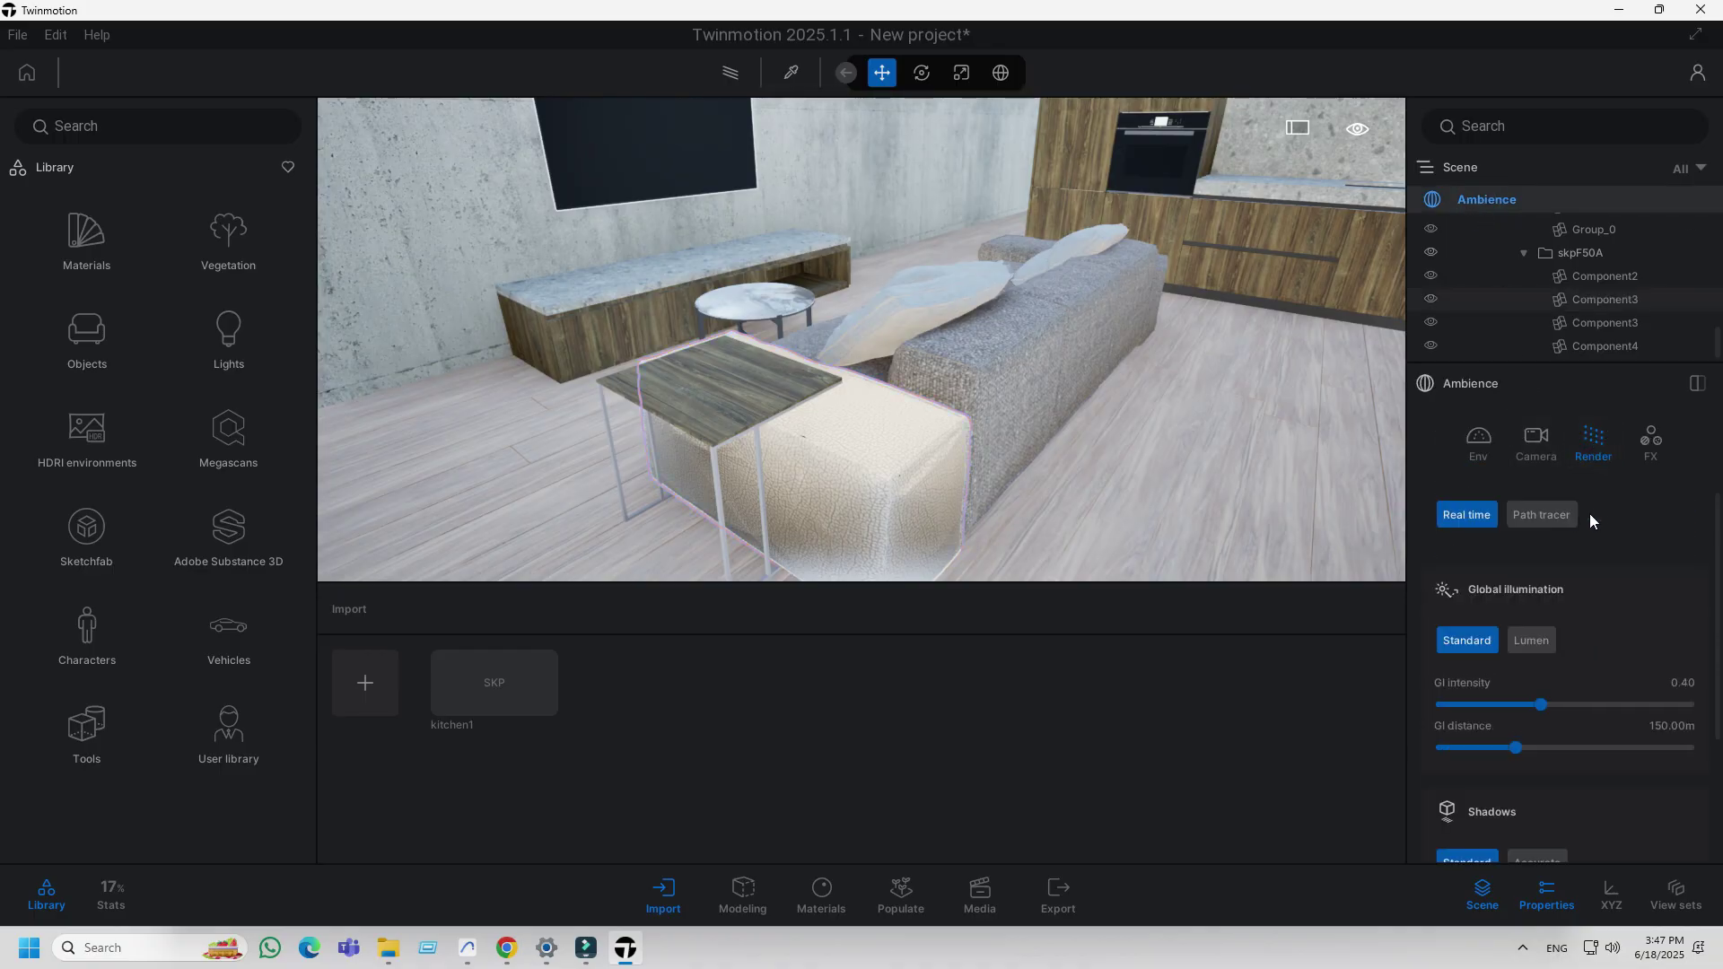
{"action": "left_click", "coordinate": [1531, 640]}
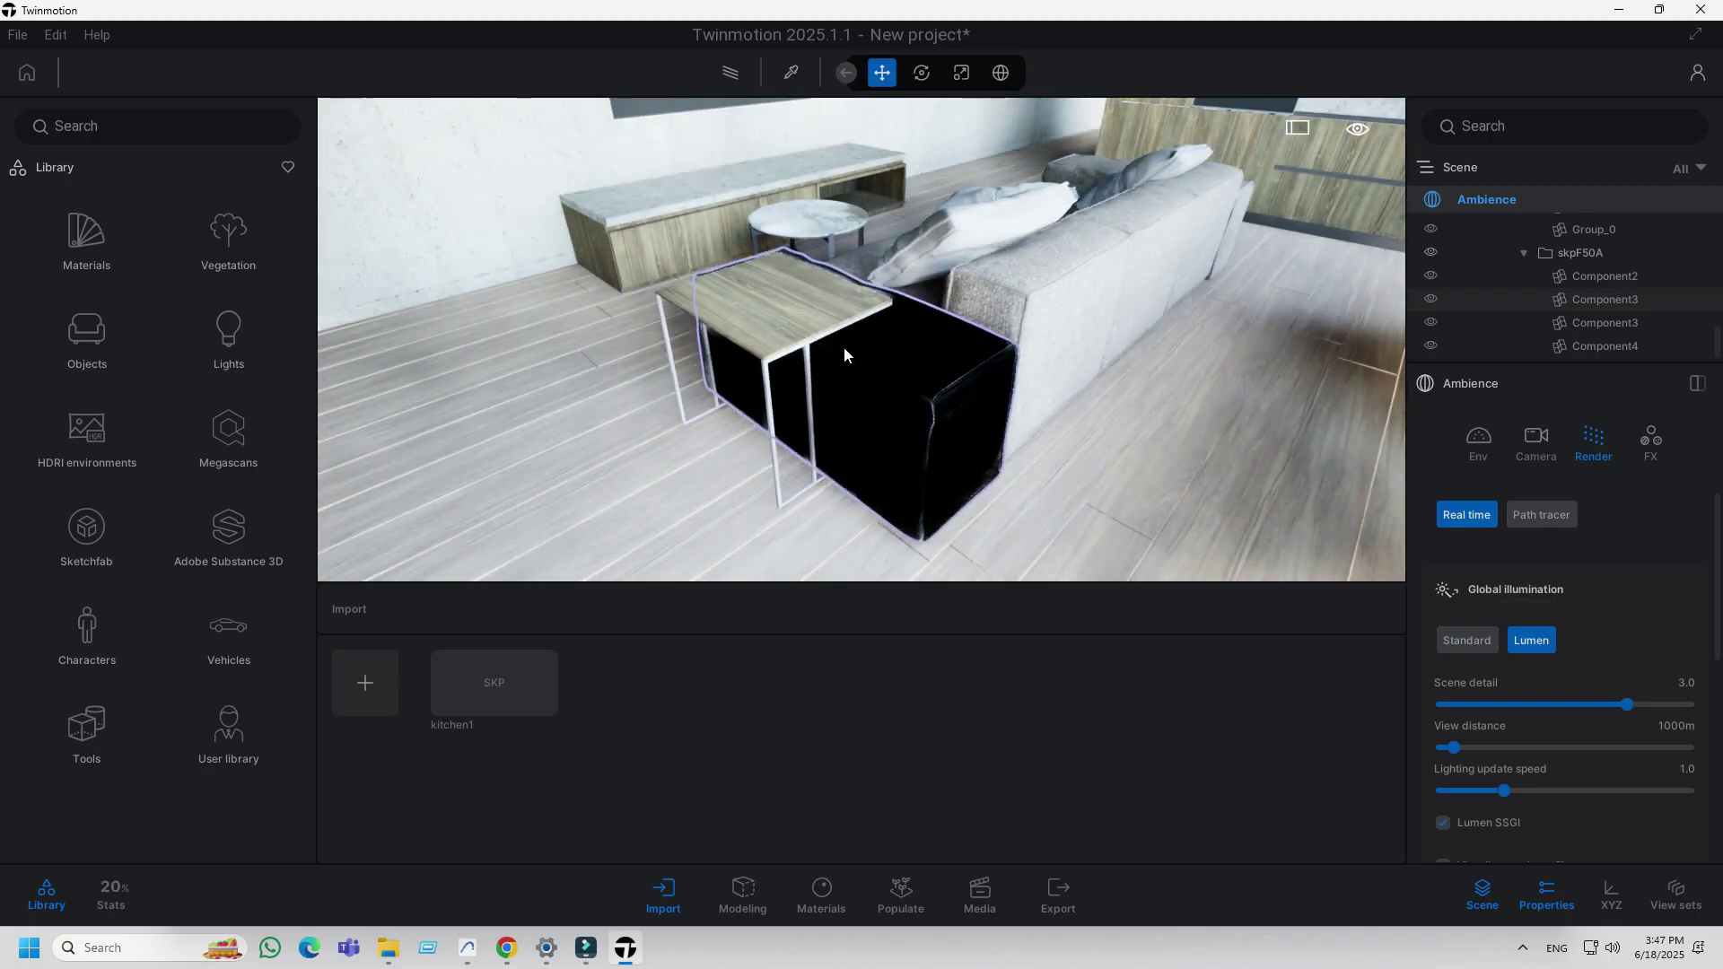
Reframe the view, select the sofa group skpF50A, then select the black pouf
{"action": "mouse_move", "coordinate": [930, 388]}
{"action": "left_mouse_down"}
{"action": "mouse_move", "coordinate": [861, 404]}
{"action": "mouse_move", "coordinate": [855, 428]}
{"action": "left_mouse_up"}
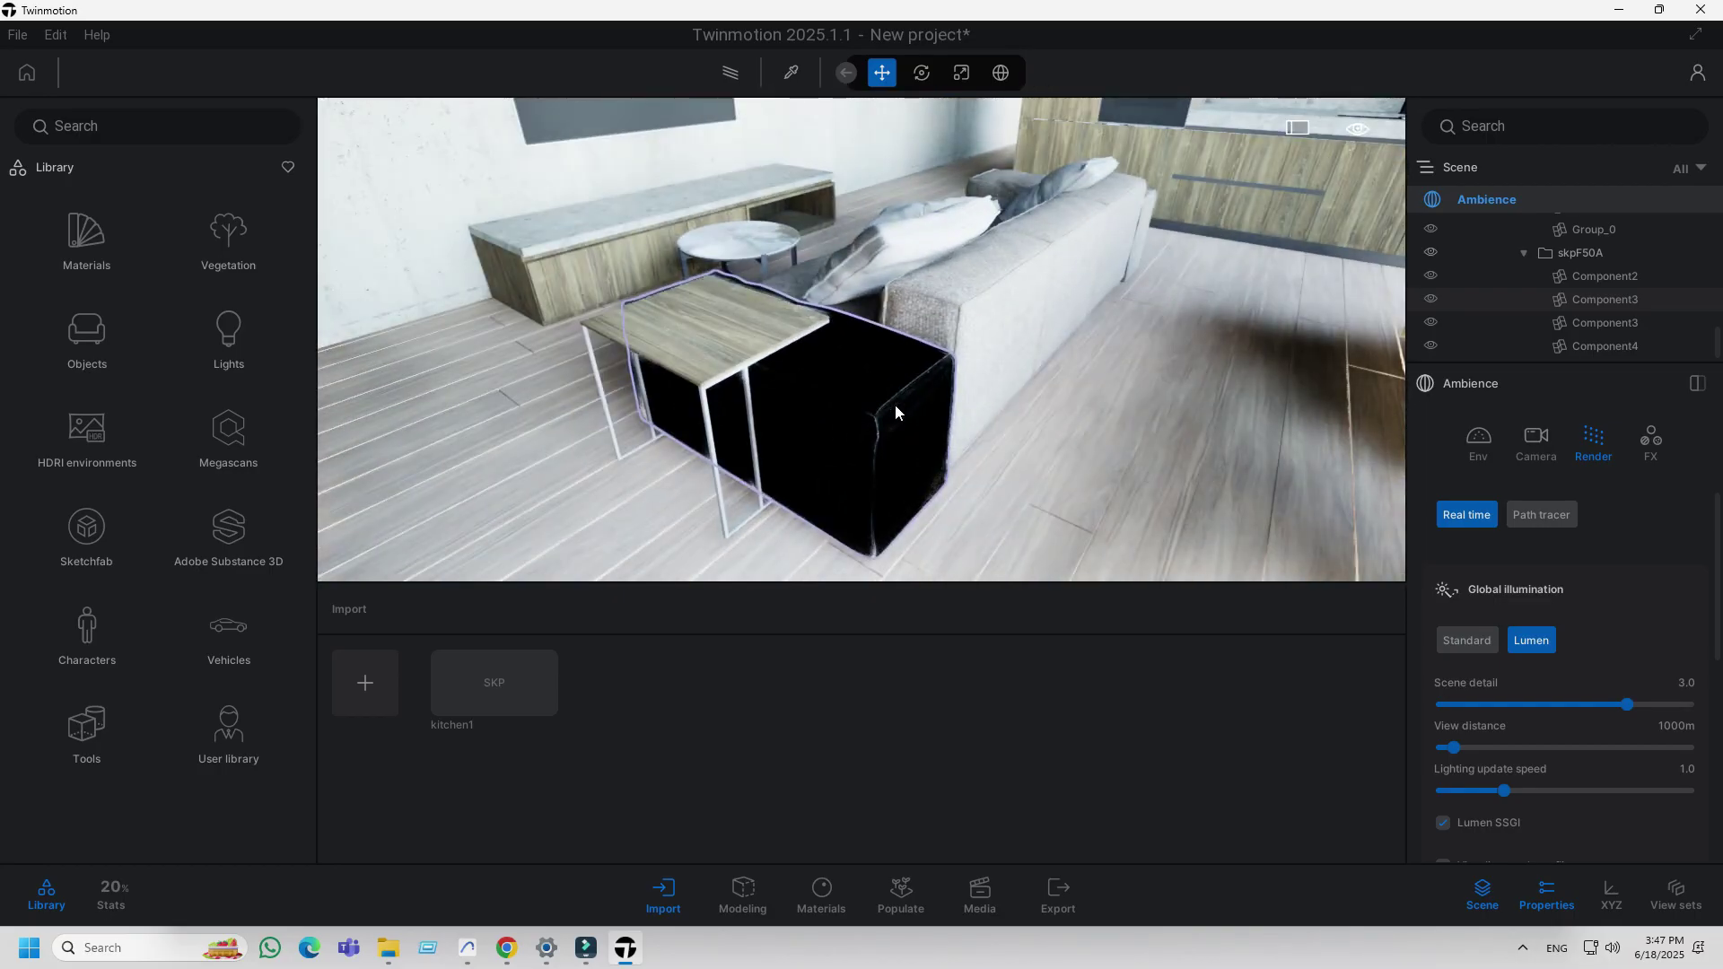
{"action": "mouse_move", "coordinate": [811, 342]}
{"action": "left_mouse_down"}
{"action": "mouse_move", "coordinate": [1182, 310]}
{"action": "mouse_move", "coordinate": [977, 363]}
{"action": "left_mouse_up"}
{"action": "left_click", "coordinate": [1524, 253]}
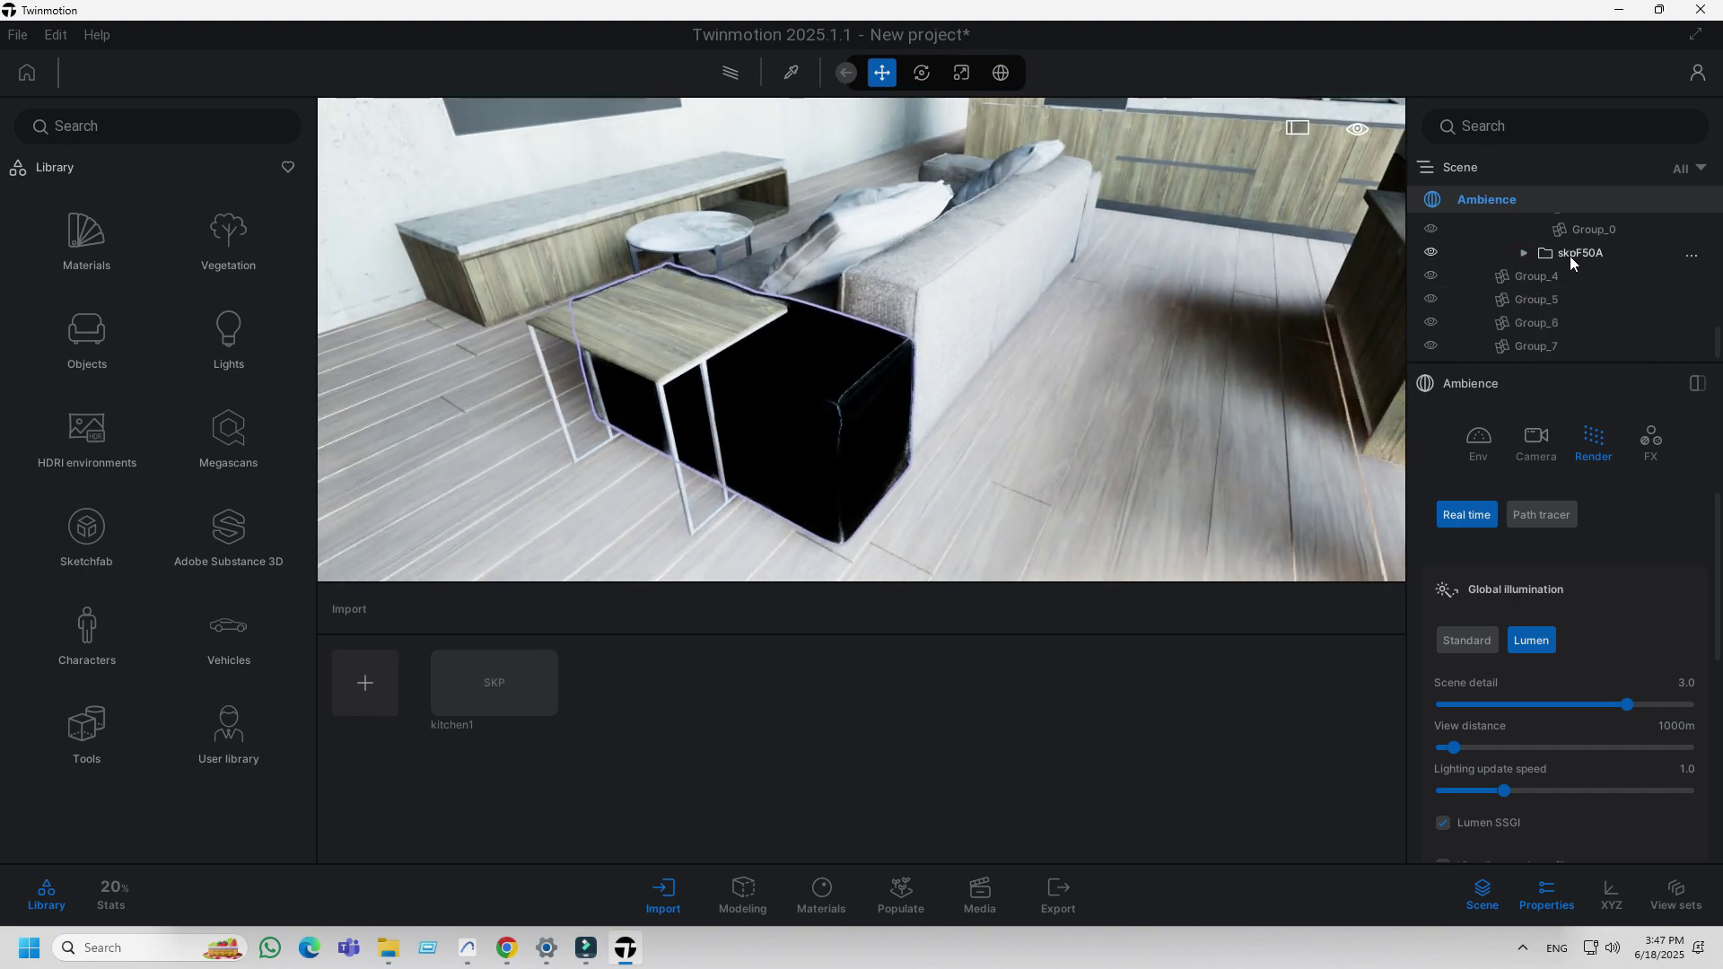
{"action": "double_click", "coordinate": [1570, 257]}
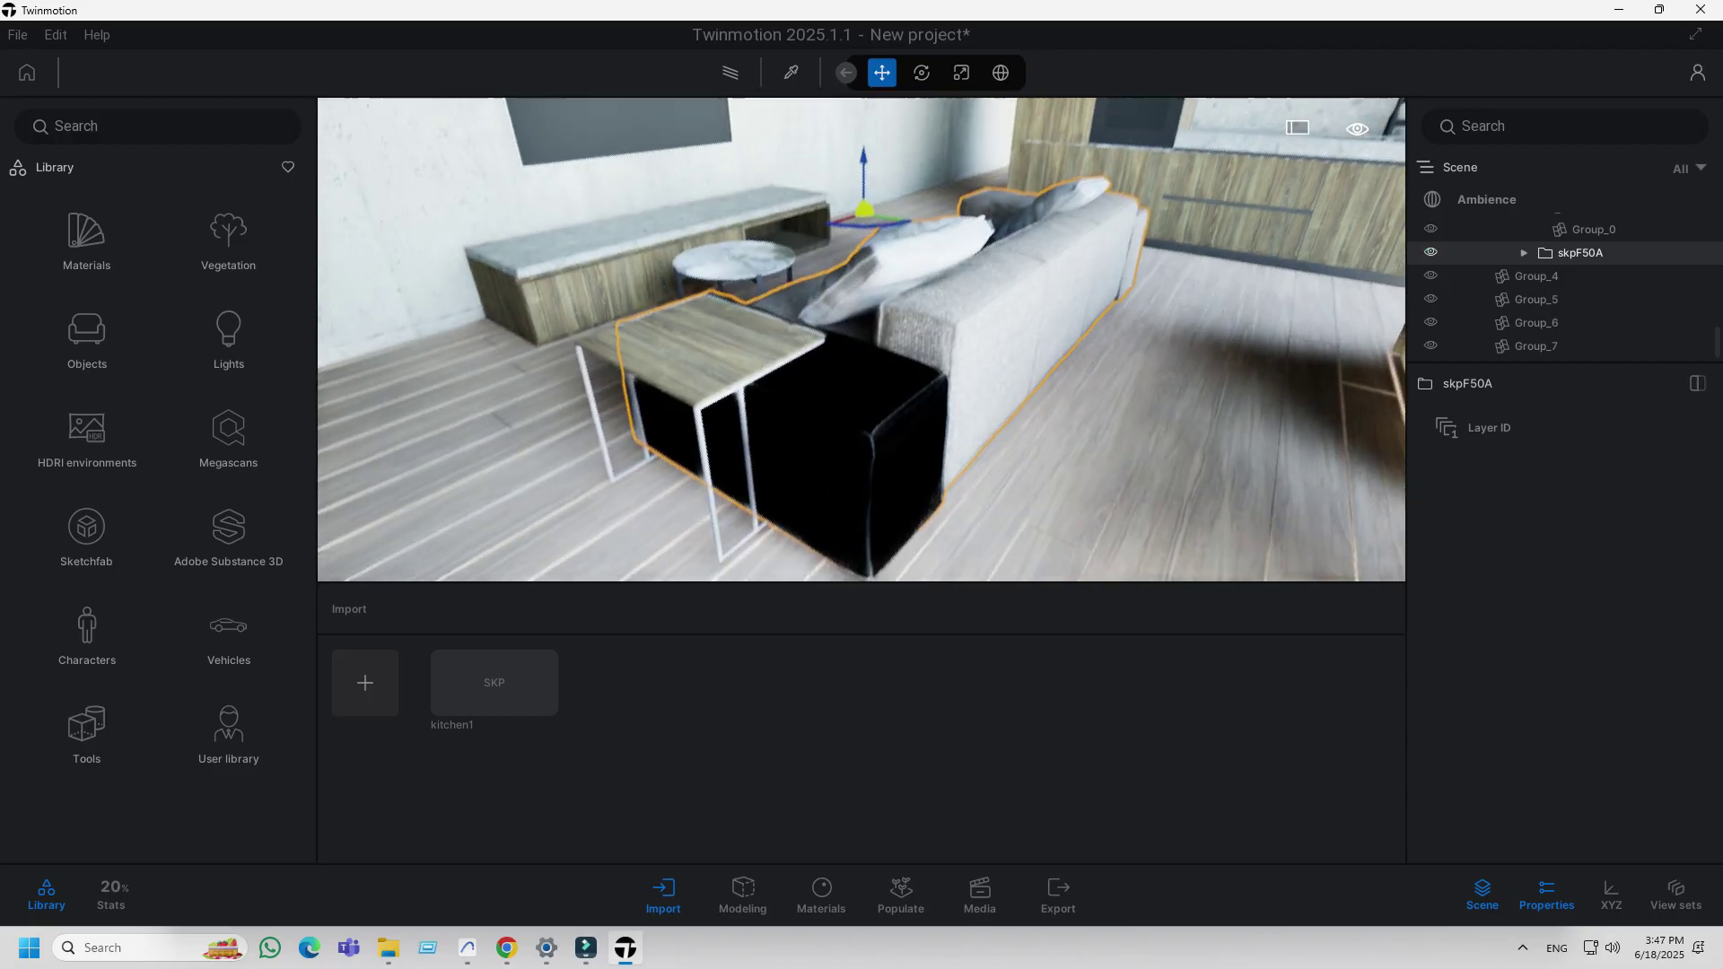
{"action": "left_click", "coordinate": [895, 425]}
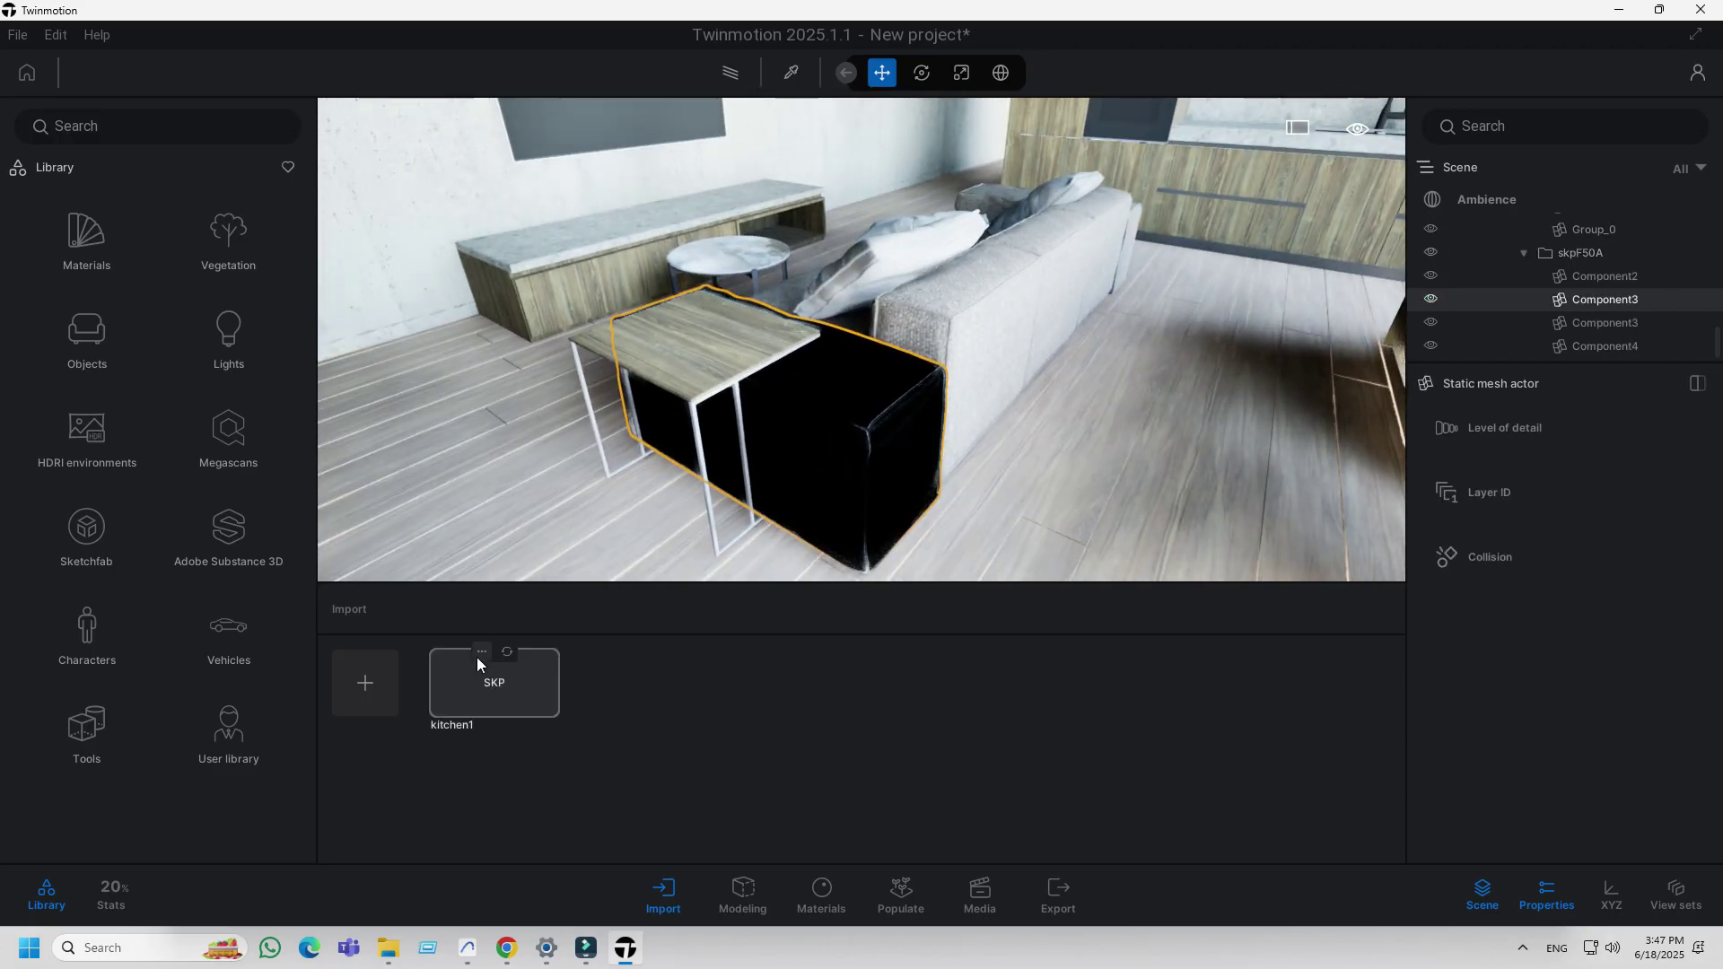
Re-import kitchen1 from its file settings with Collapse set to 'Collapse by material'
{"action": "left_click", "coordinate": [481, 654]}
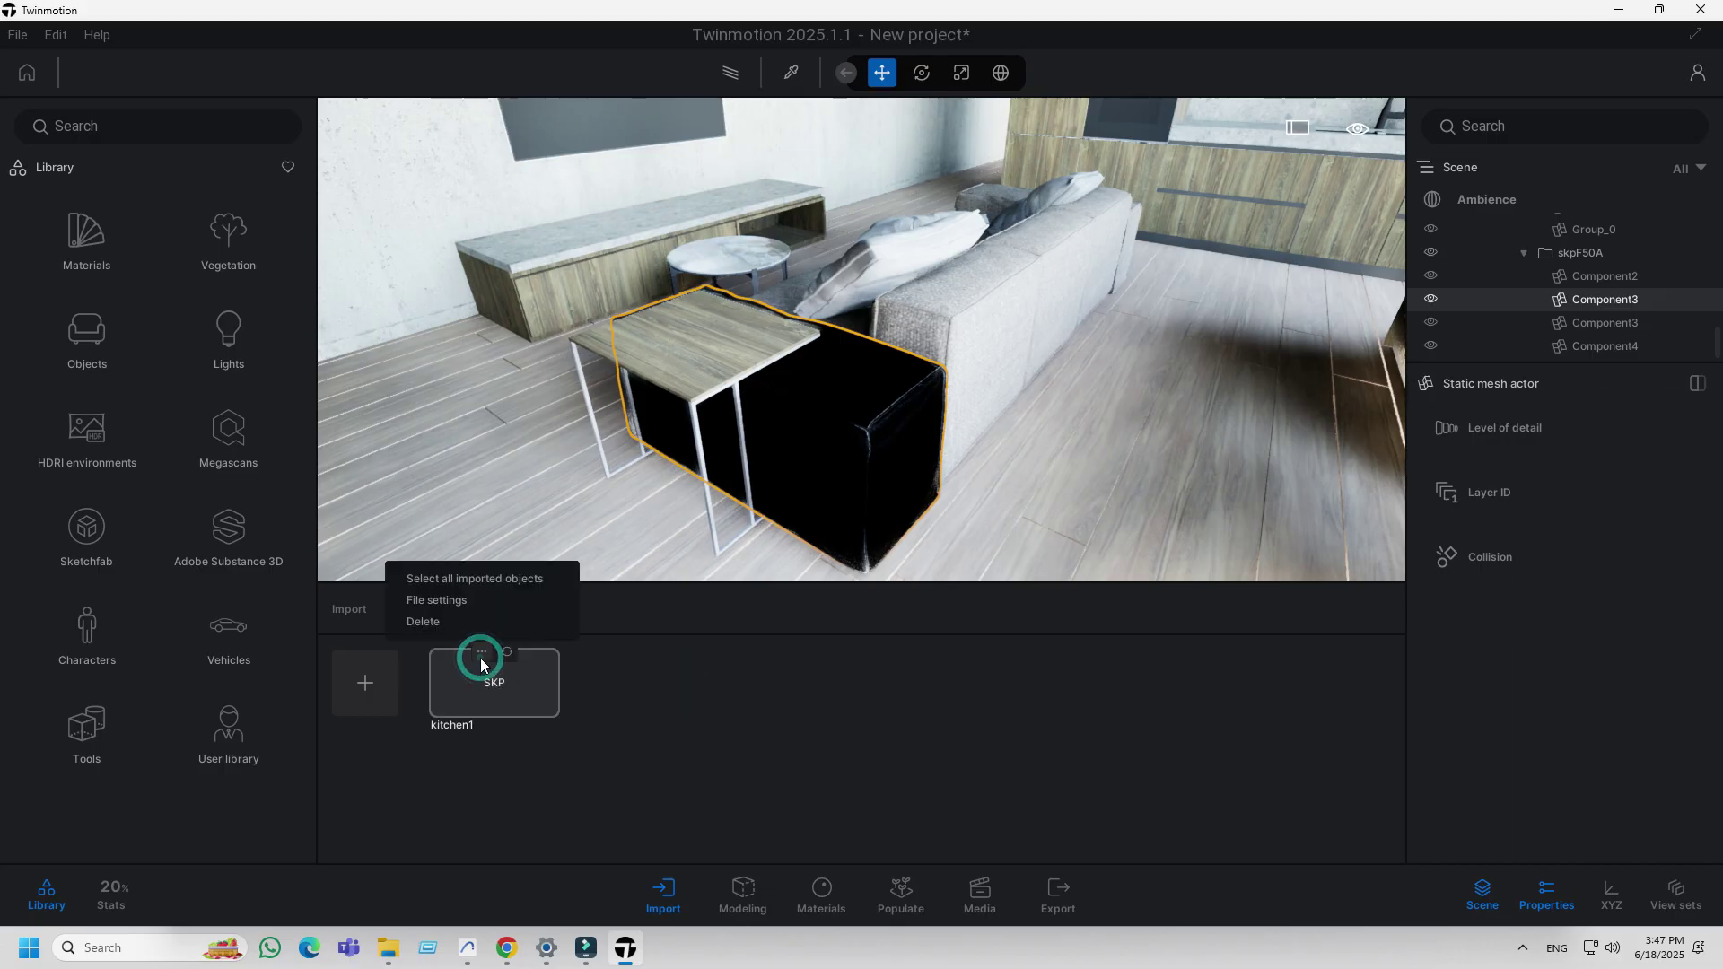
{"action": "left_click", "coordinate": [435, 600]}
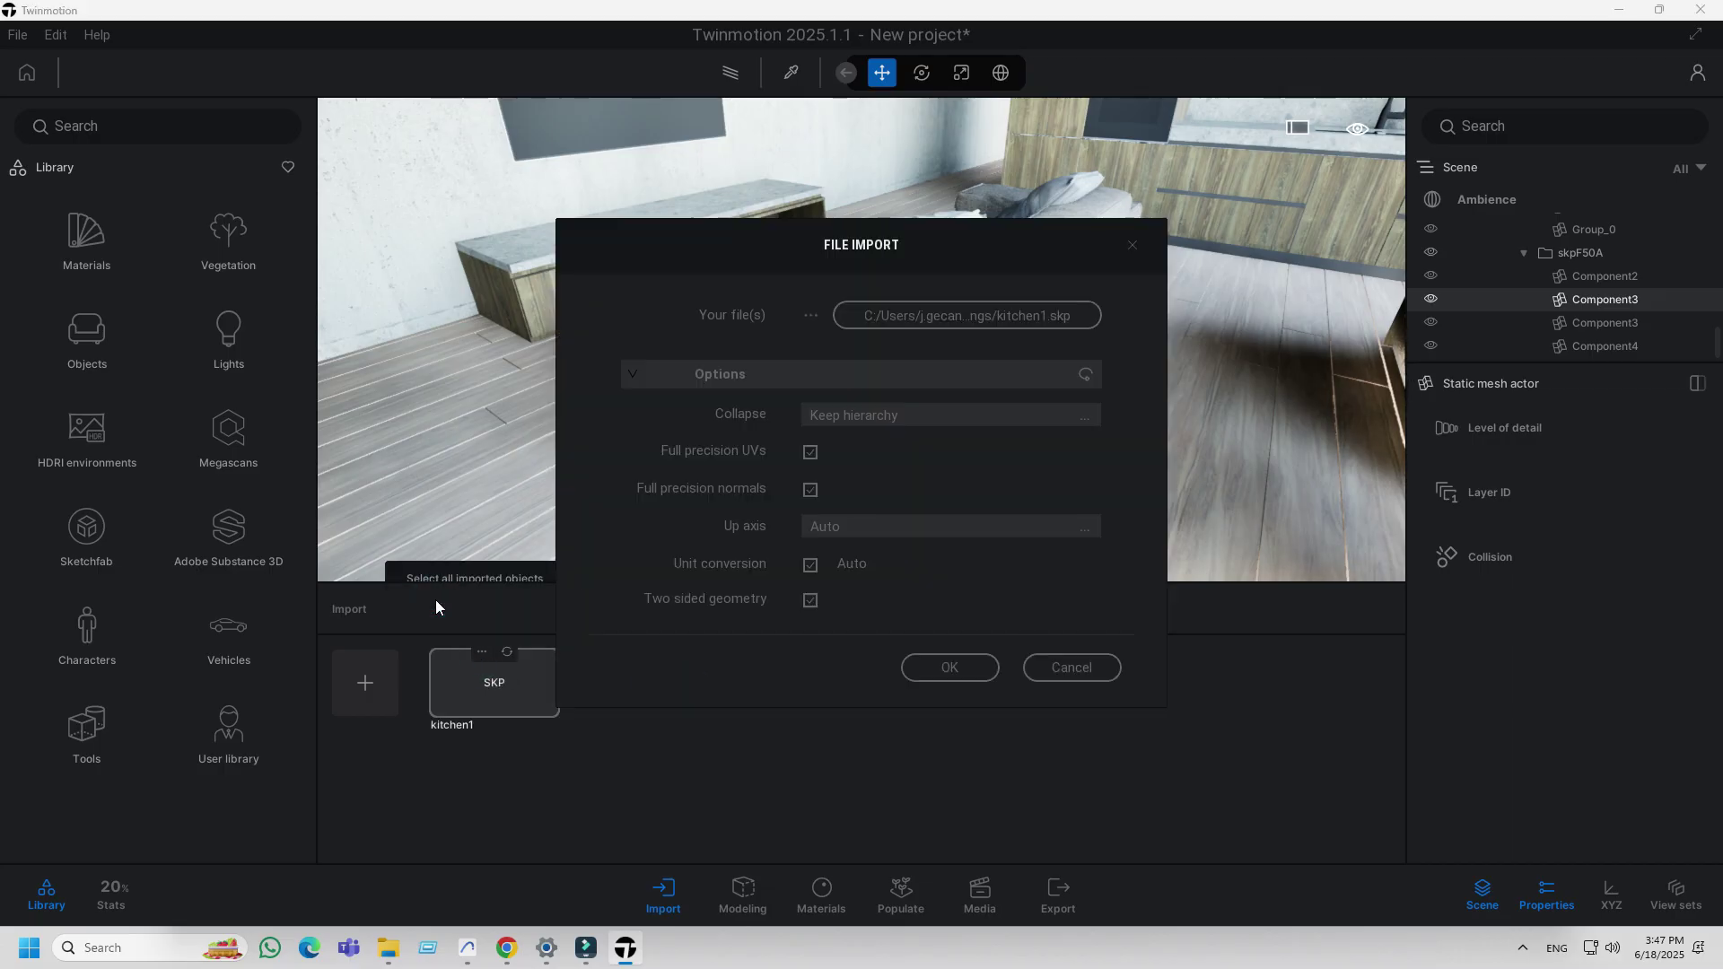
{"action": "left_click", "coordinate": [906, 415]}
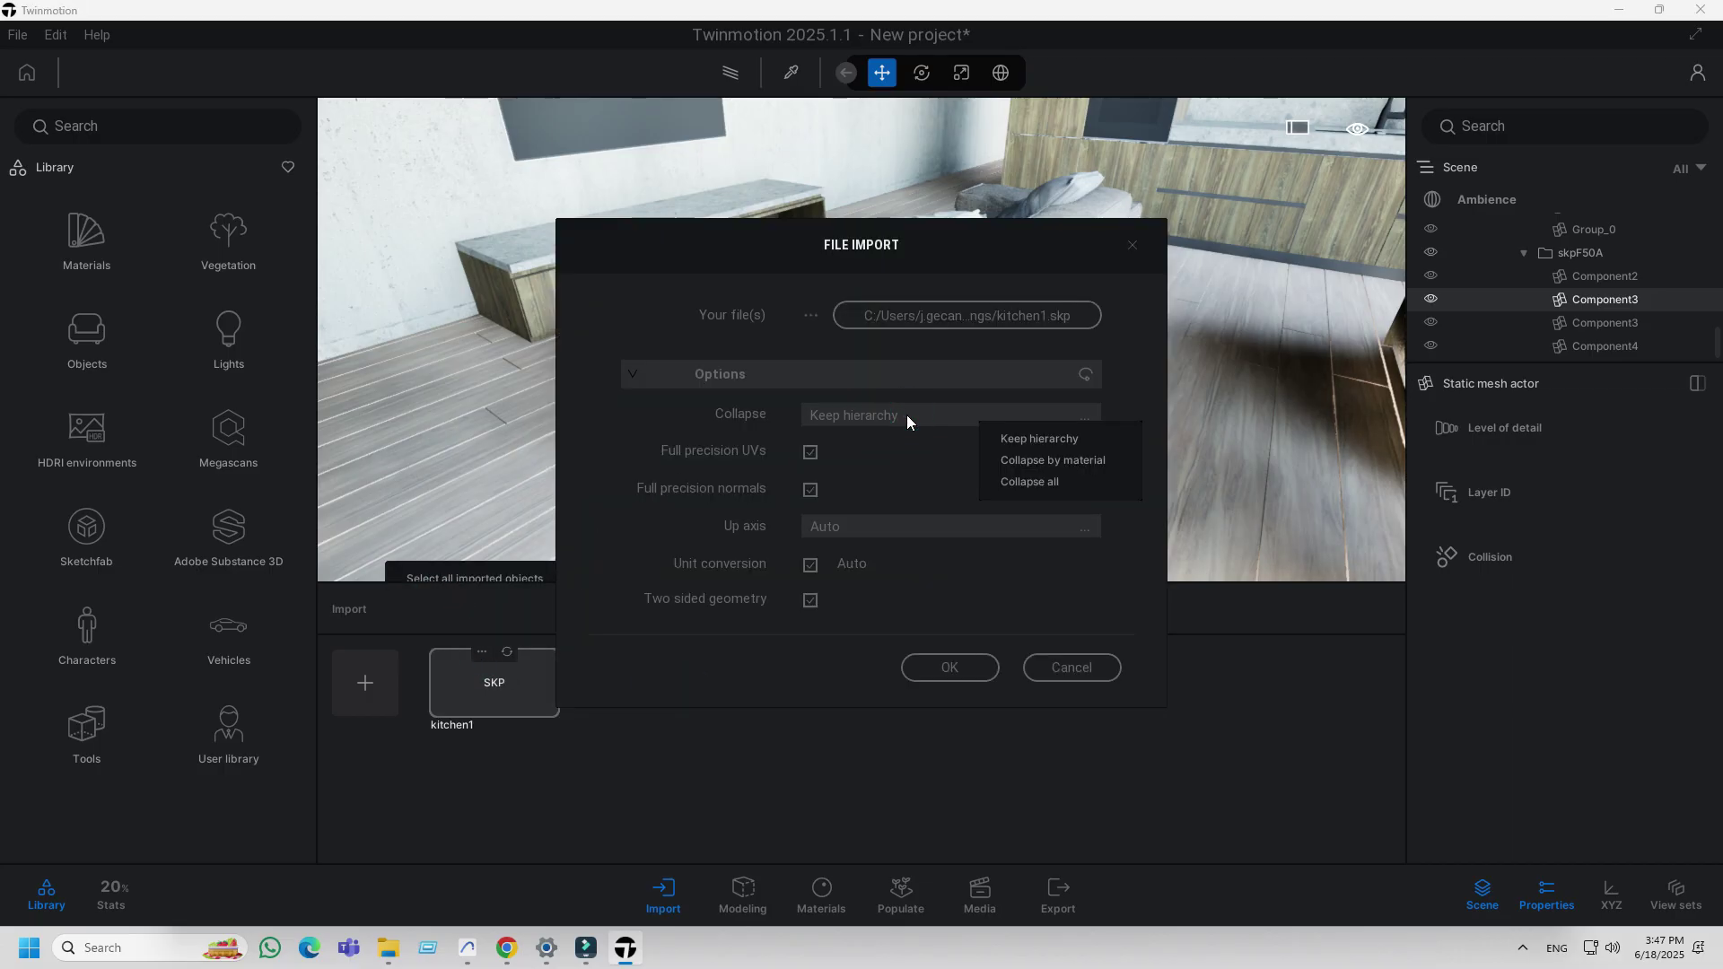
{"action": "left_click", "coordinate": [1057, 461]}
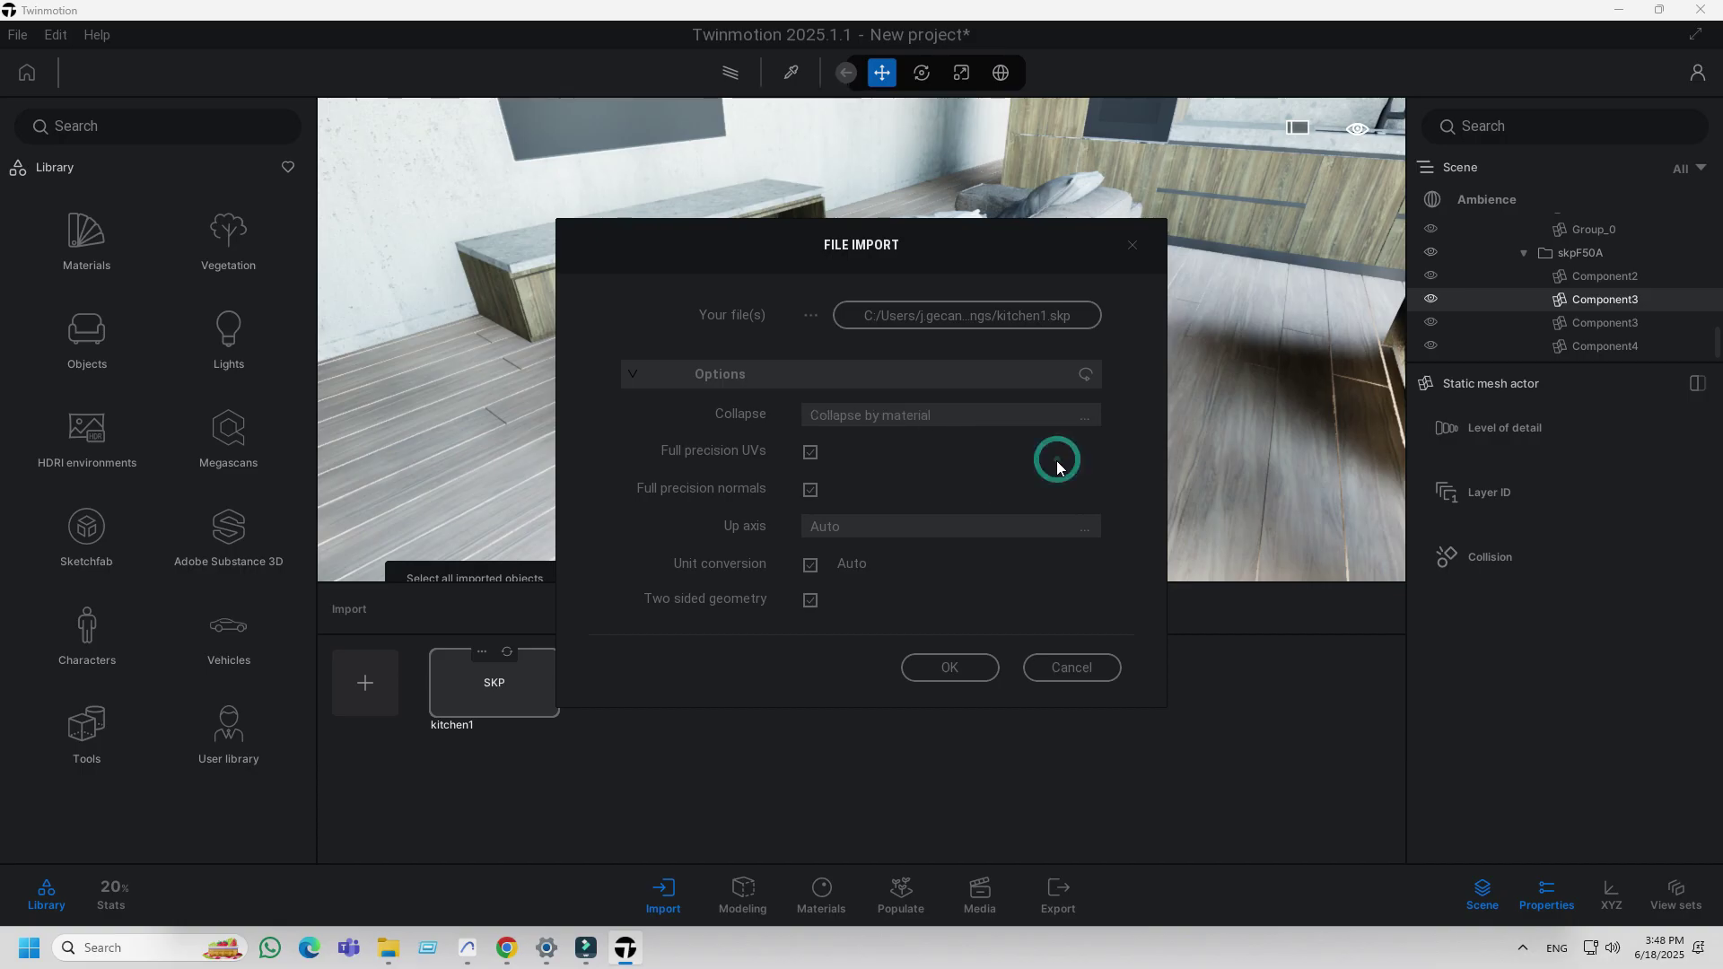
{"action": "left_click", "coordinate": [960, 667]}
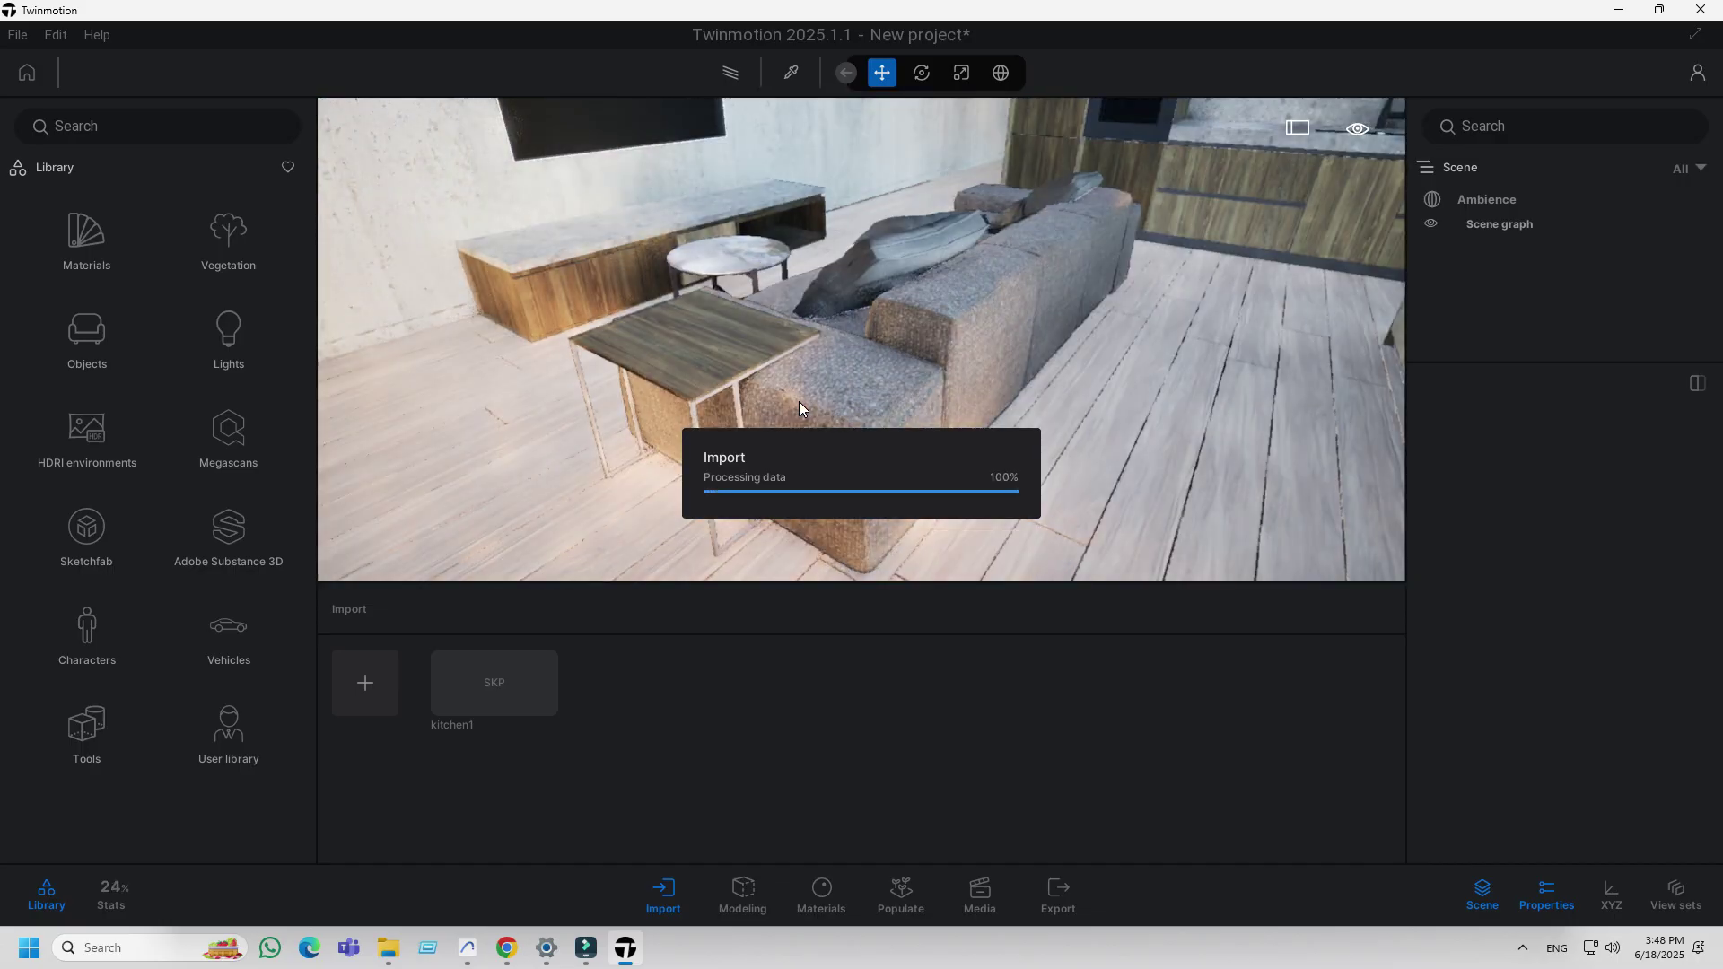
{"action": "right_click_drag", "start_coordinate": [848, 330], "coordinate": [808, 336]}
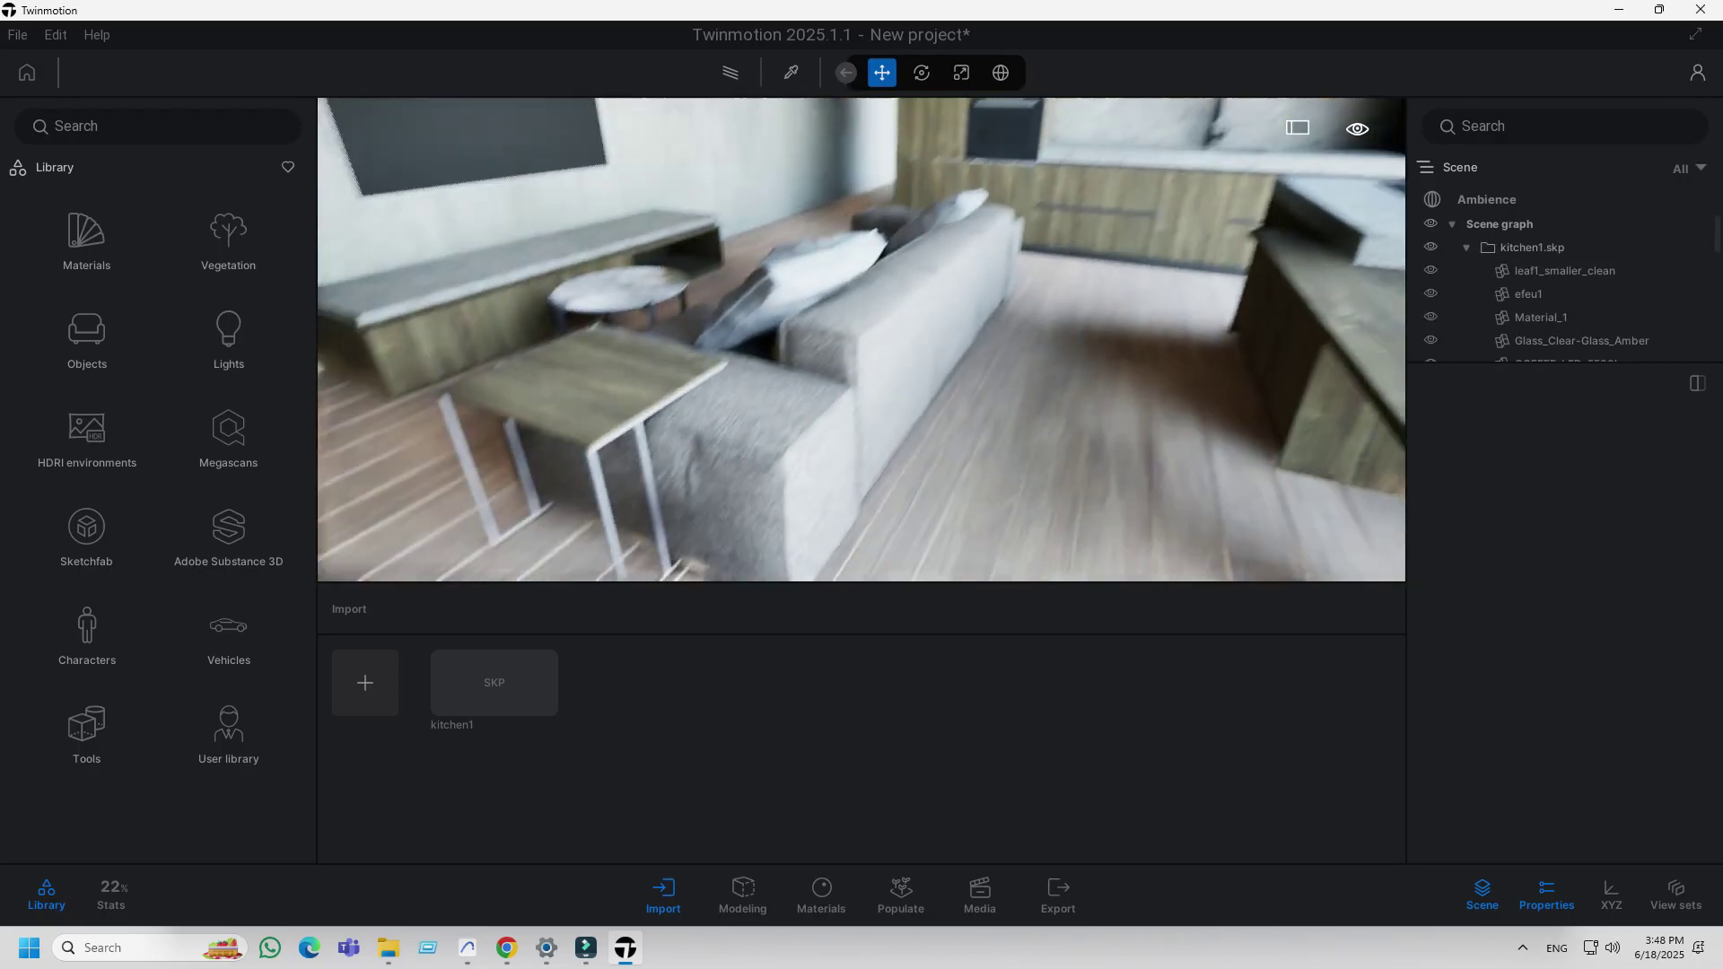
Under path tracing, select the sofa, floor planks and TV cabinet to compare their material groups
{"action": "left_click", "coordinate": [738, 74]}
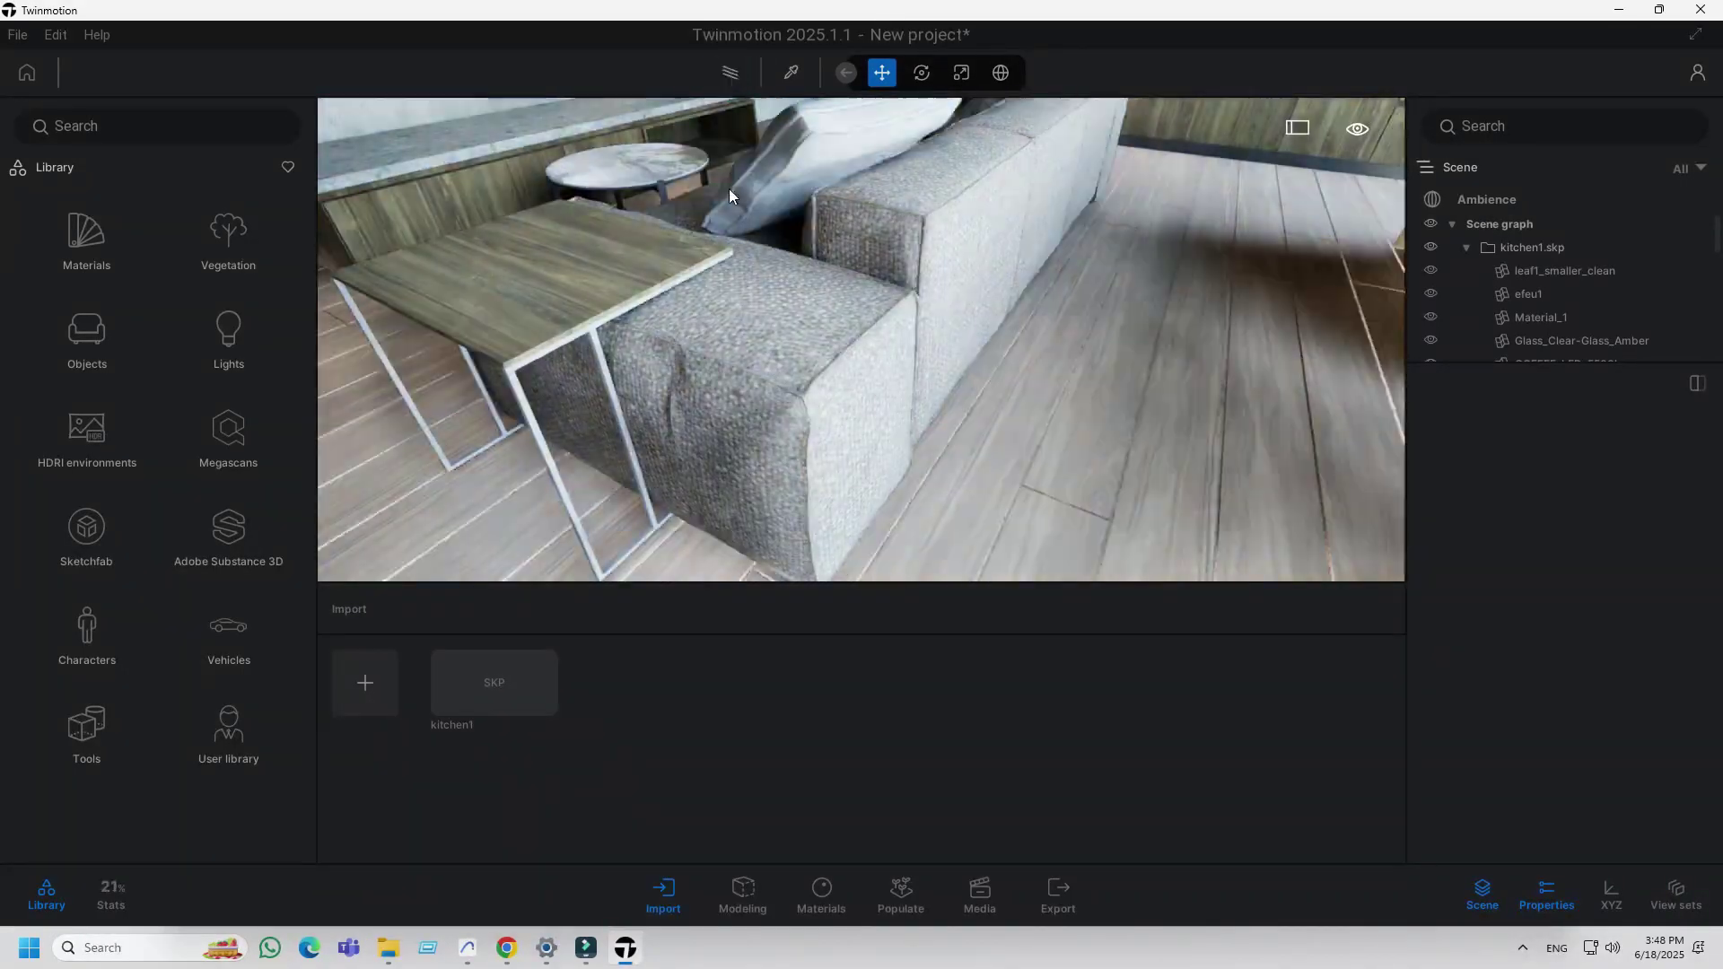
{"action": "left_click", "coordinate": [759, 414]}
{"action": "right_click_drag", "start_coordinate": [799, 335], "coordinate": [1433, 297]}
{"action": "key", "text": "Up"}
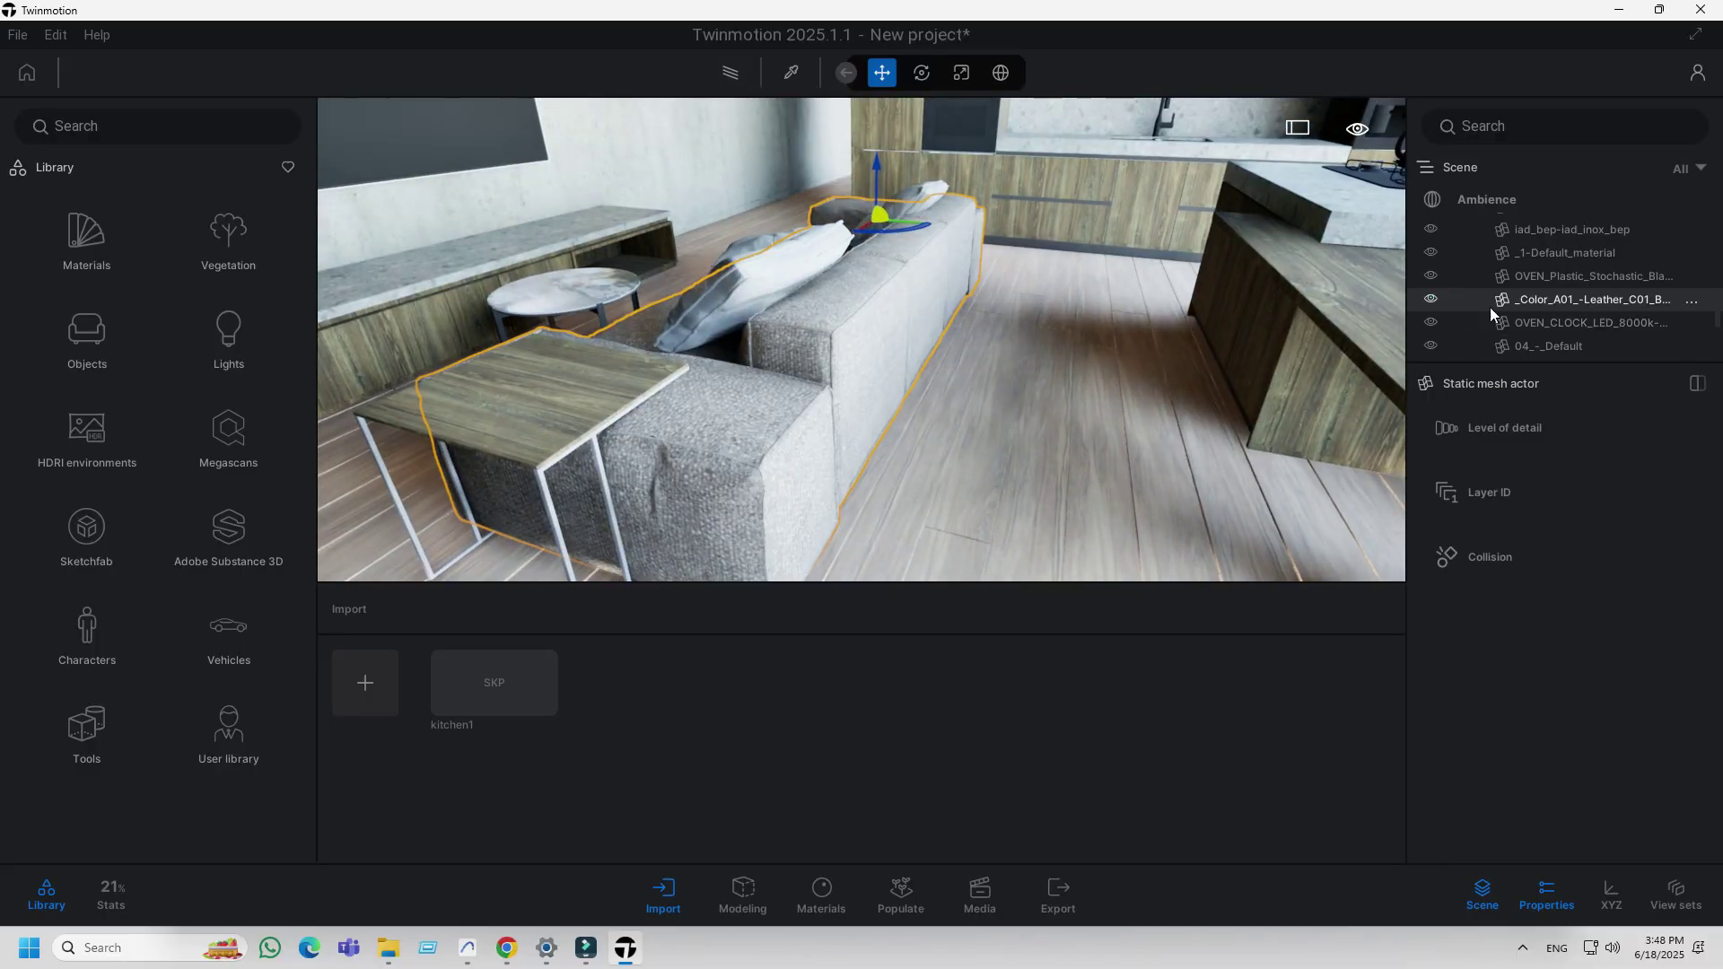
{"action": "left_click", "coordinate": [1161, 398]}
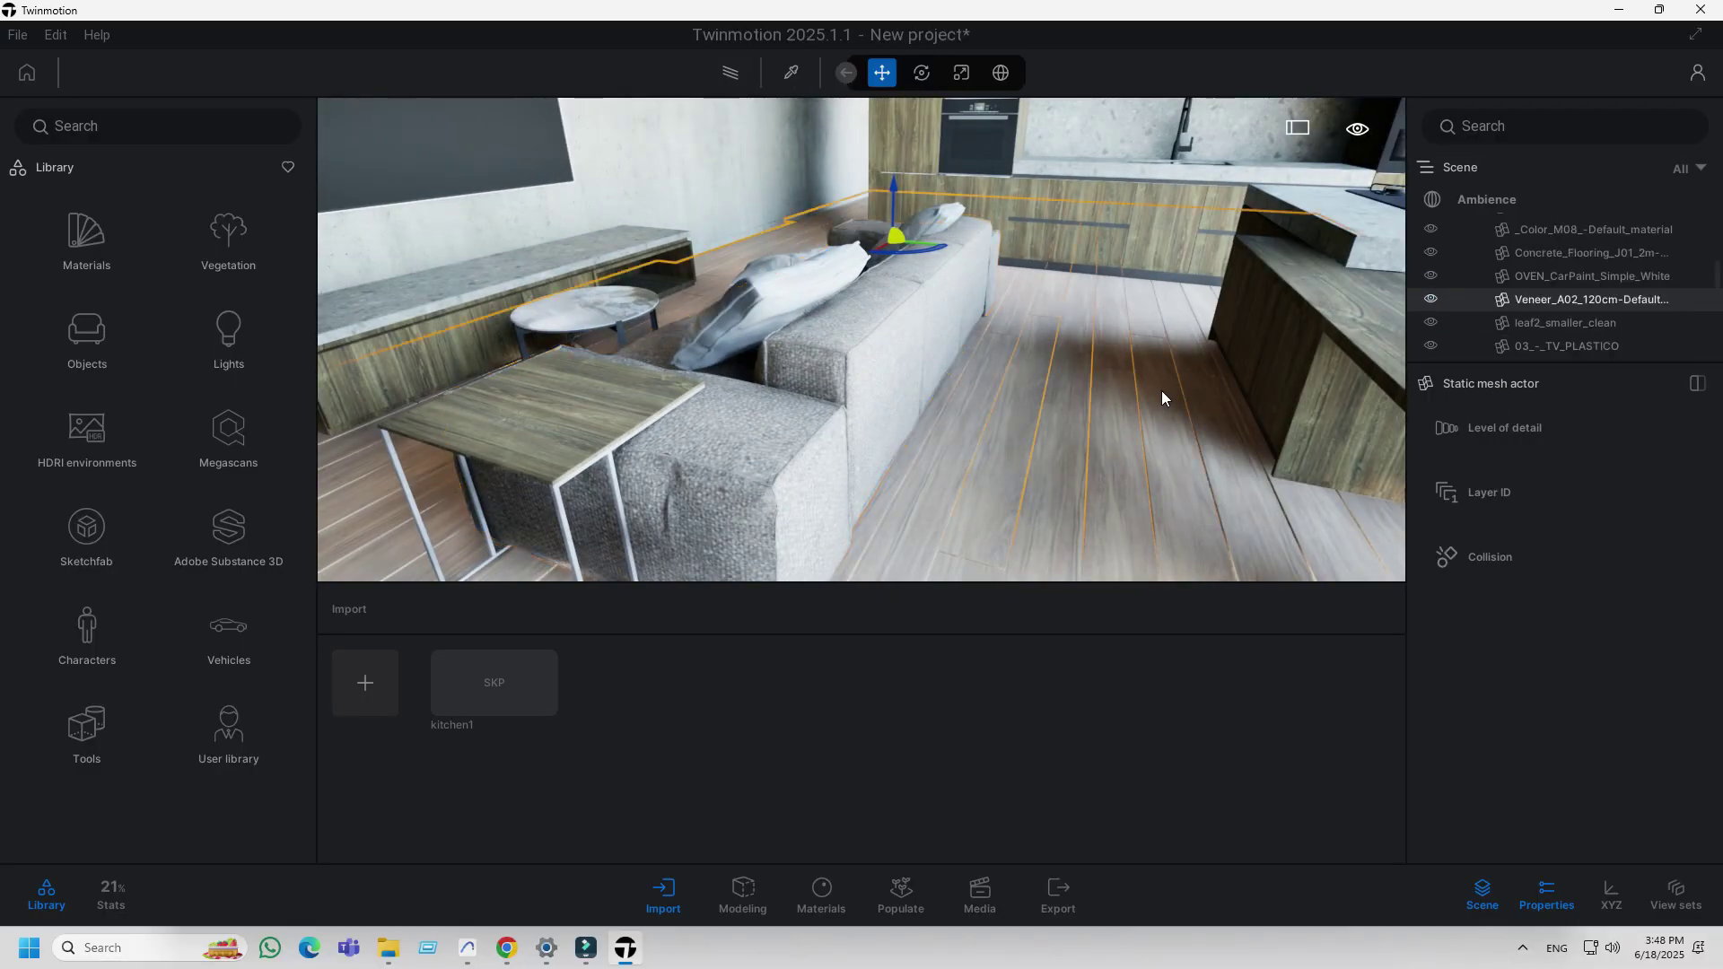
{"action": "left_click", "coordinate": [464, 272]}
{"action": "key", "text": "Down"}
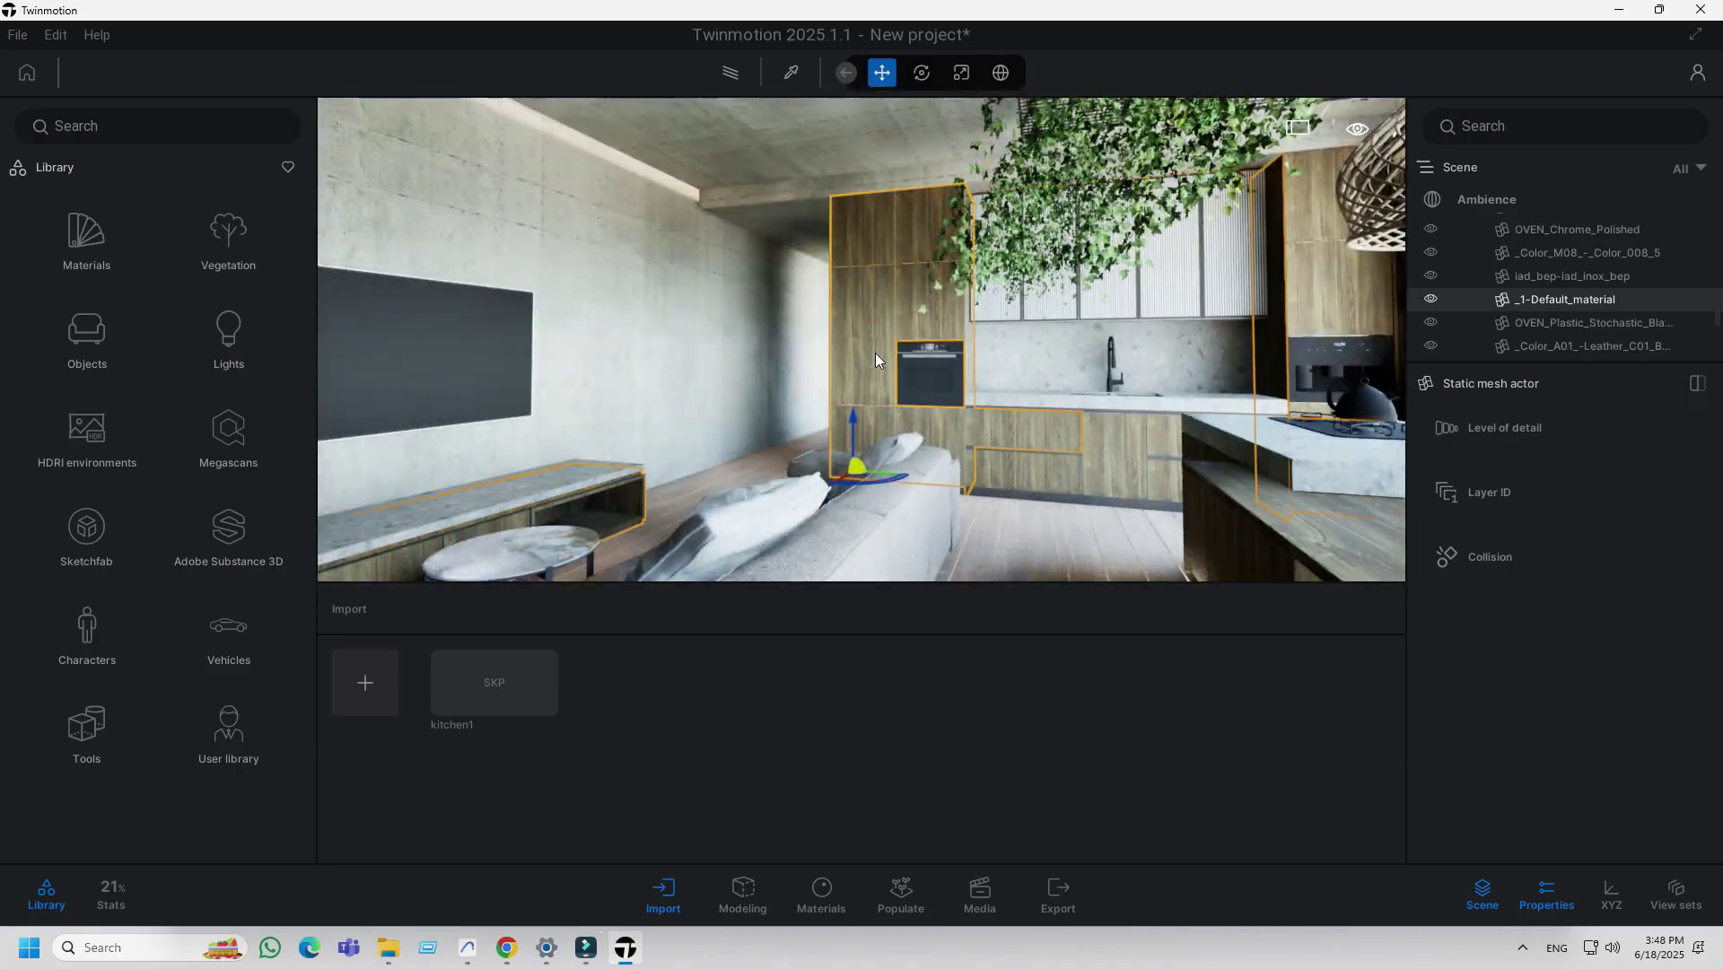
{"action": "key", "text": "Up"}
{"action": "left_click", "coordinate": [874, 357]}
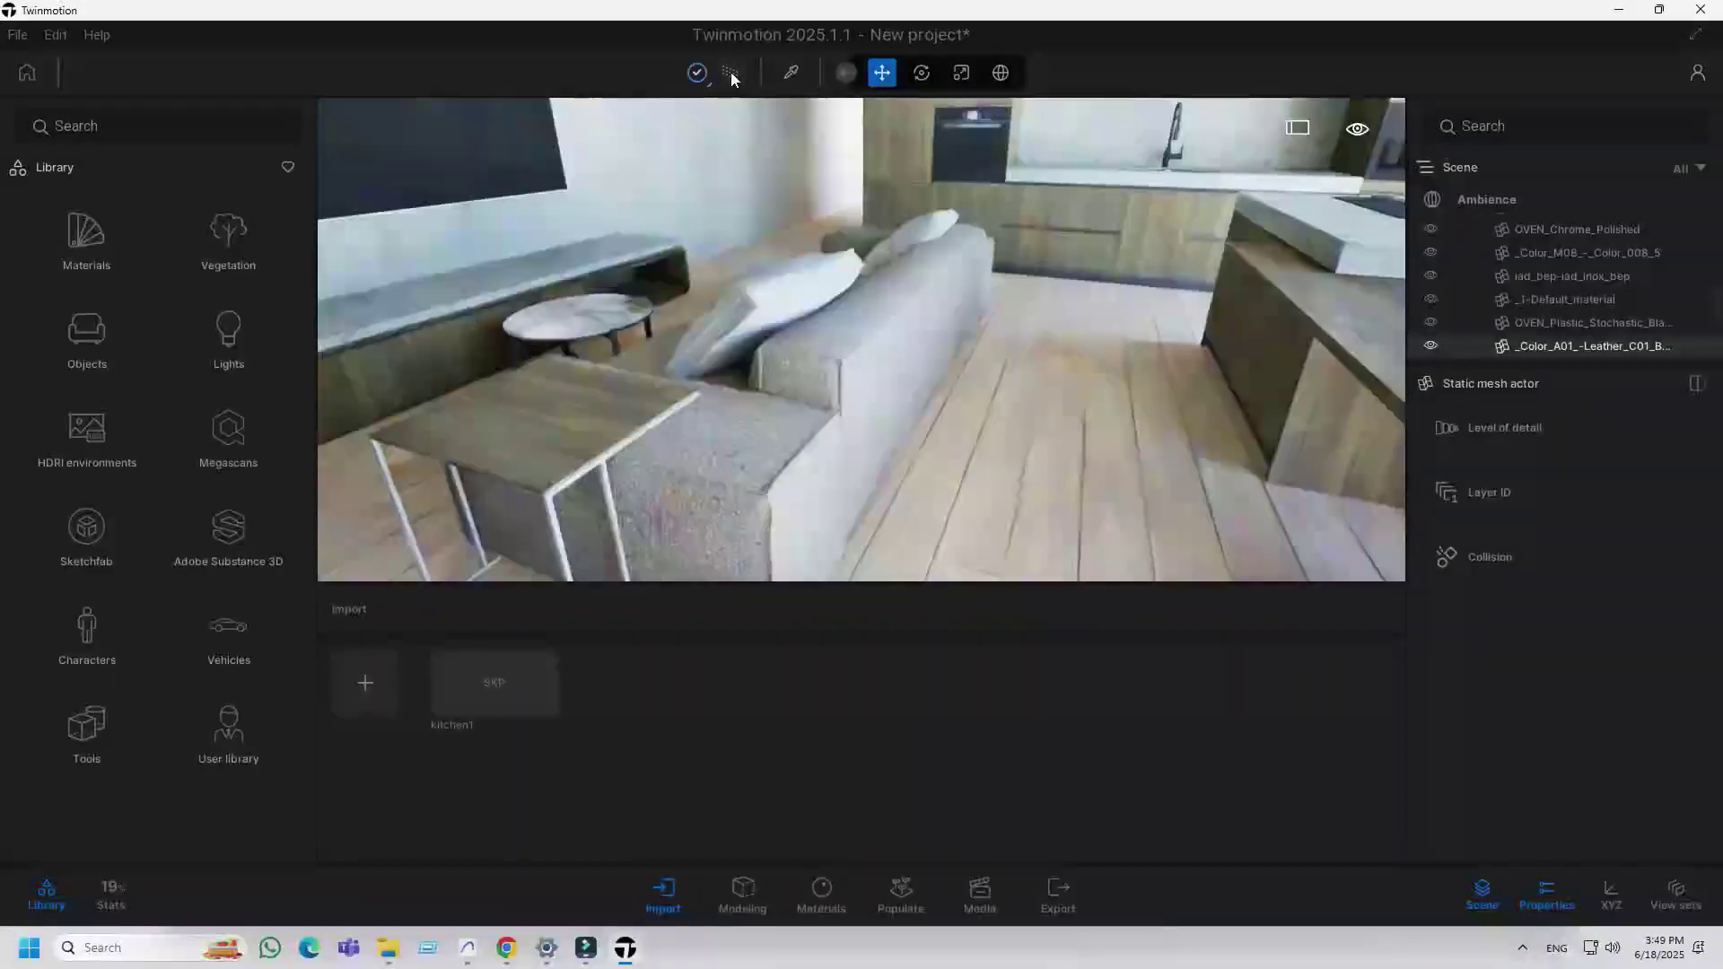
{"action": "left_click", "coordinate": [731, 72]}
{"action": "scroll", "coordinate": [925, 255], "scroll_direction": "up", "scroll_amount": 2}
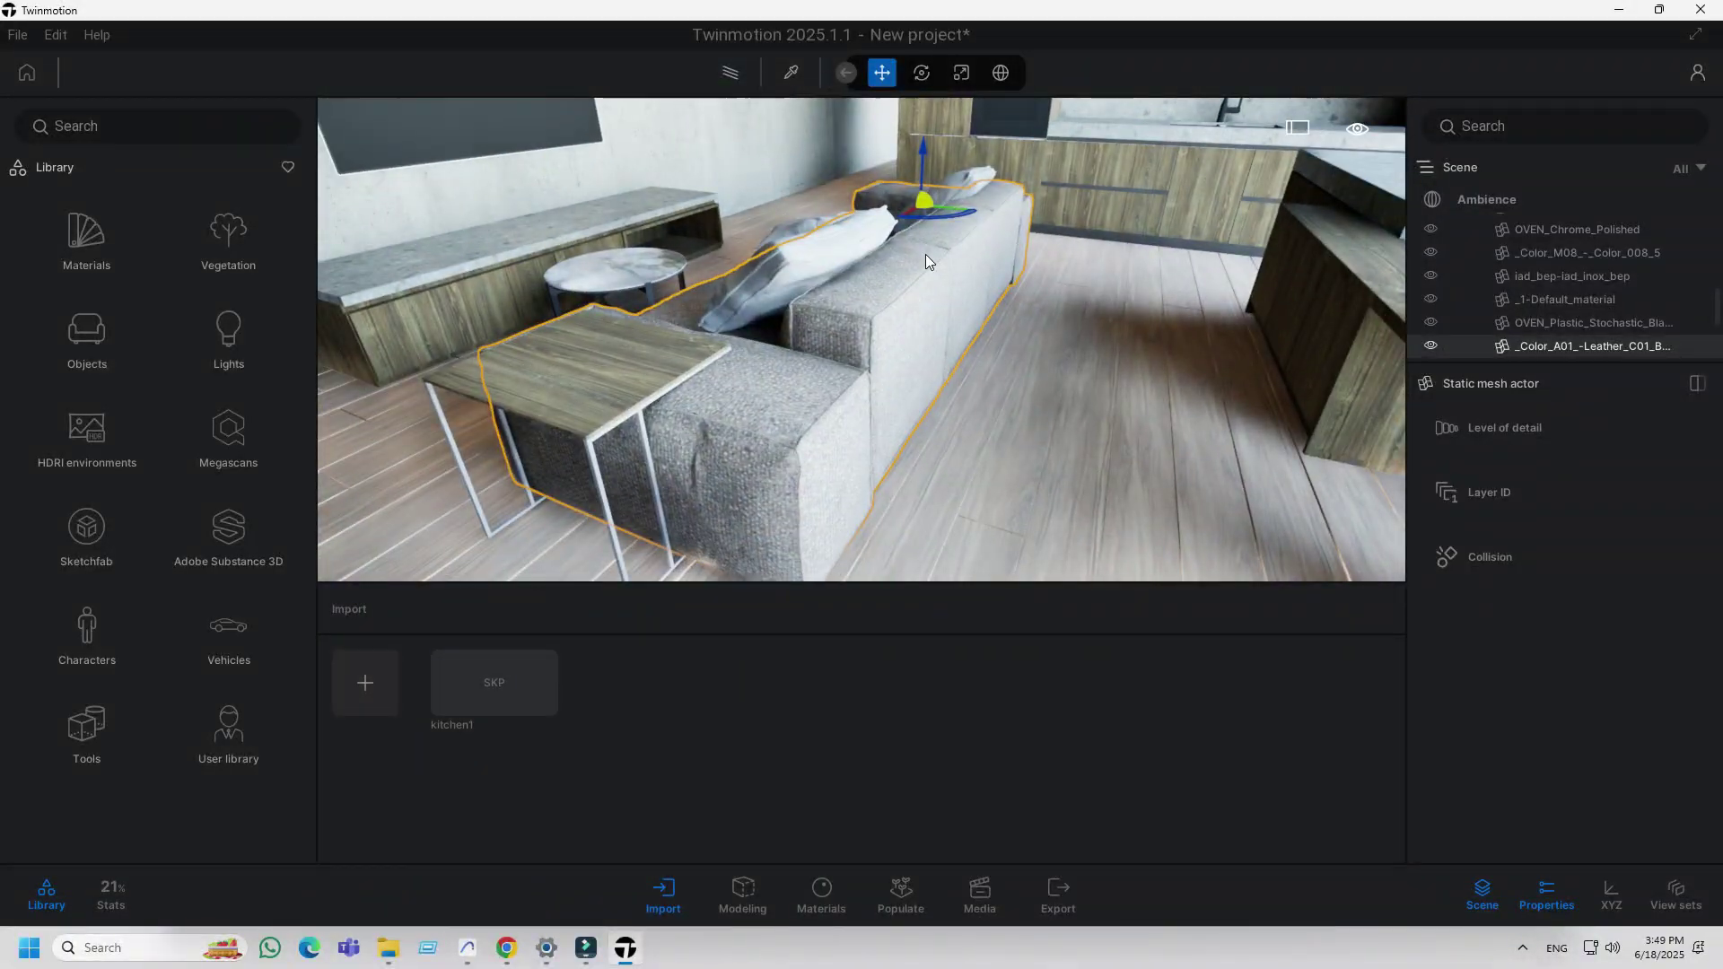
Re-import kitchen1 from its file settings with Collapse set to 'Collapse all'
{"action": "mouse_move", "coordinate": [493, 683]}
{"action": "left_click", "coordinate": [483, 655]}
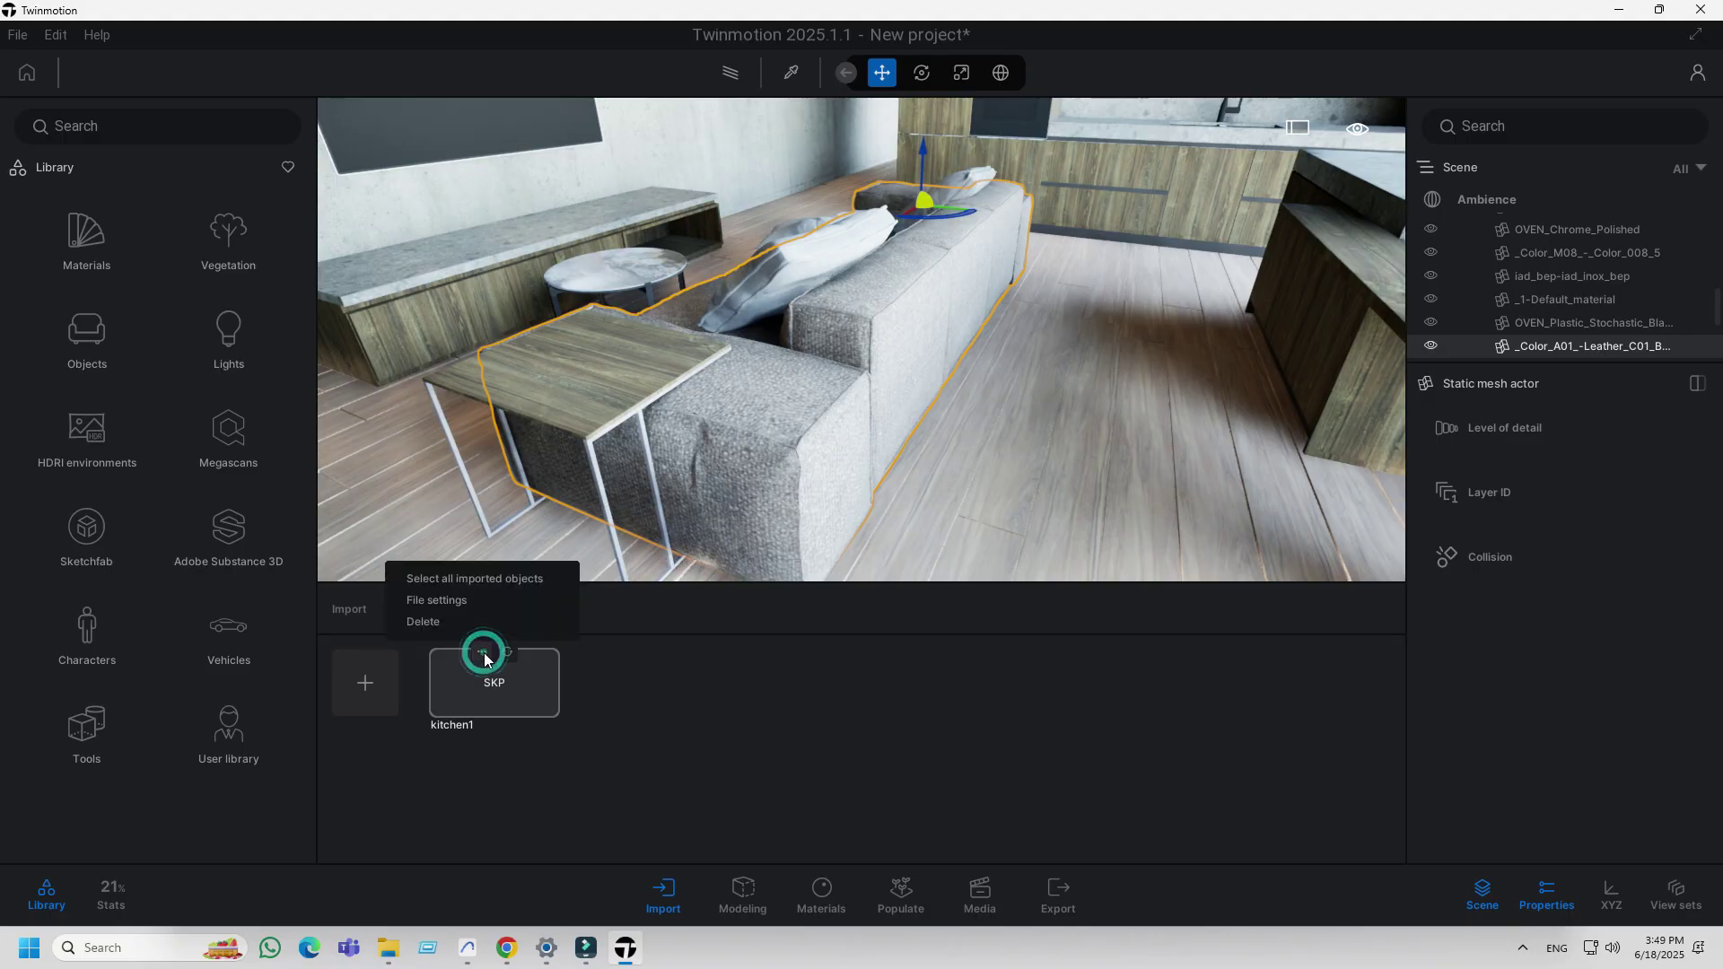
{"action": "left_click", "coordinate": [448, 602]}
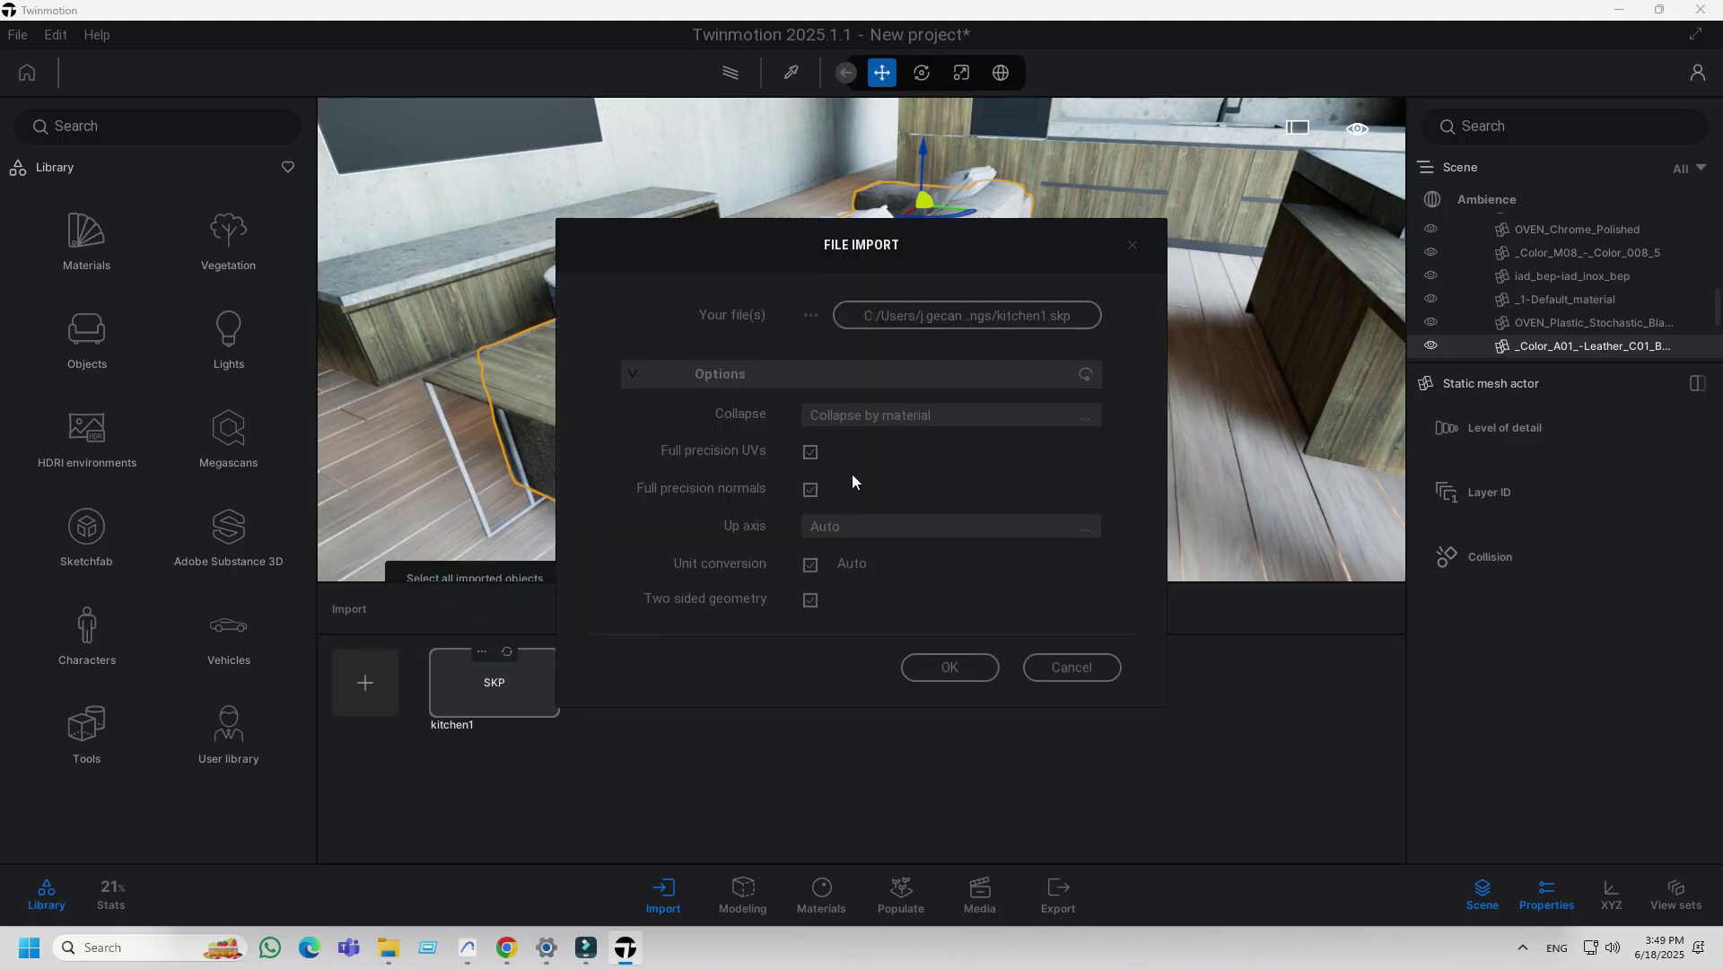
{"action": "left_click", "coordinate": [904, 419]}
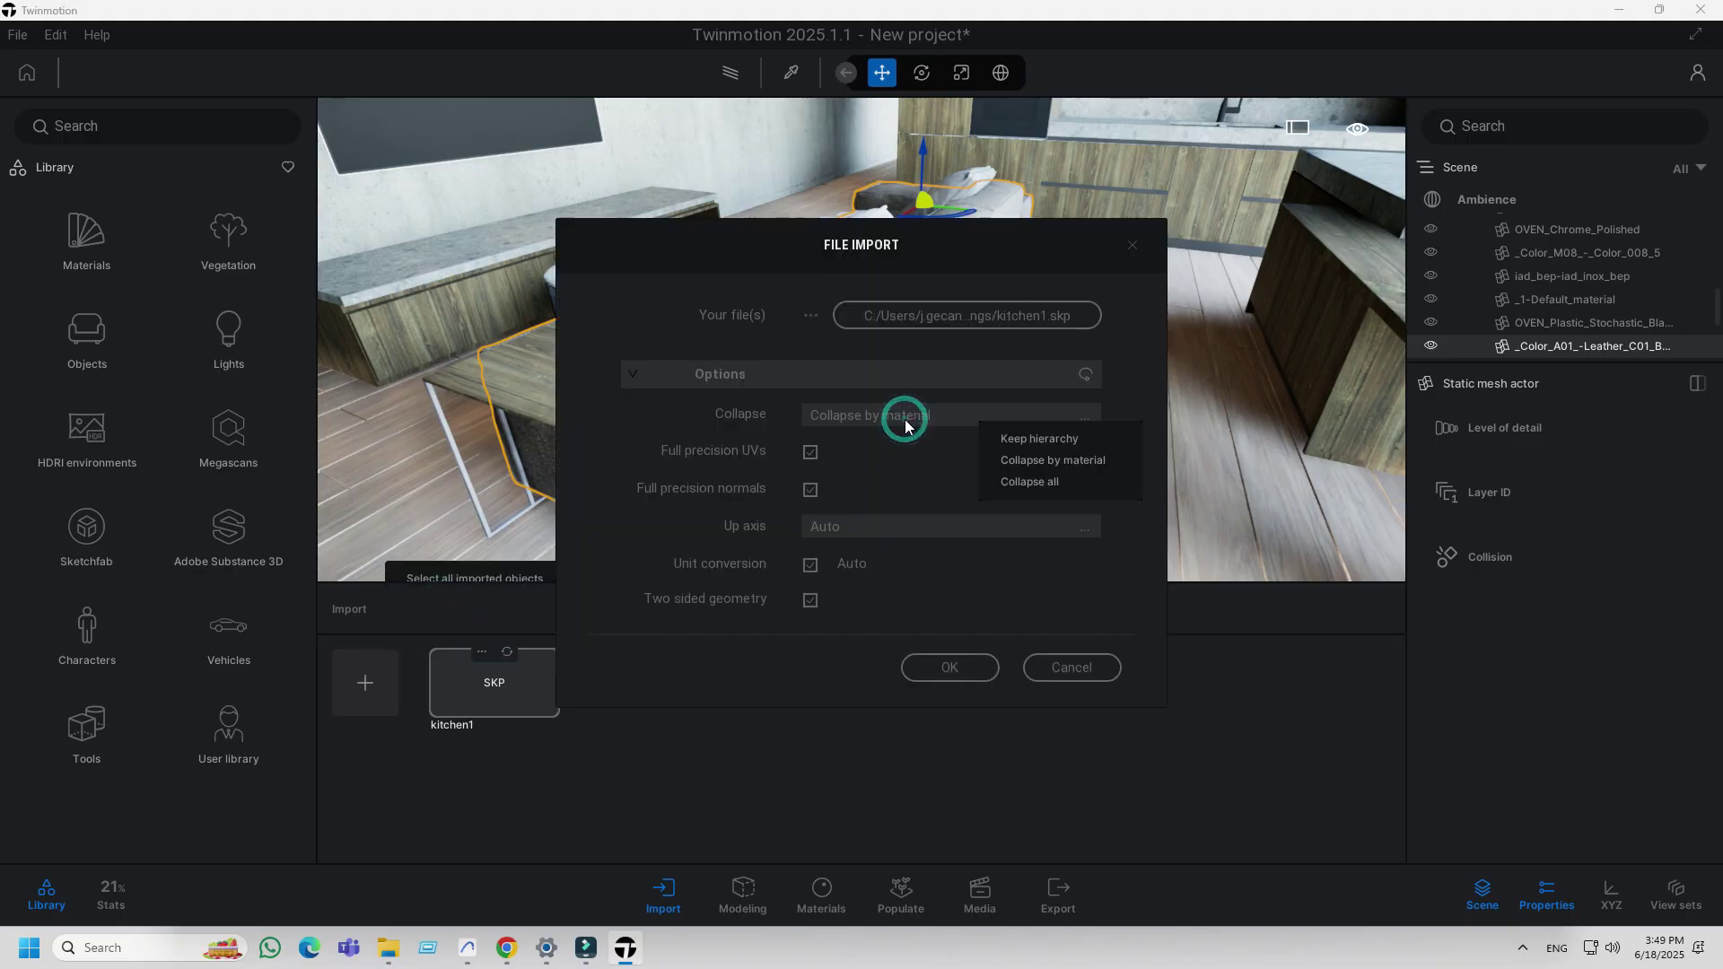
{"action": "left_click", "coordinate": [1033, 483]}
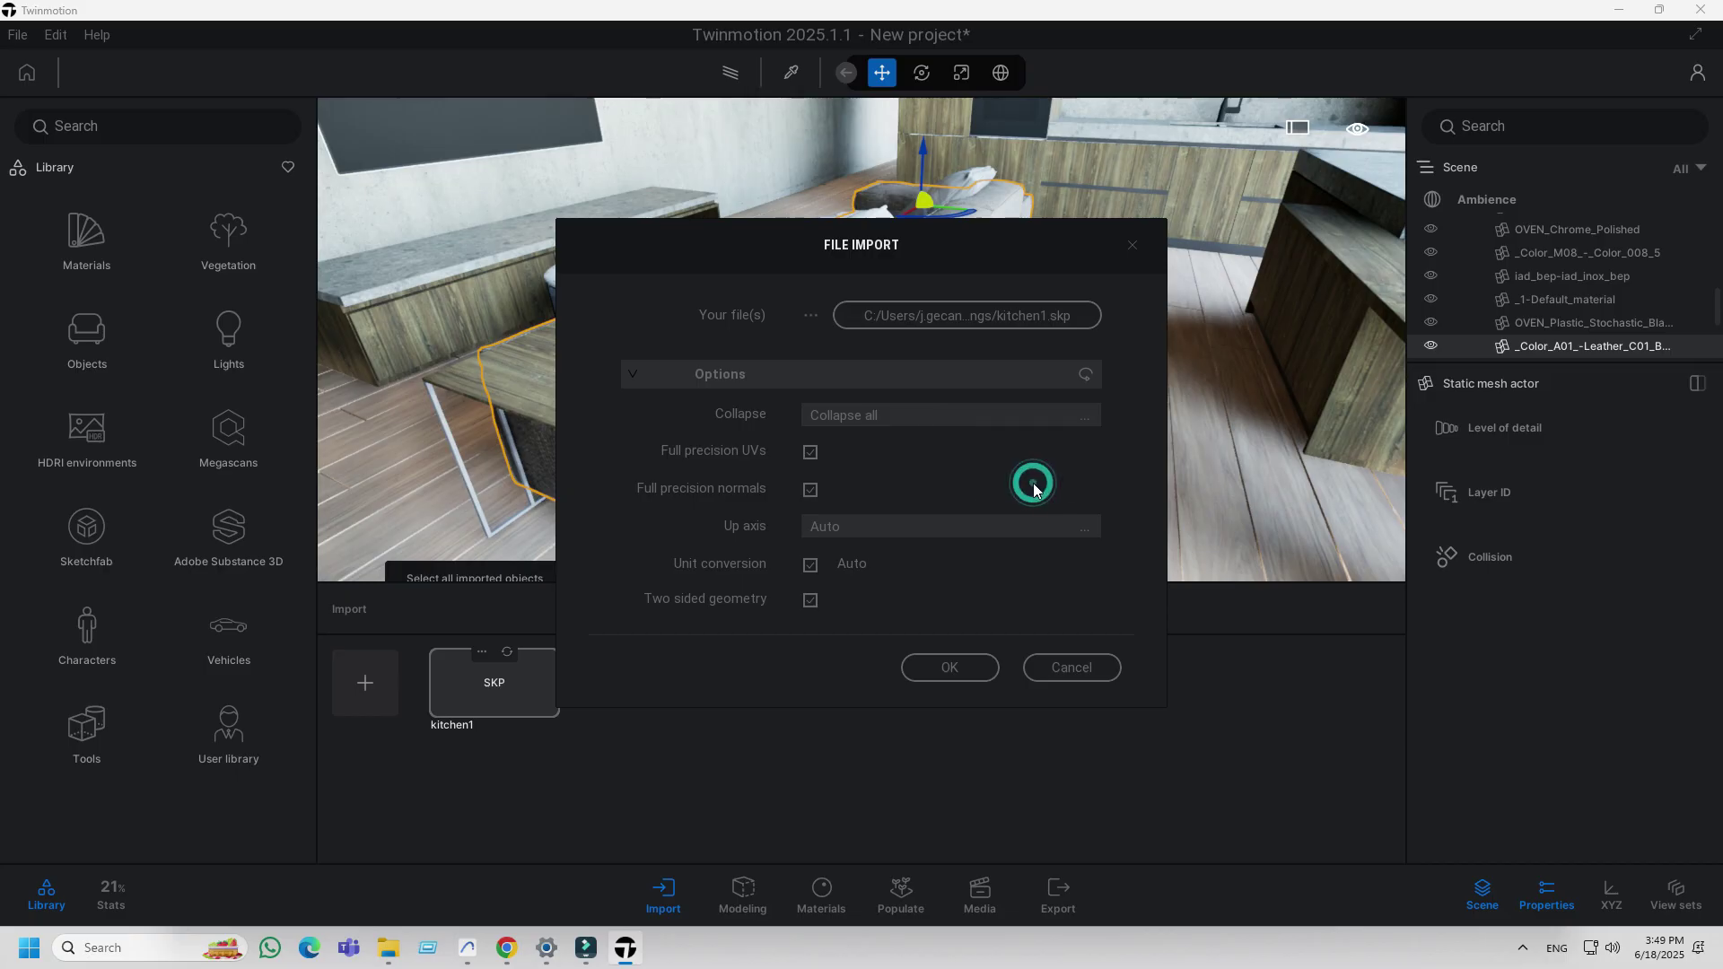
{"action": "left_click", "coordinate": [958, 664]}
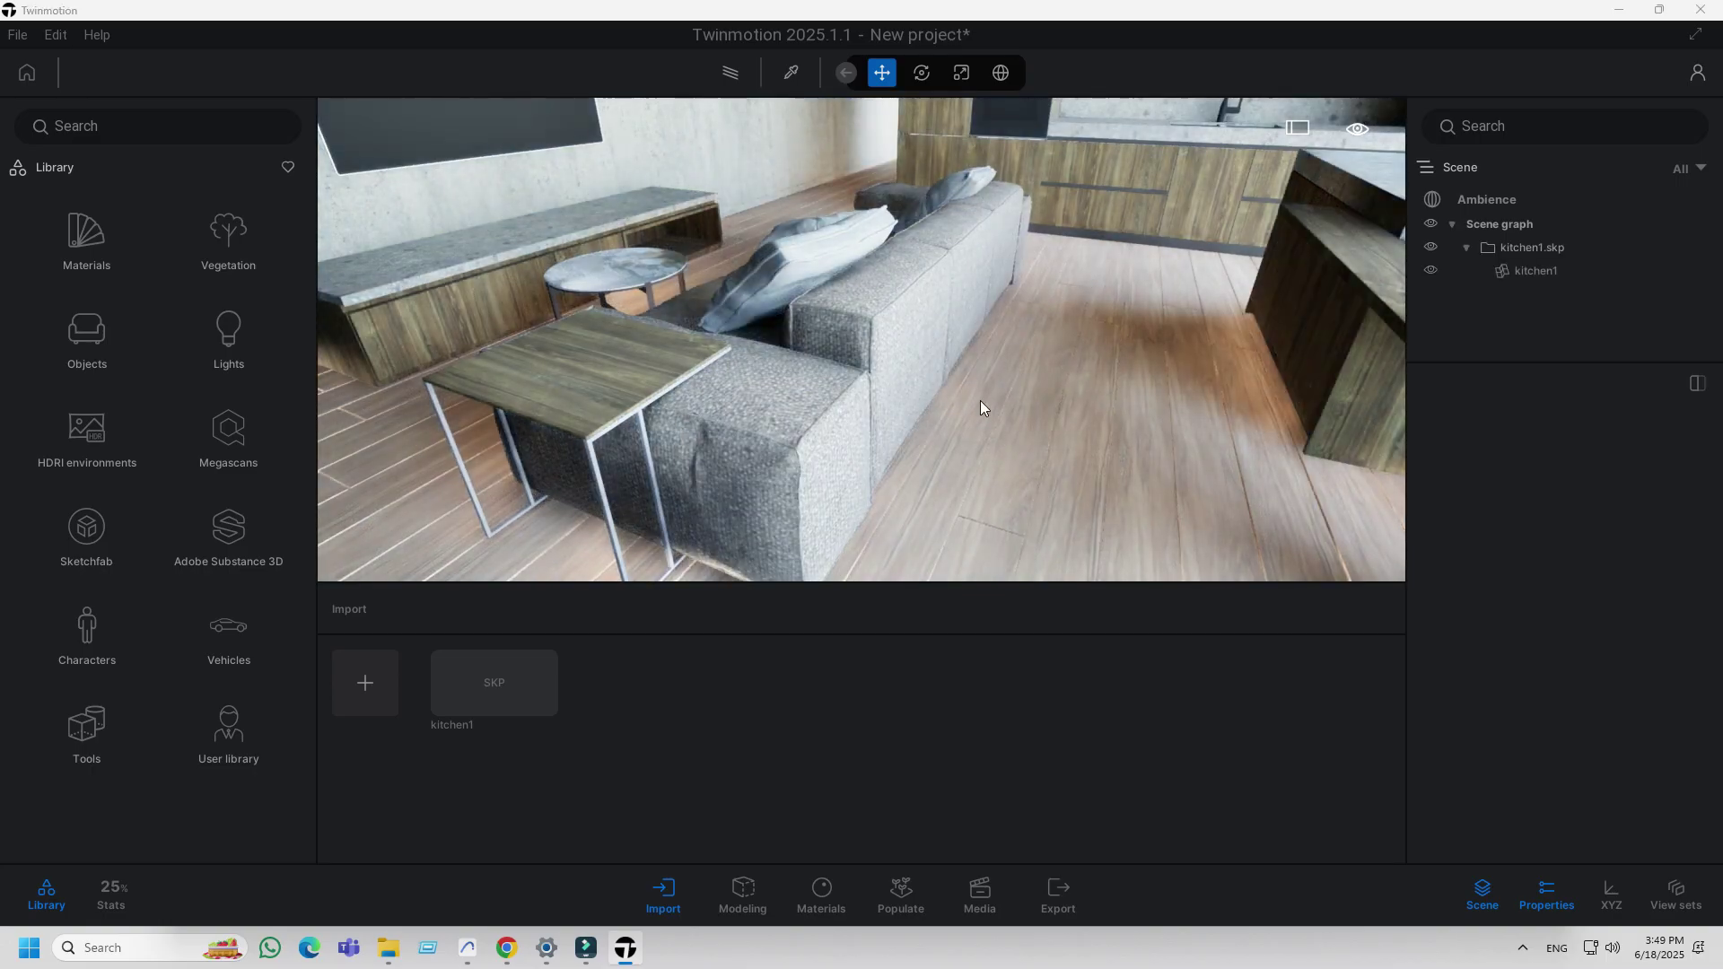
Select the single kitchen1 object and toggle its visibility off and back on
{"action": "left_click", "coordinate": [730, 74]}
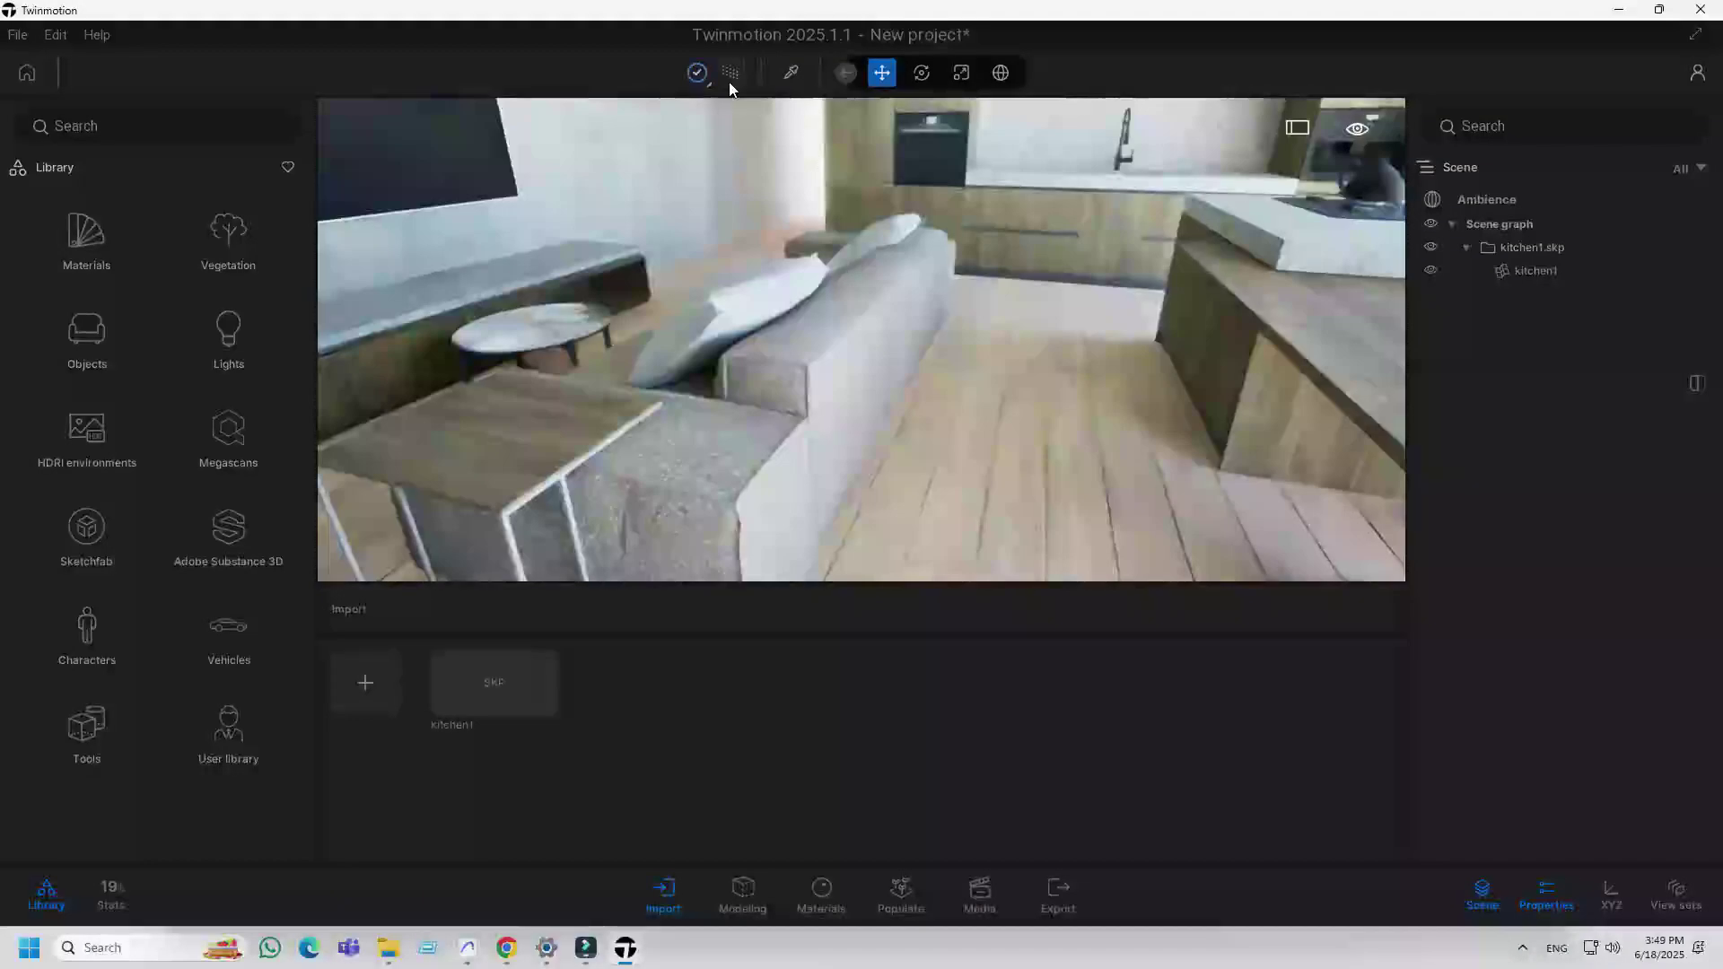
{"action": "left_click", "coordinate": [1539, 273]}
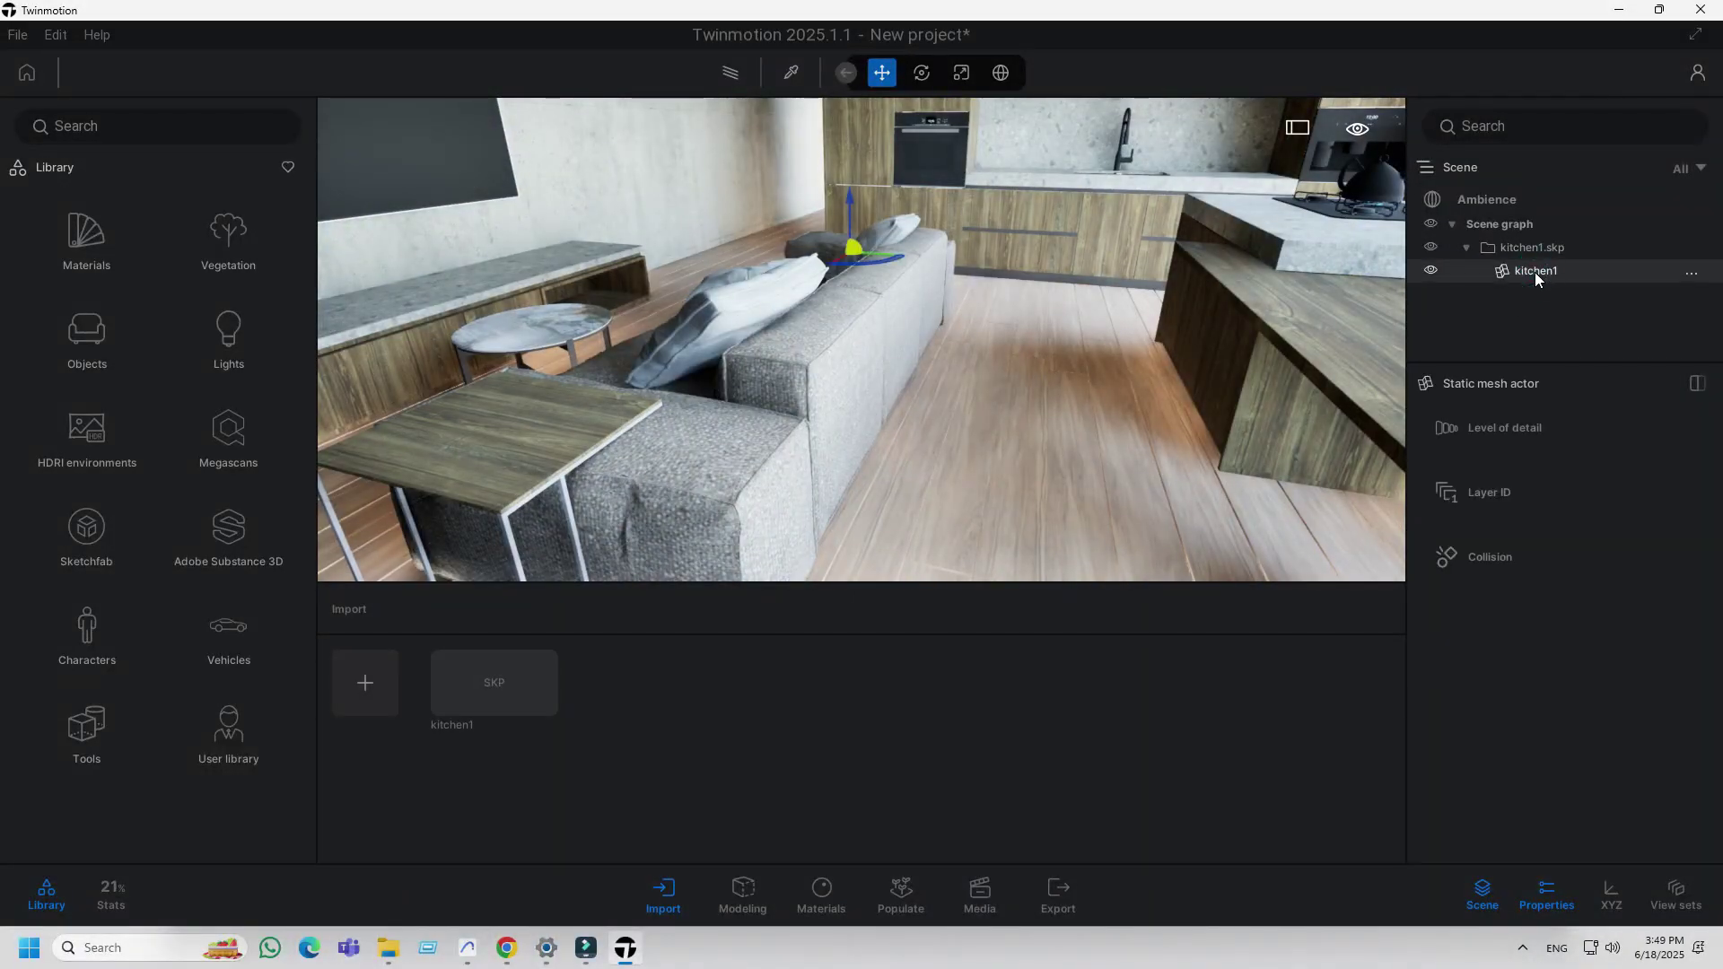
{"action": "left_click", "coordinate": [1431, 269]}
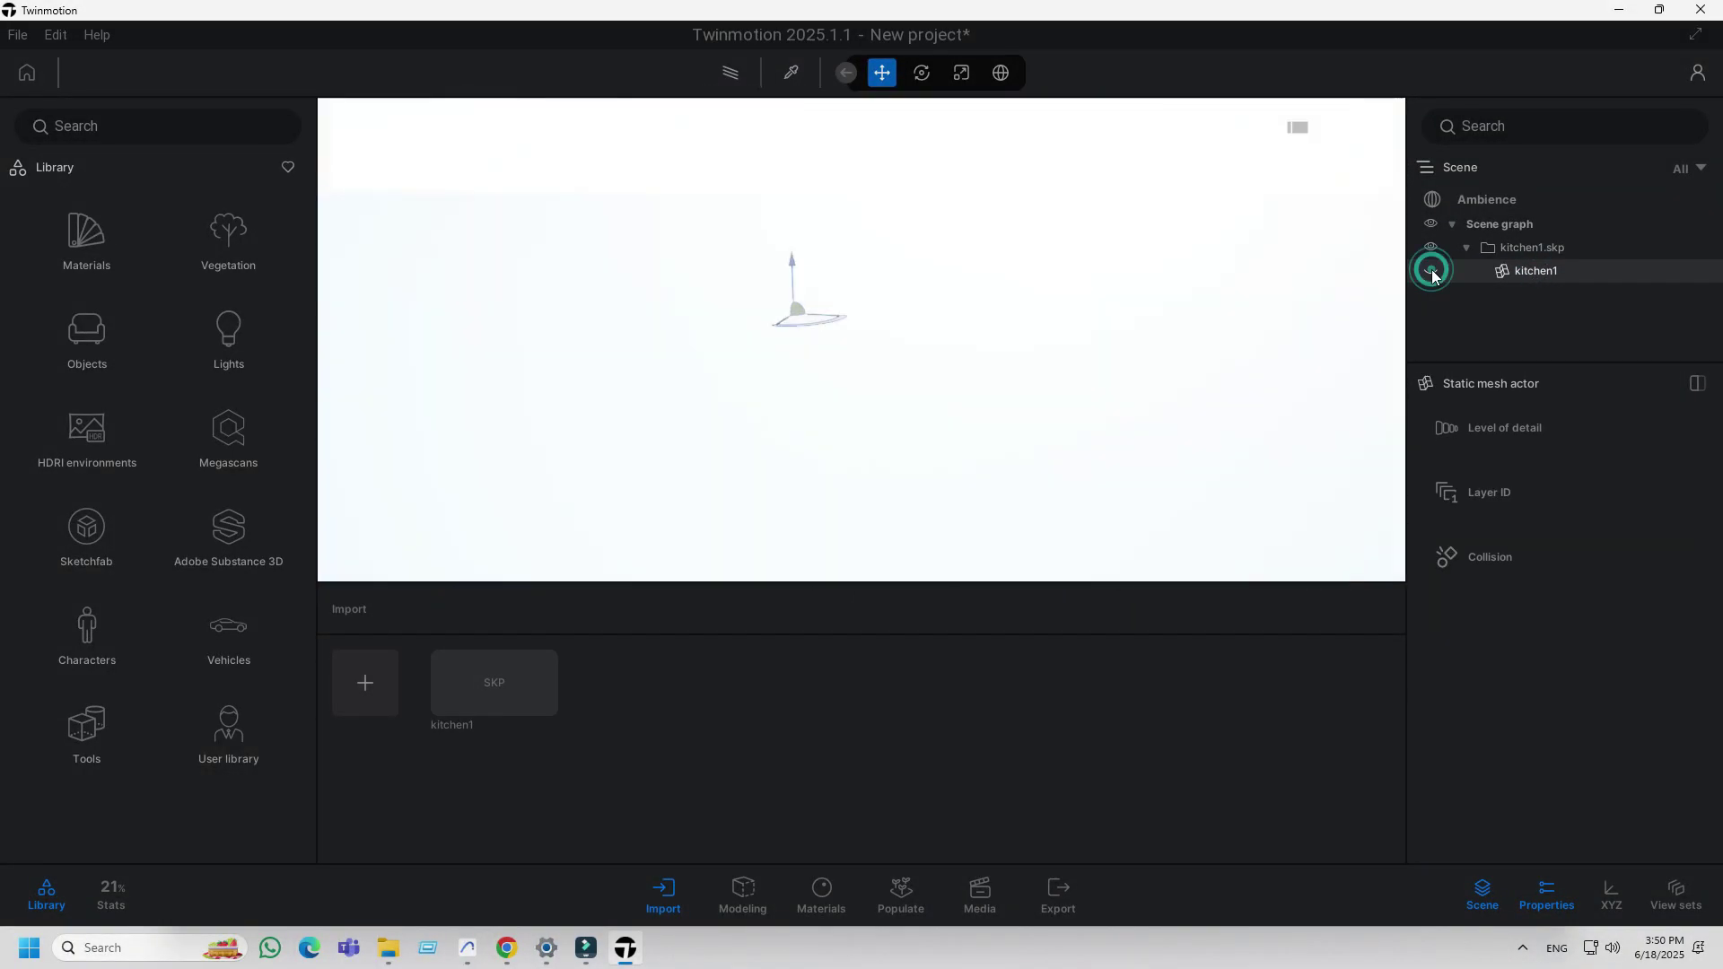
{"action": "left_click", "coordinate": [1429, 271]}
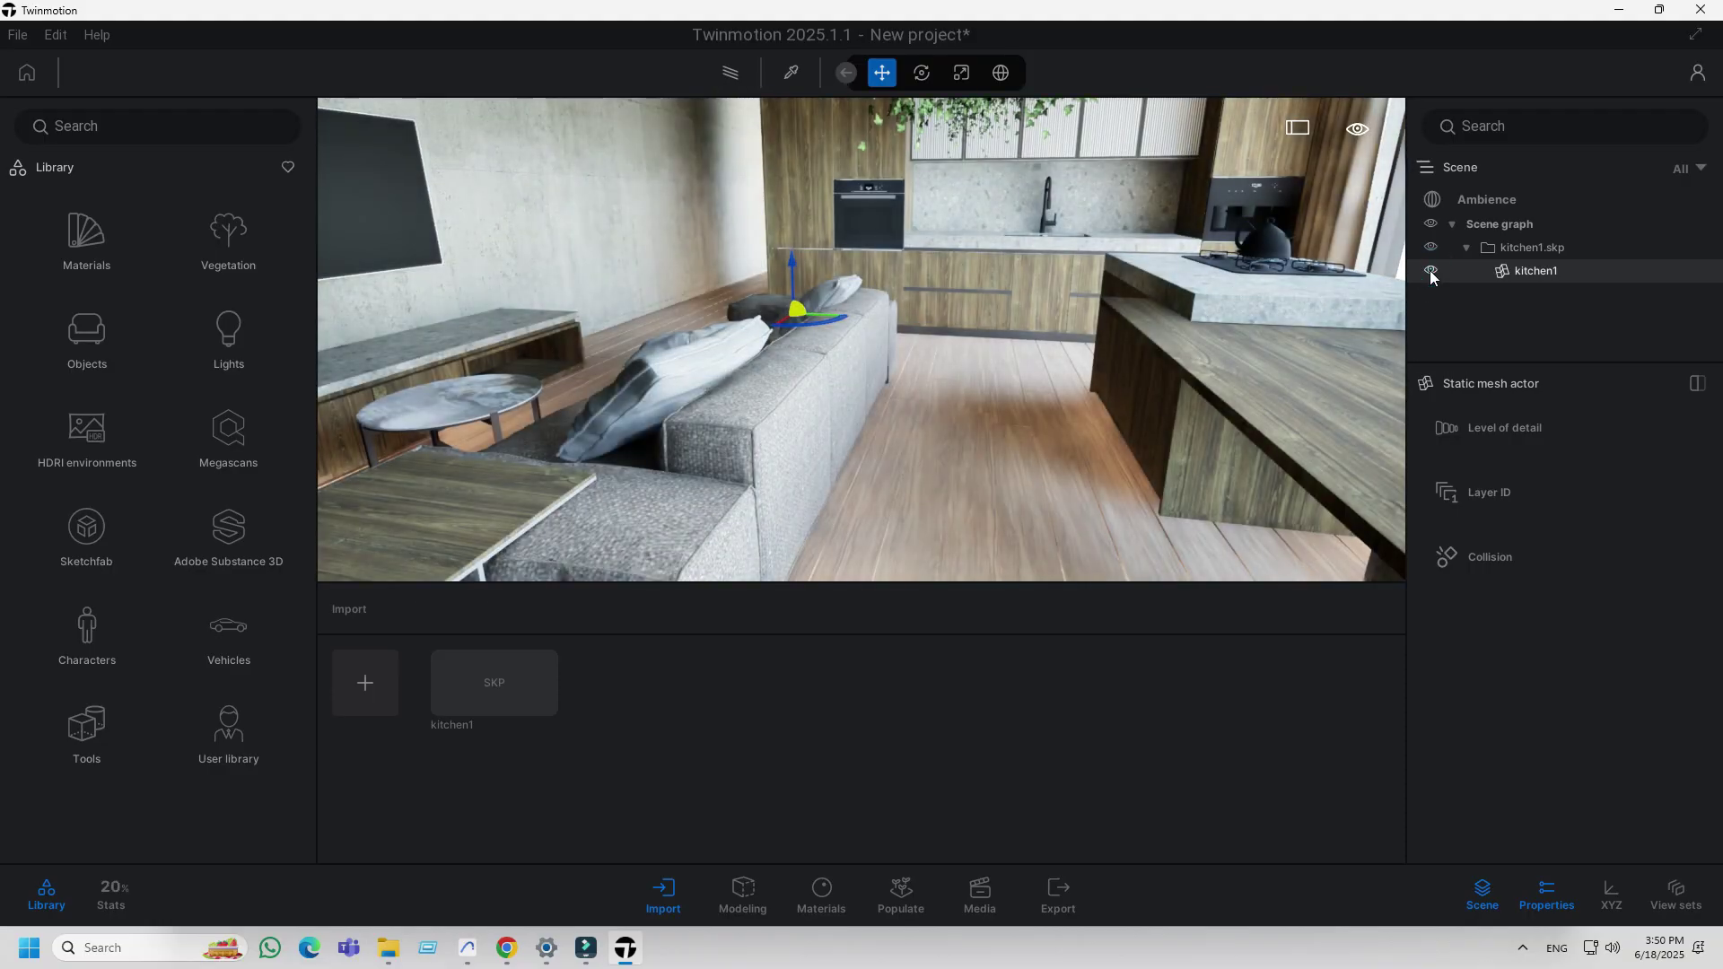
{"action": "left_click", "coordinate": [1431, 271]}
{"action": "left_click", "coordinate": [1429, 271]}
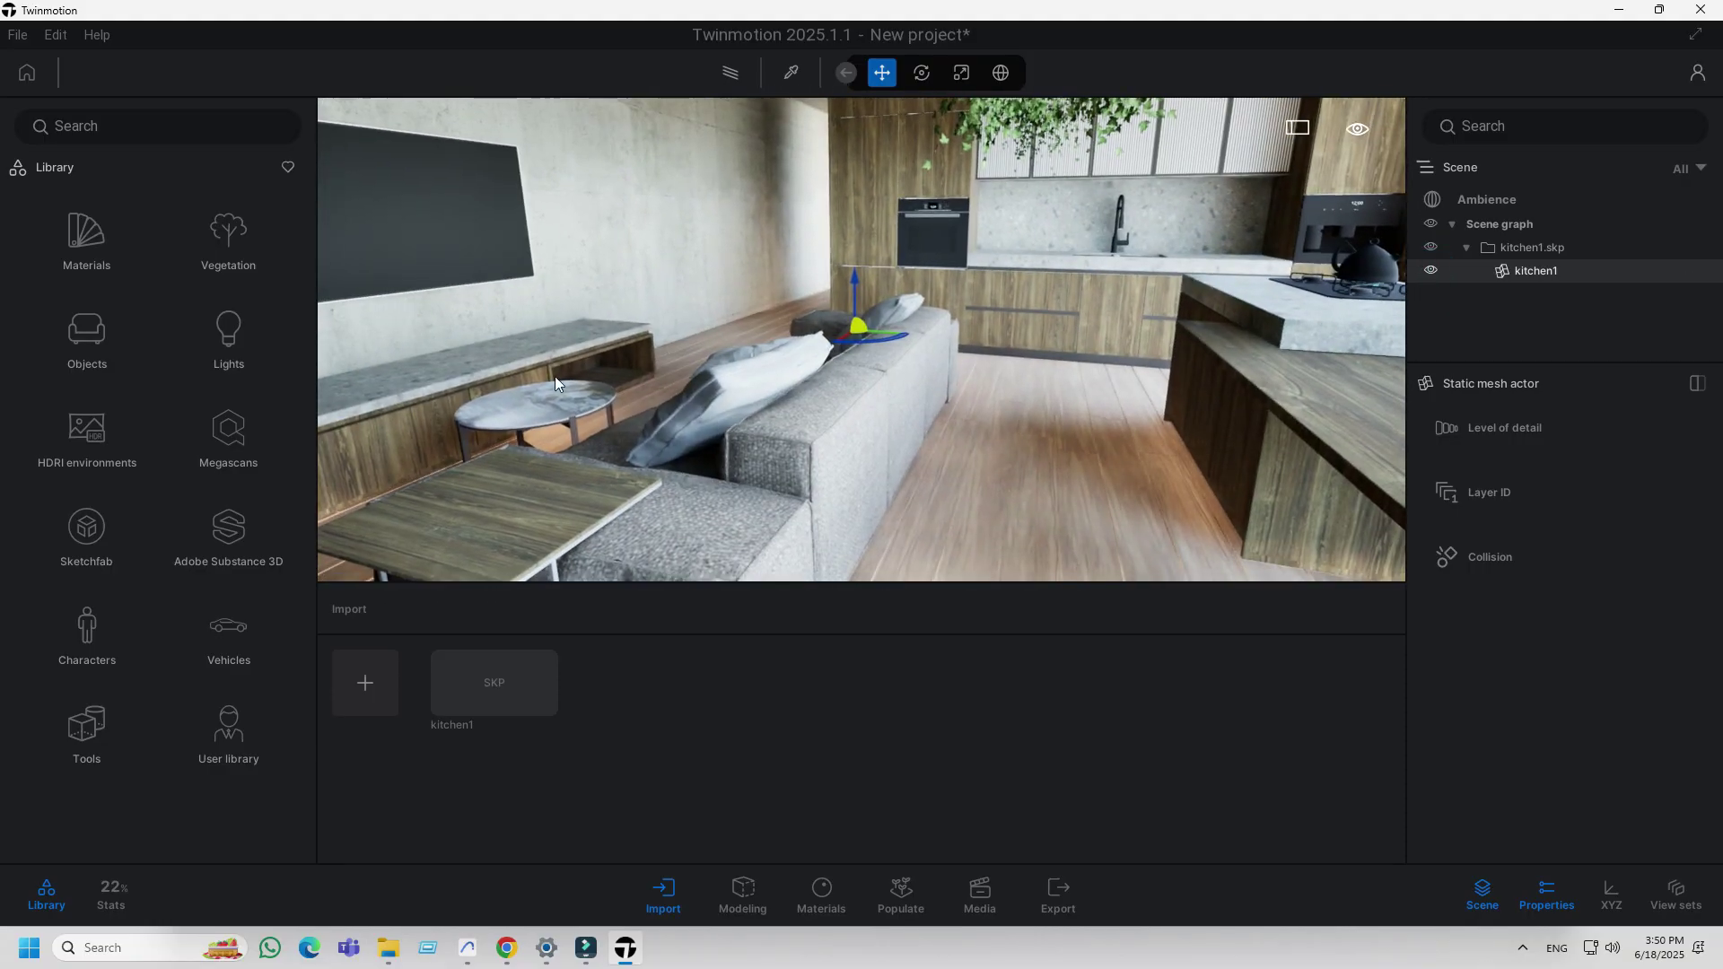
Open the Wood materials library and orbit toward the ceiling plants and back
{"action": "left_click", "coordinate": [106, 255]}
{"action": "left_click", "coordinate": [229, 328]}
{"action": "mouse_move", "coordinate": [248, 240]}
{"action": "left_mouse_down"}
{"action": "mouse_move", "coordinate": [812, 418]}
{"action": "mouse_move", "coordinate": [691, 258]}
{"action": "mouse_move", "coordinate": [1099, 416]}
{"action": "left_mouse_up"}
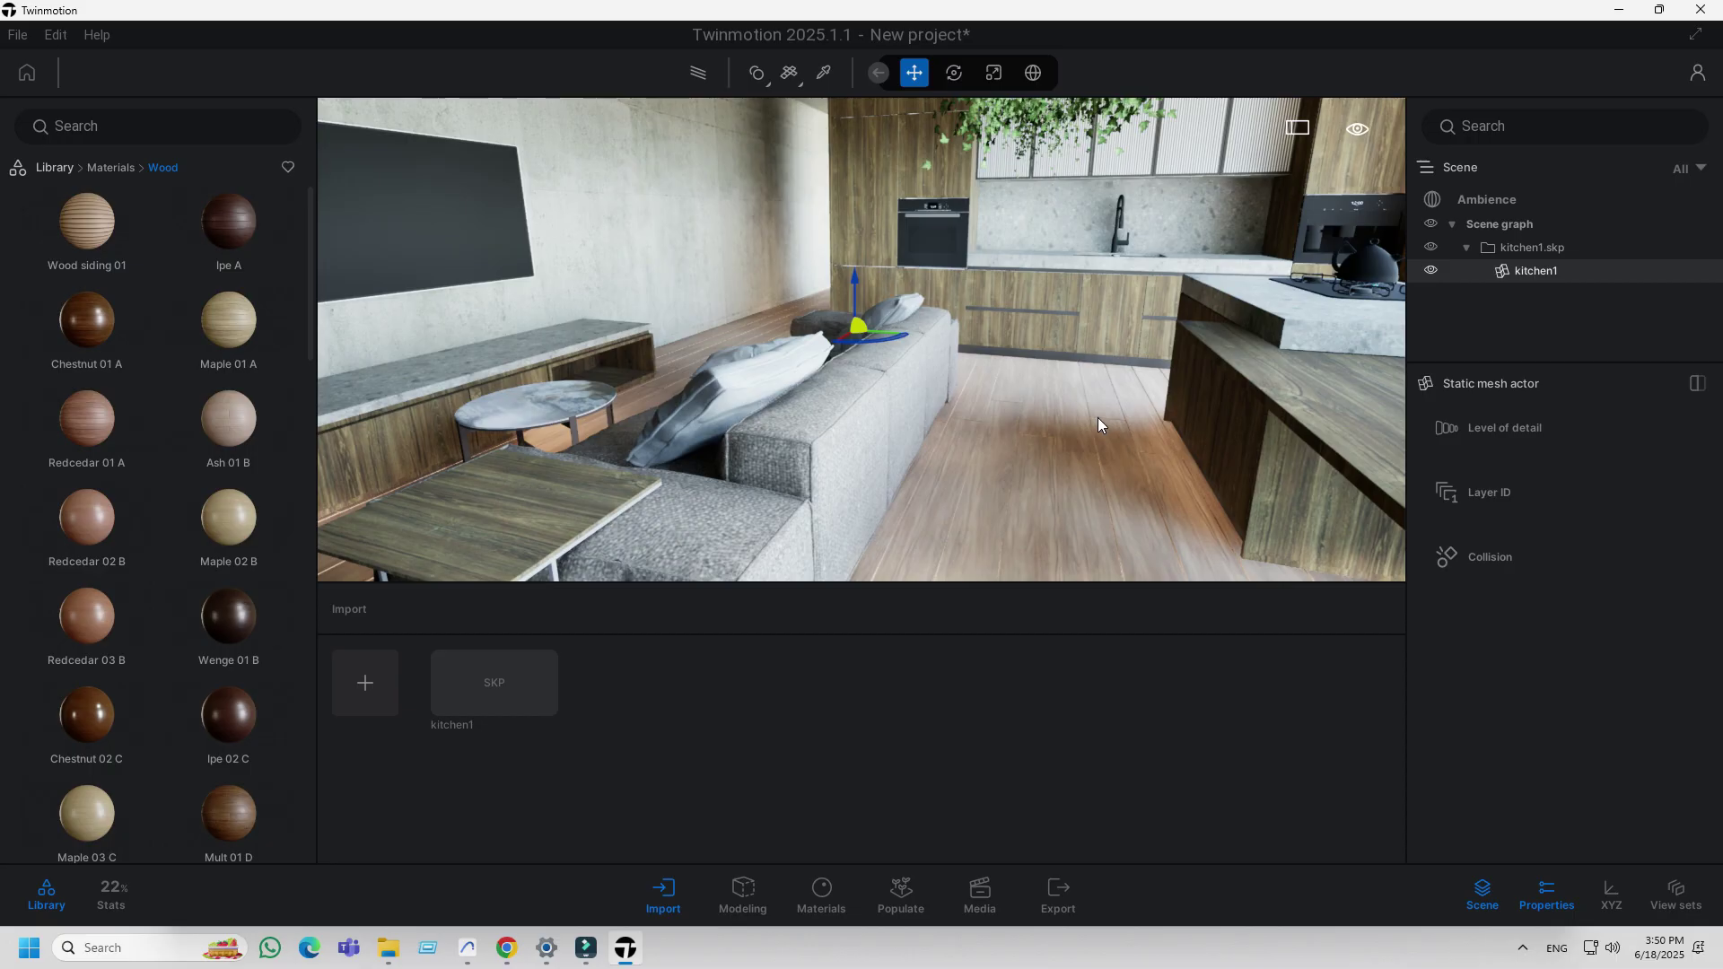
{"action": "left_click", "coordinate": [1431, 271]}
{"action": "left_click_drag", "start_coordinate": [569, 539], "coordinate": [552, 606]}
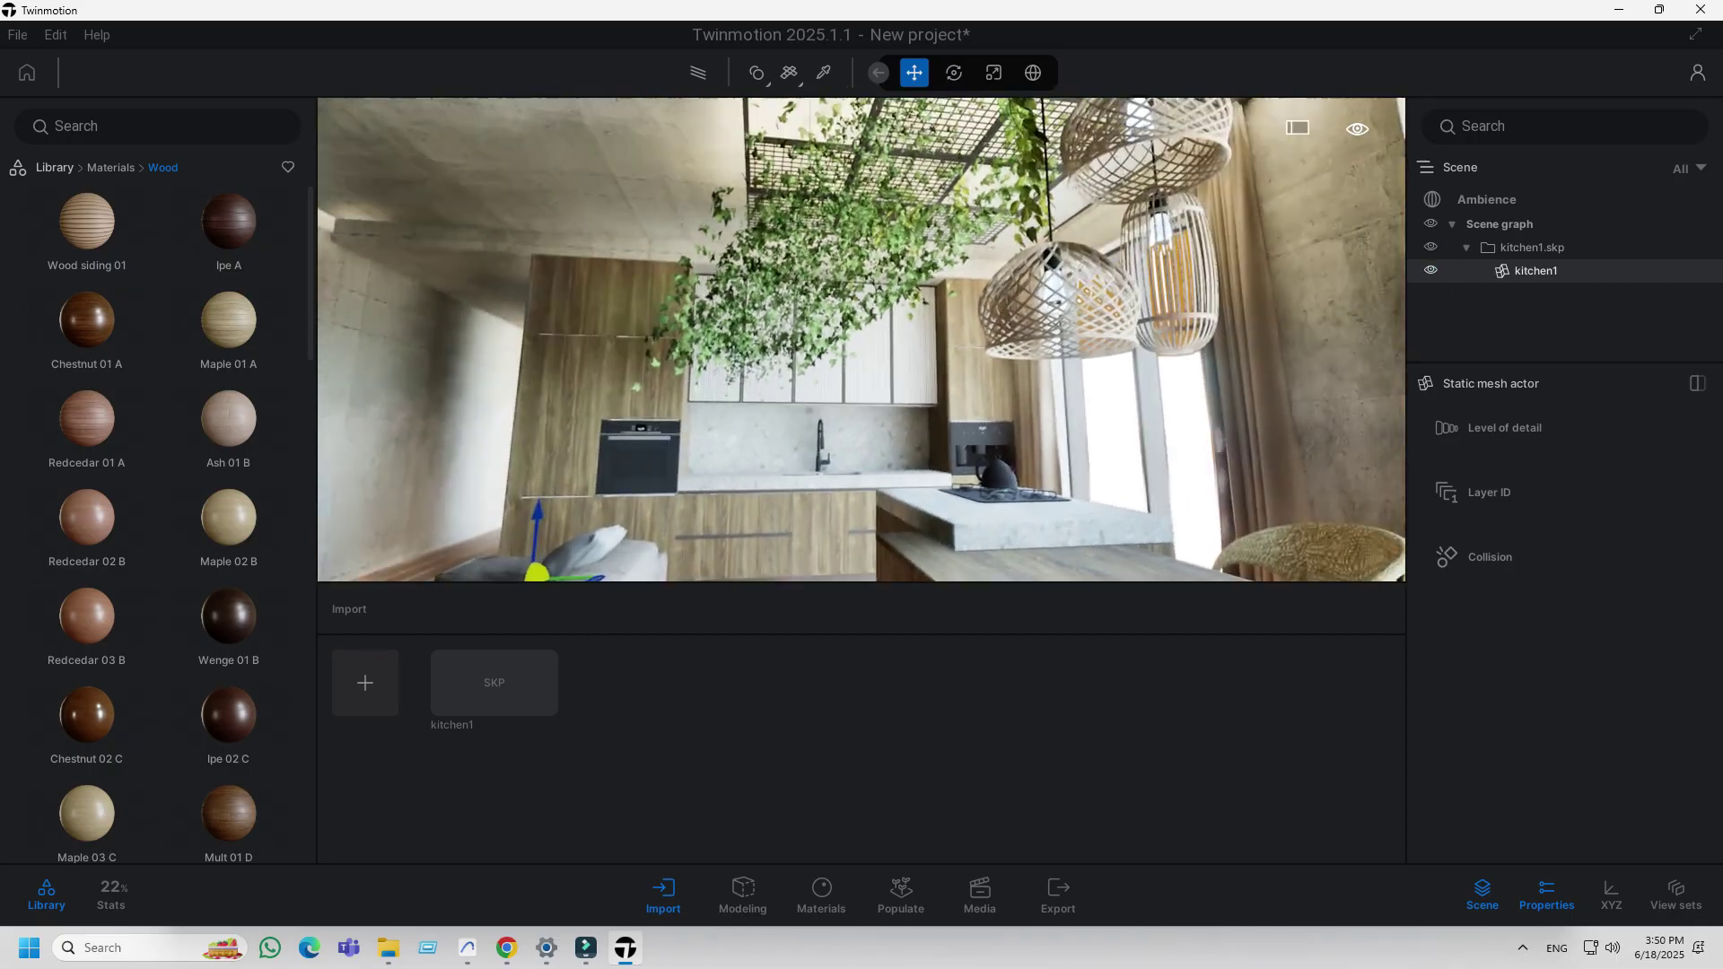
{"action": "left_click_drag", "start_coordinate": [862, 336], "coordinate": [895, 400]}
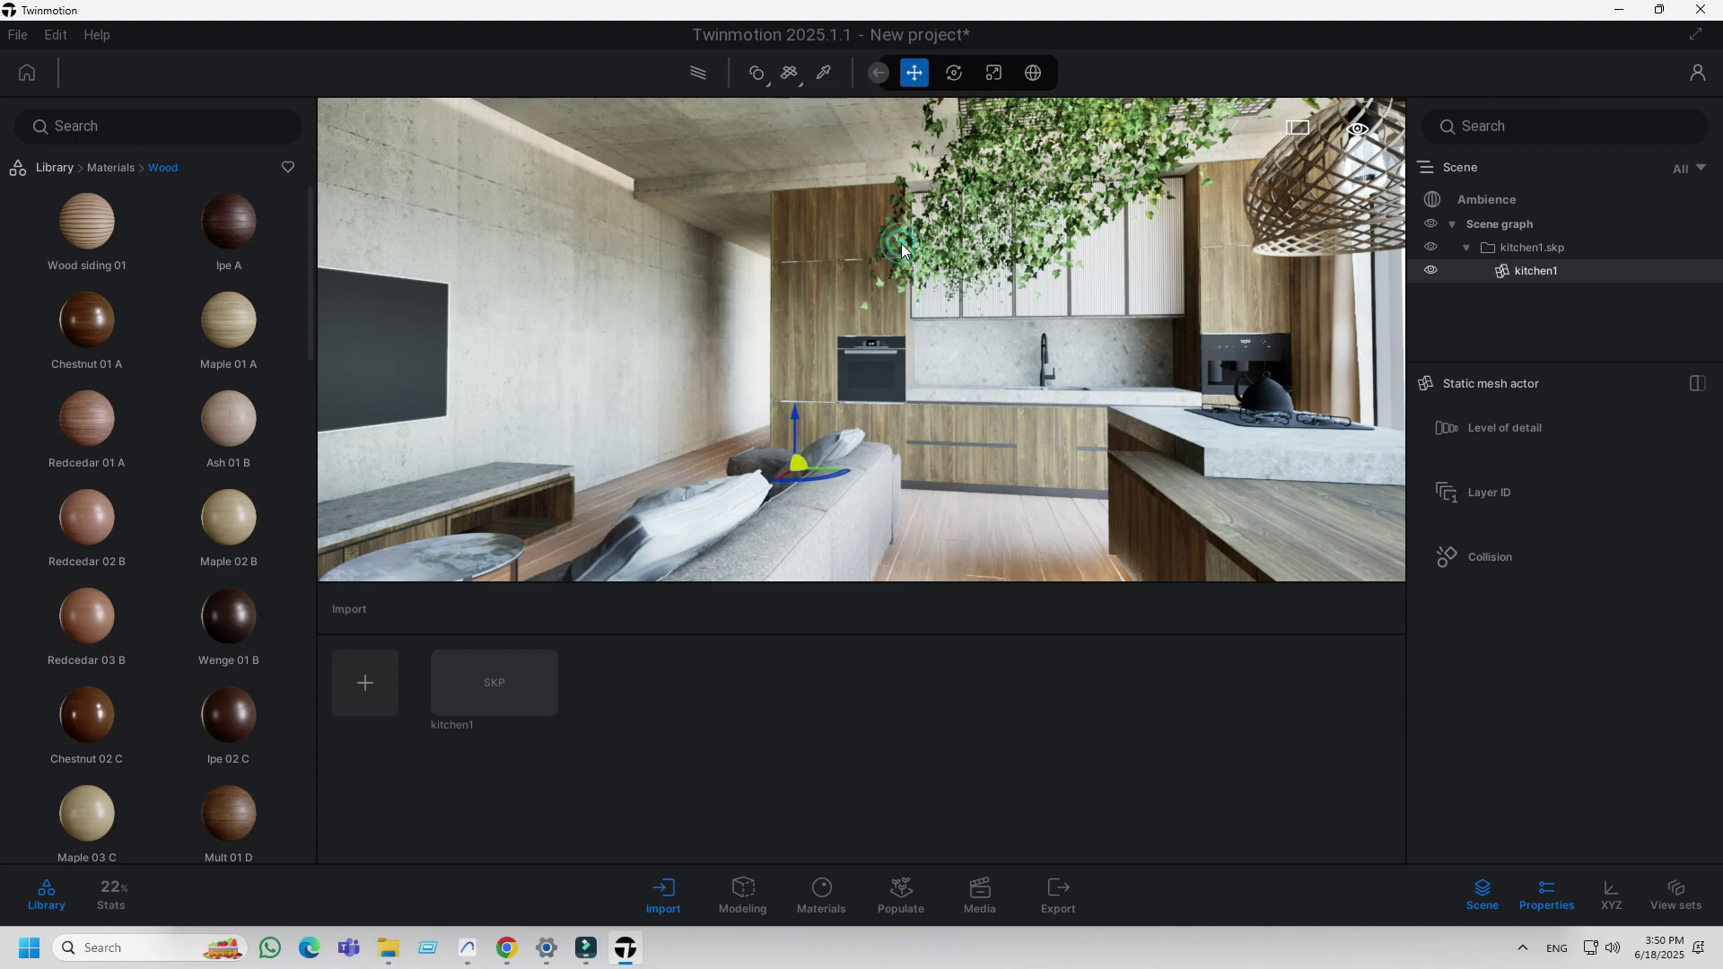
{"action": "left_click_drag", "start_coordinate": [861, 336], "coordinate": [862, 403]}
{"action": "left_click_drag", "start_coordinate": [563, 538], "coordinate": [564, 680]}
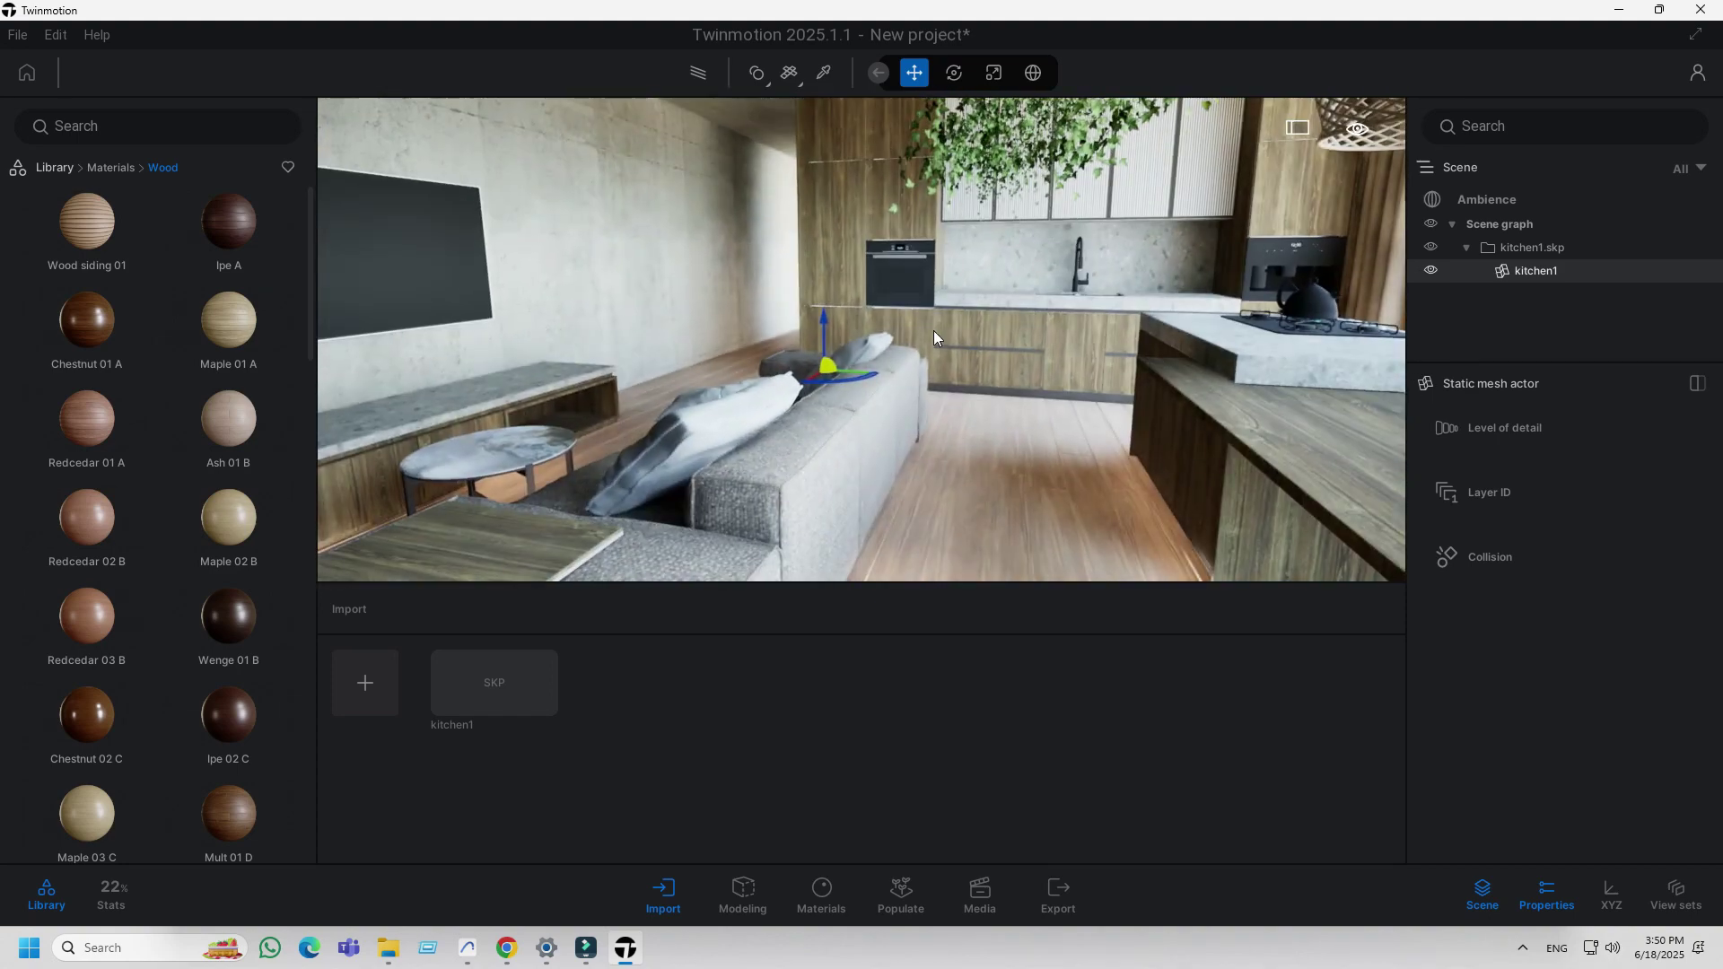
{"action": "mouse_move", "coordinate": [495, 682]}
{"action": "left_click", "coordinate": [482, 653]}
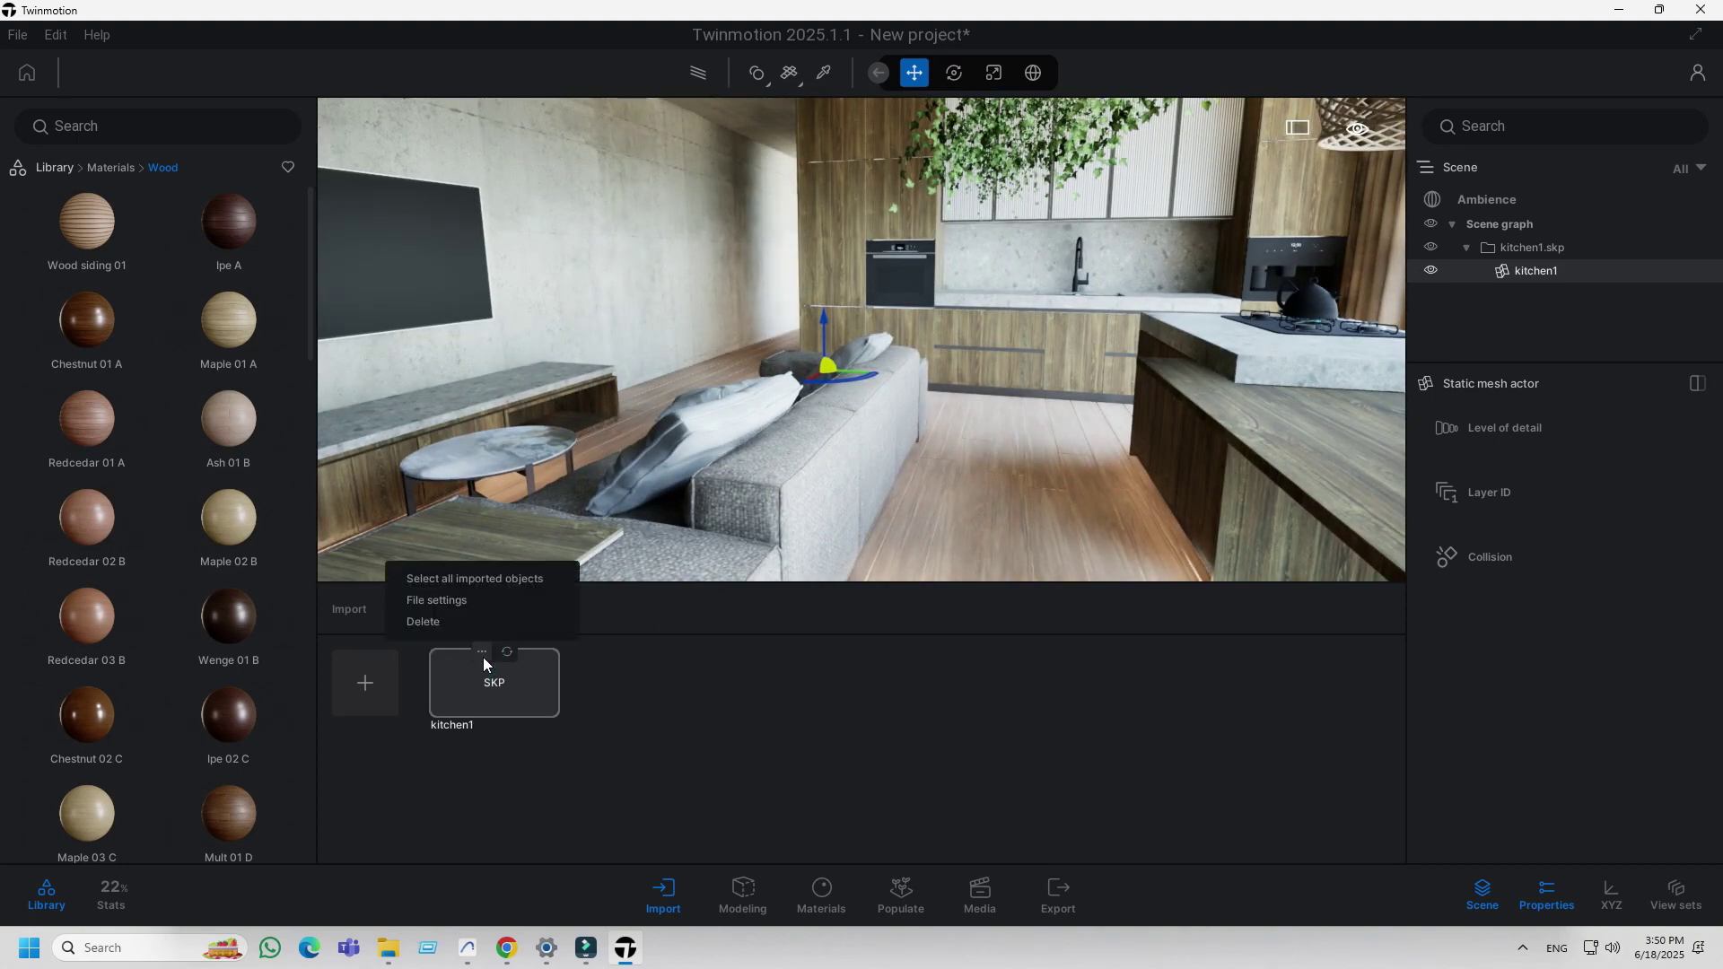
Re-import kitchen1 with Collapse set back to 'Keep hierarchy'
{"action": "left_click", "coordinate": [450, 602]}
{"action": "left_click", "coordinate": [919, 419]}
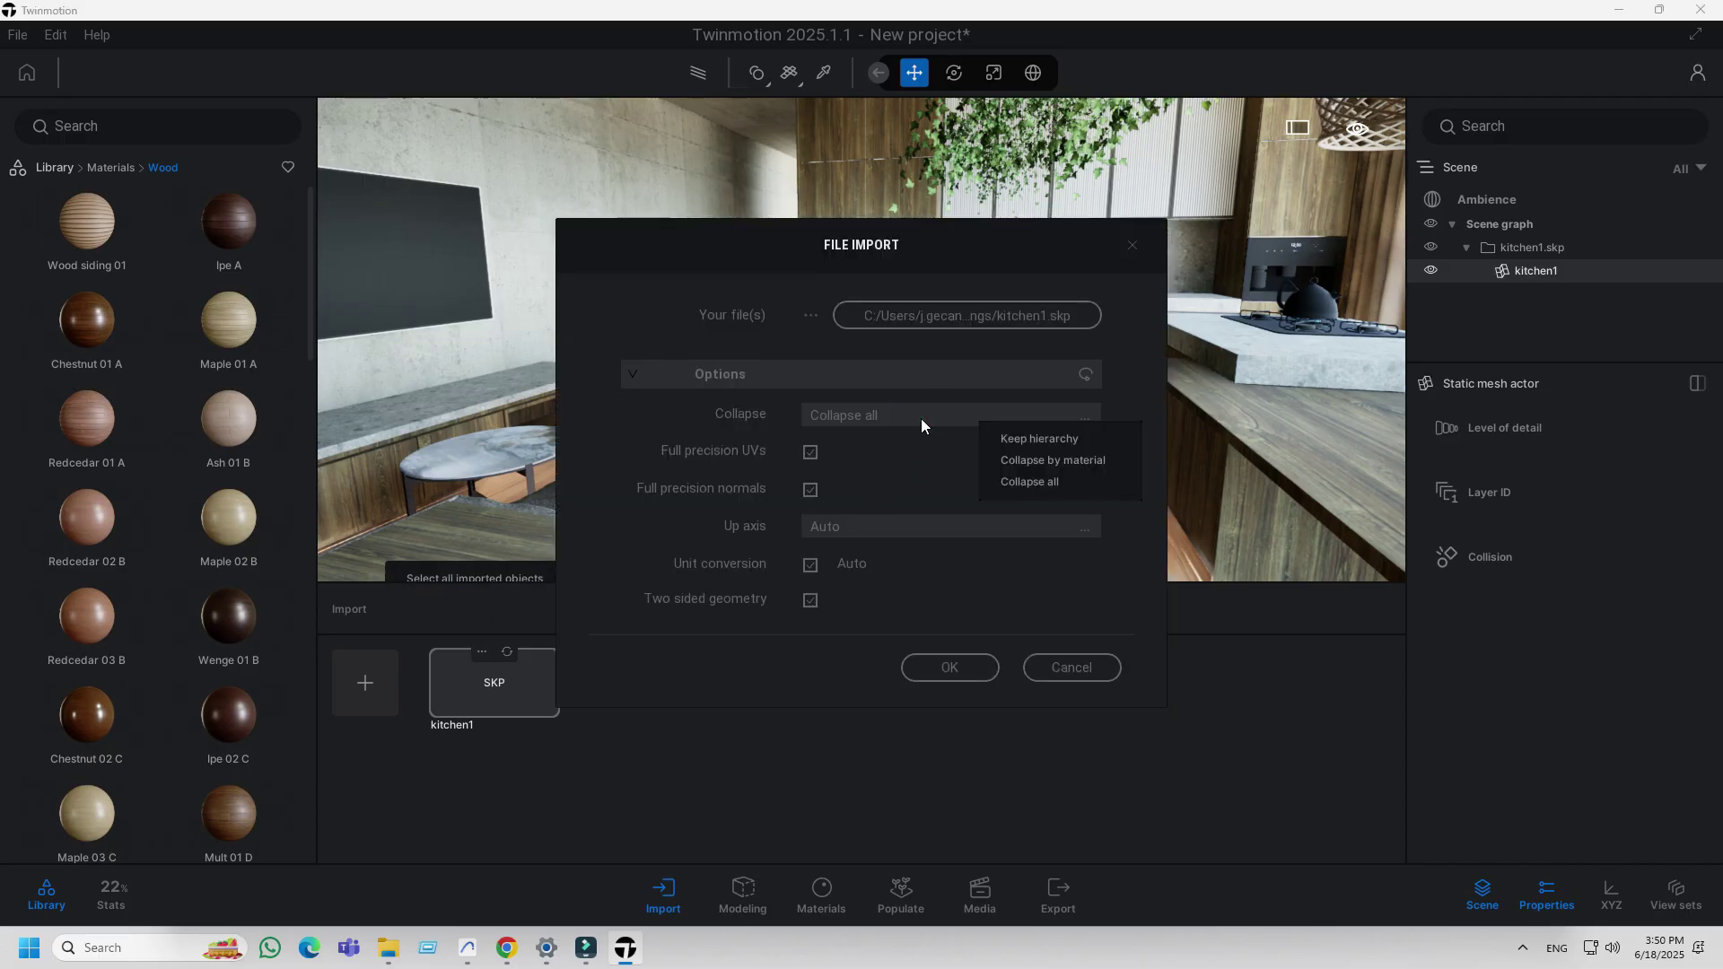
{"action": "left_click", "coordinate": [1034, 438]}
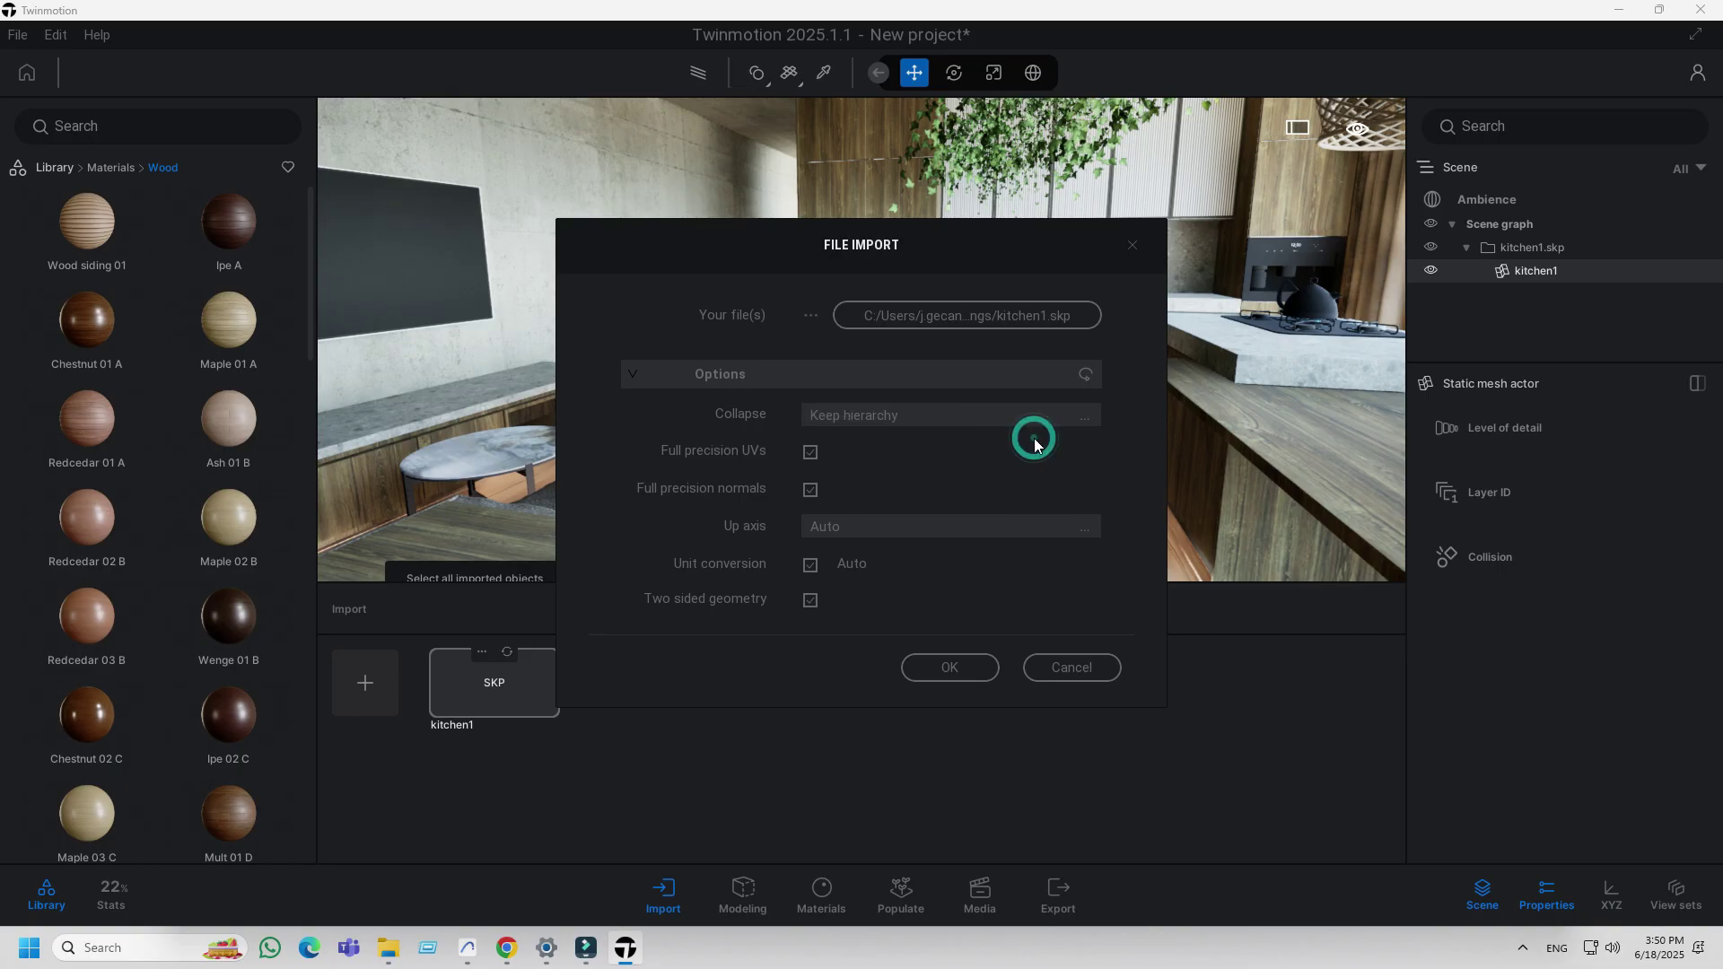
{"action": "left_click", "coordinate": [980, 669]}
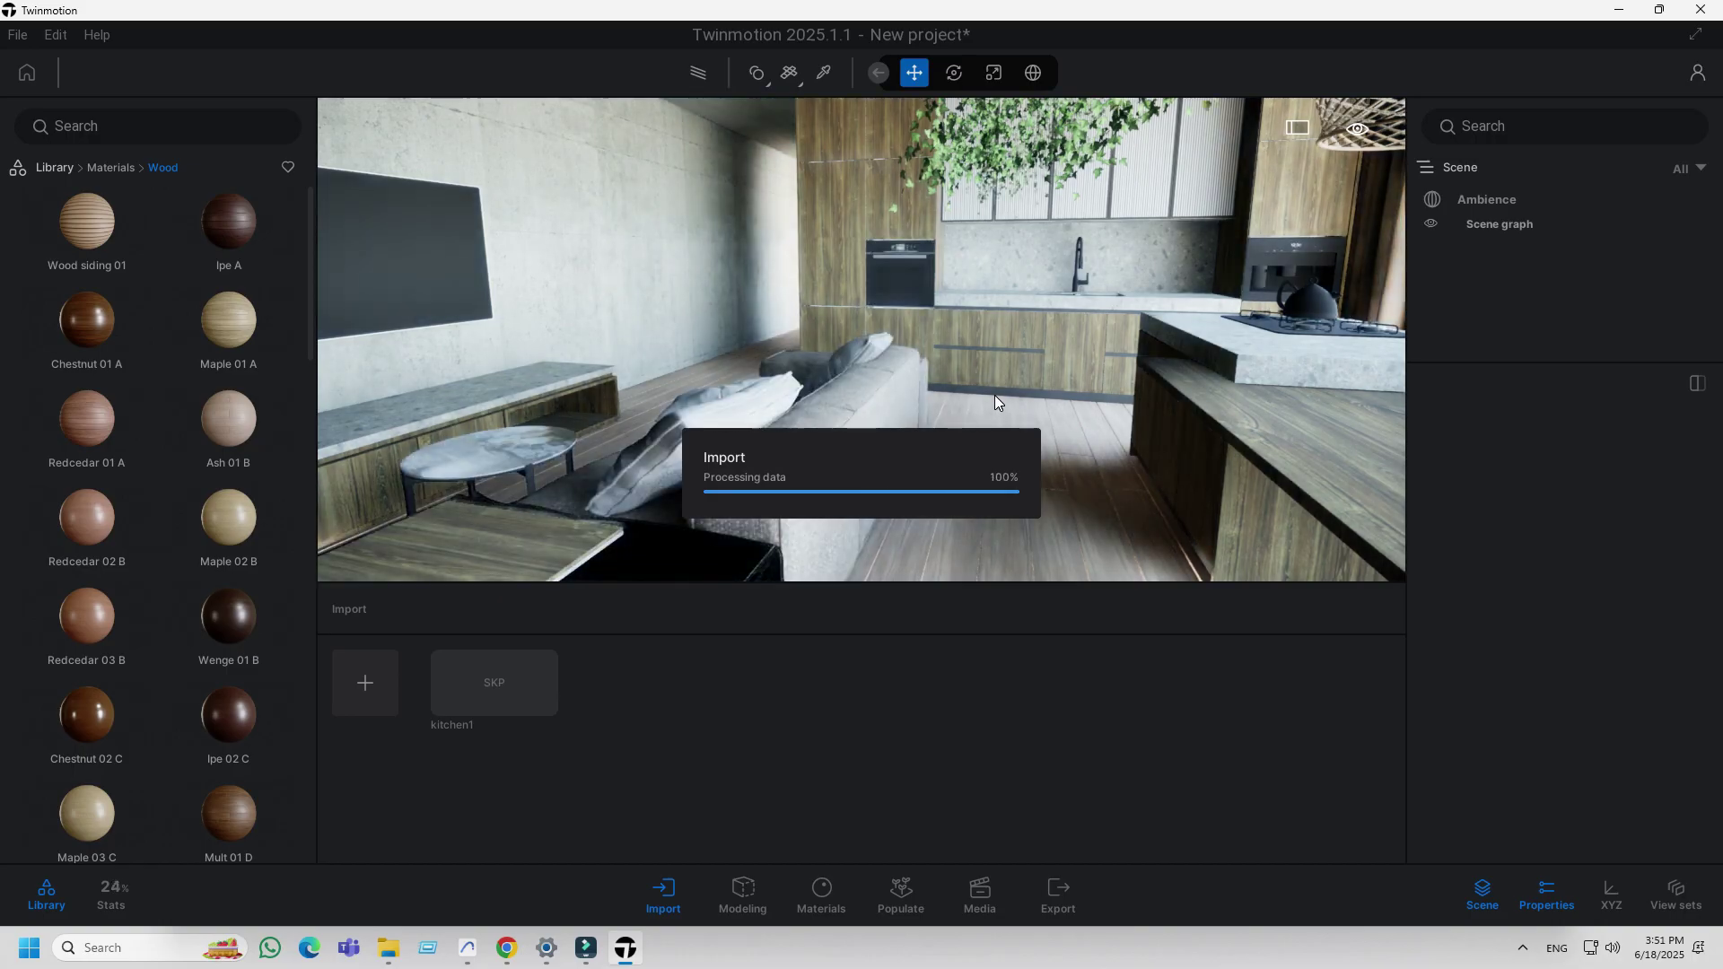
Navigate to the sofa and select its black end section, Component3
{"action": "left_click_drag", "start_coordinate": [954, 406], "coordinate": [889, 350]}
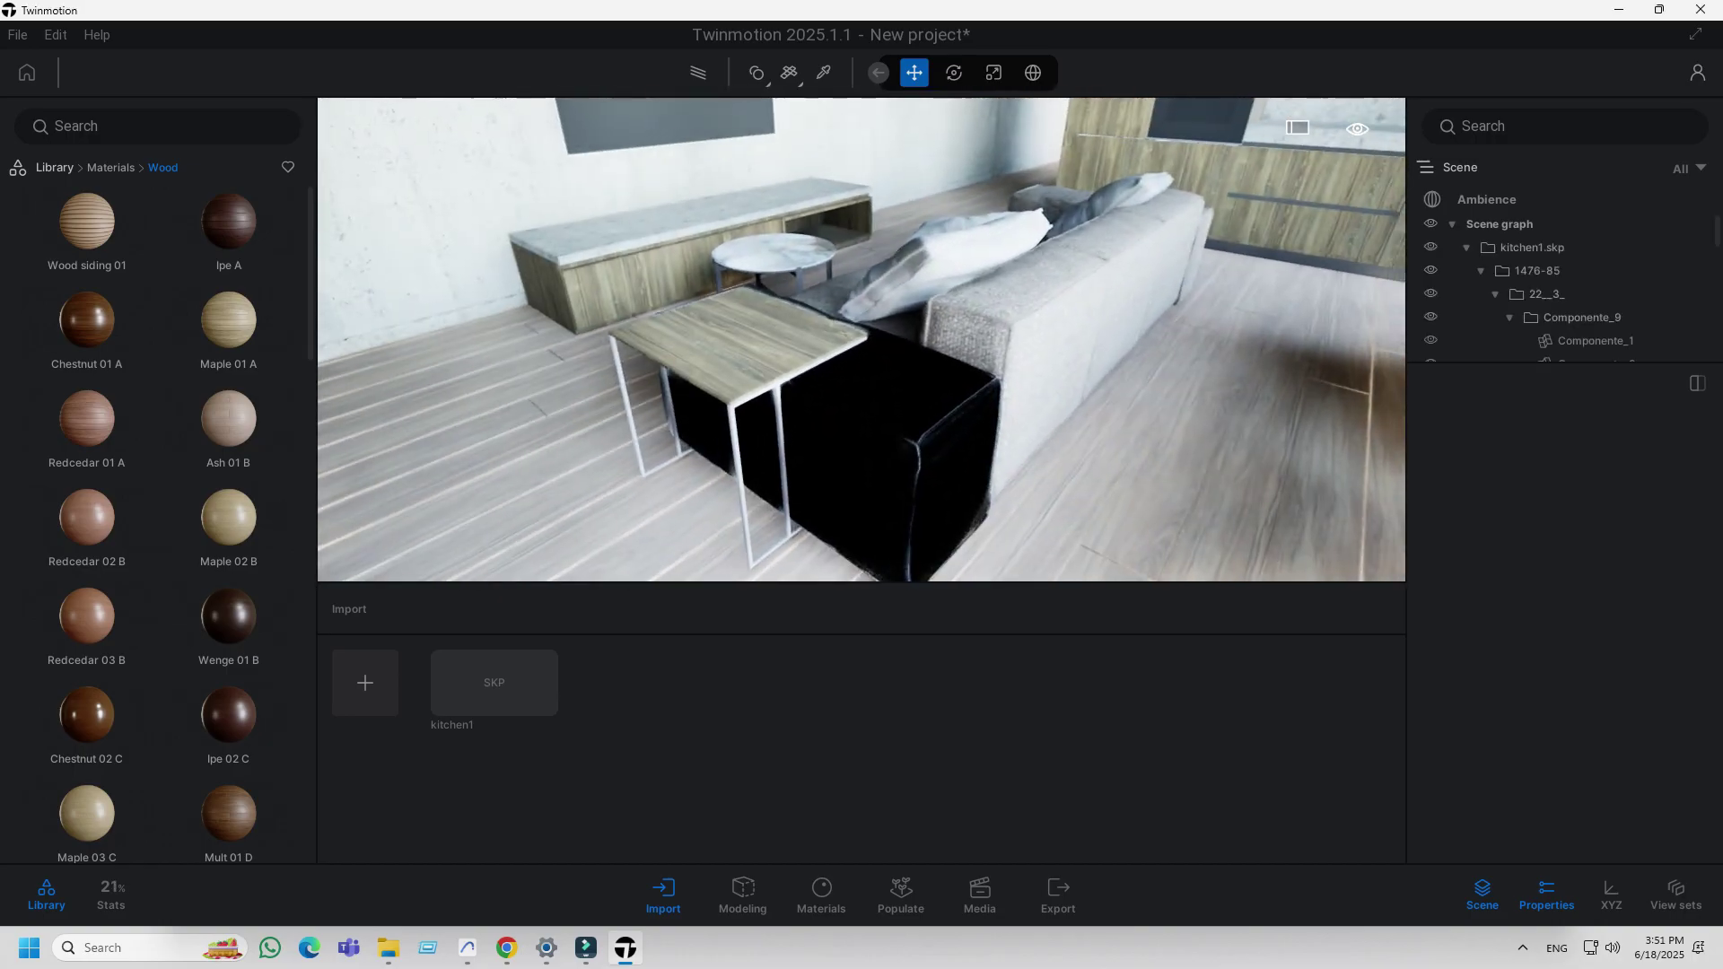
{"action": "left_click_drag", "start_coordinate": [888, 351], "coordinate": [936, 380]}
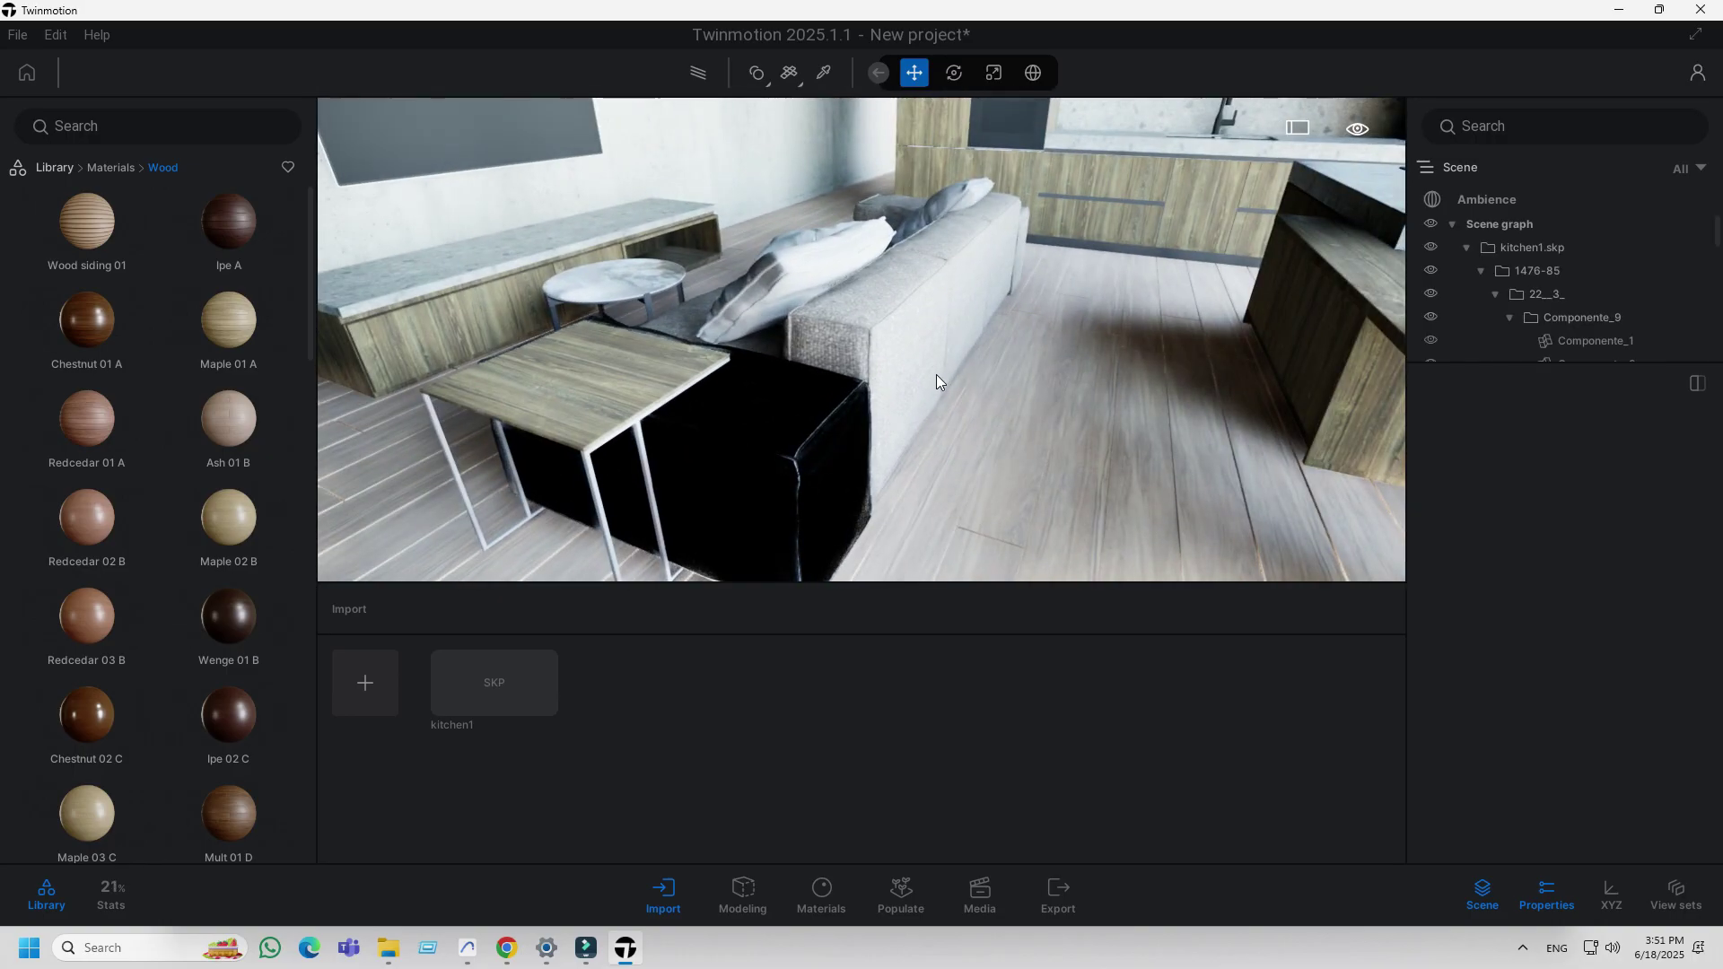
{"action": "left_click", "coordinate": [756, 444]}
{"action": "mouse_move", "coordinate": [757, 439]}
{"action": "left_mouse_down"}
{"action": "mouse_move", "coordinate": [863, 351]}
{"action": "mouse_move", "coordinate": [756, 440]}
{"action": "left_mouse_up"}
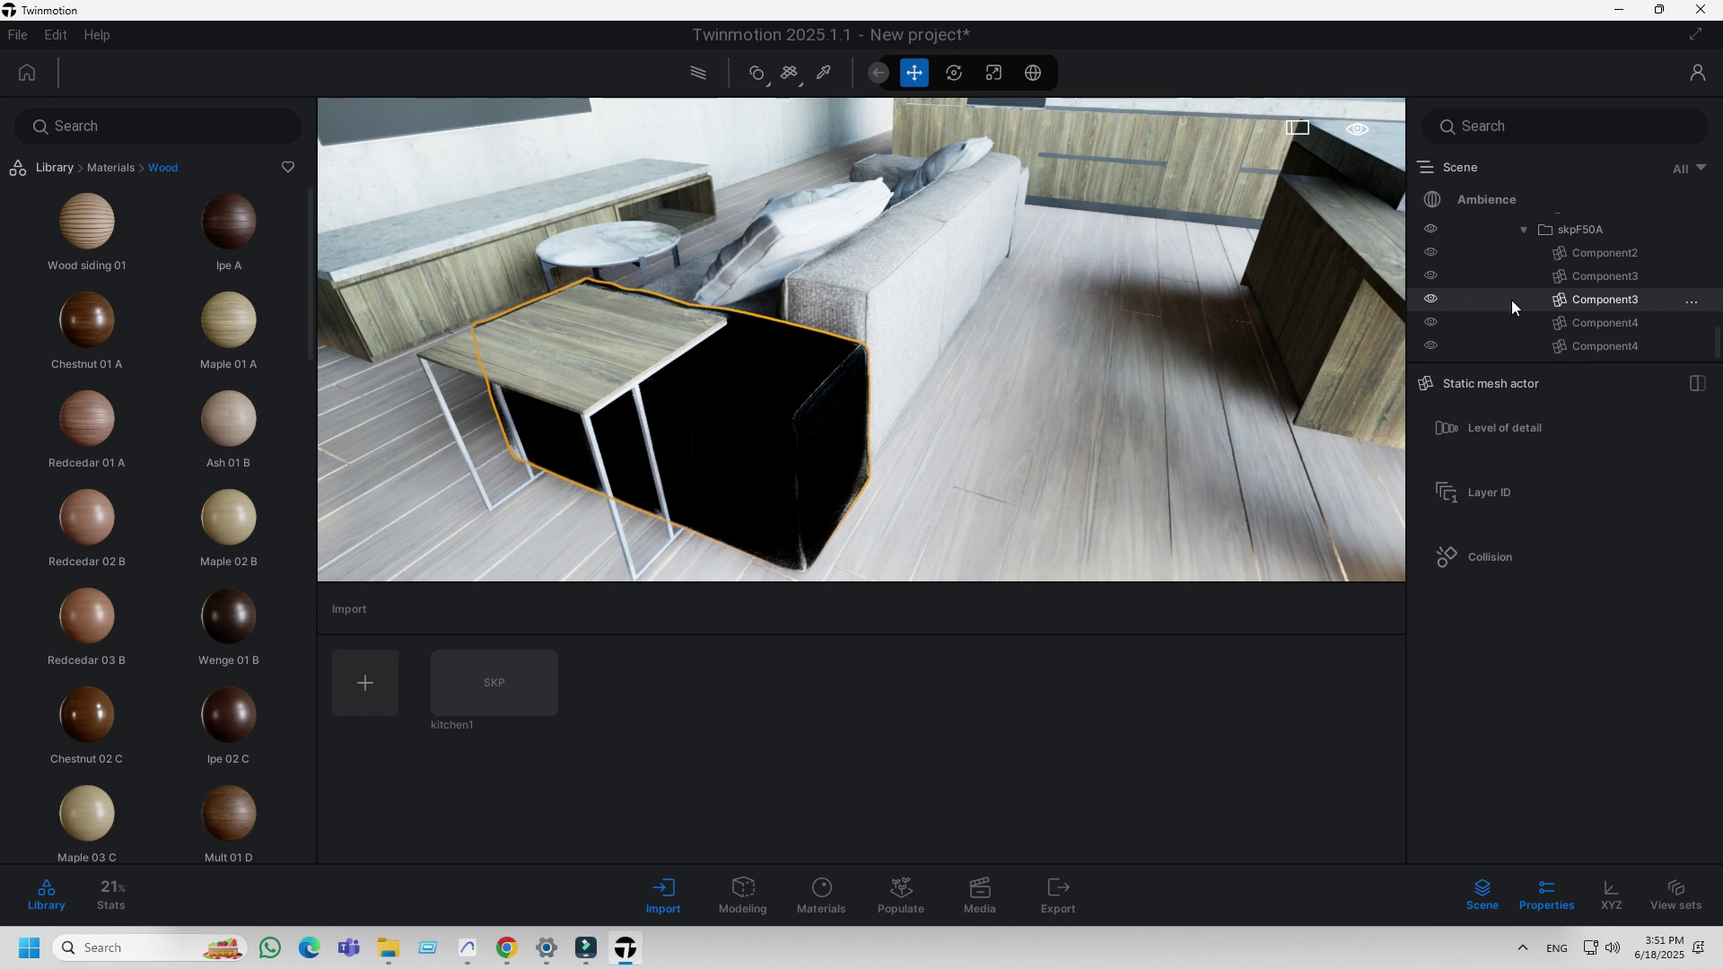
{"action": "left_click", "coordinate": [1431, 299]}
{"action": "left_click_drag", "start_coordinate": [1126, 398], "coordinate": [1144, 404]}
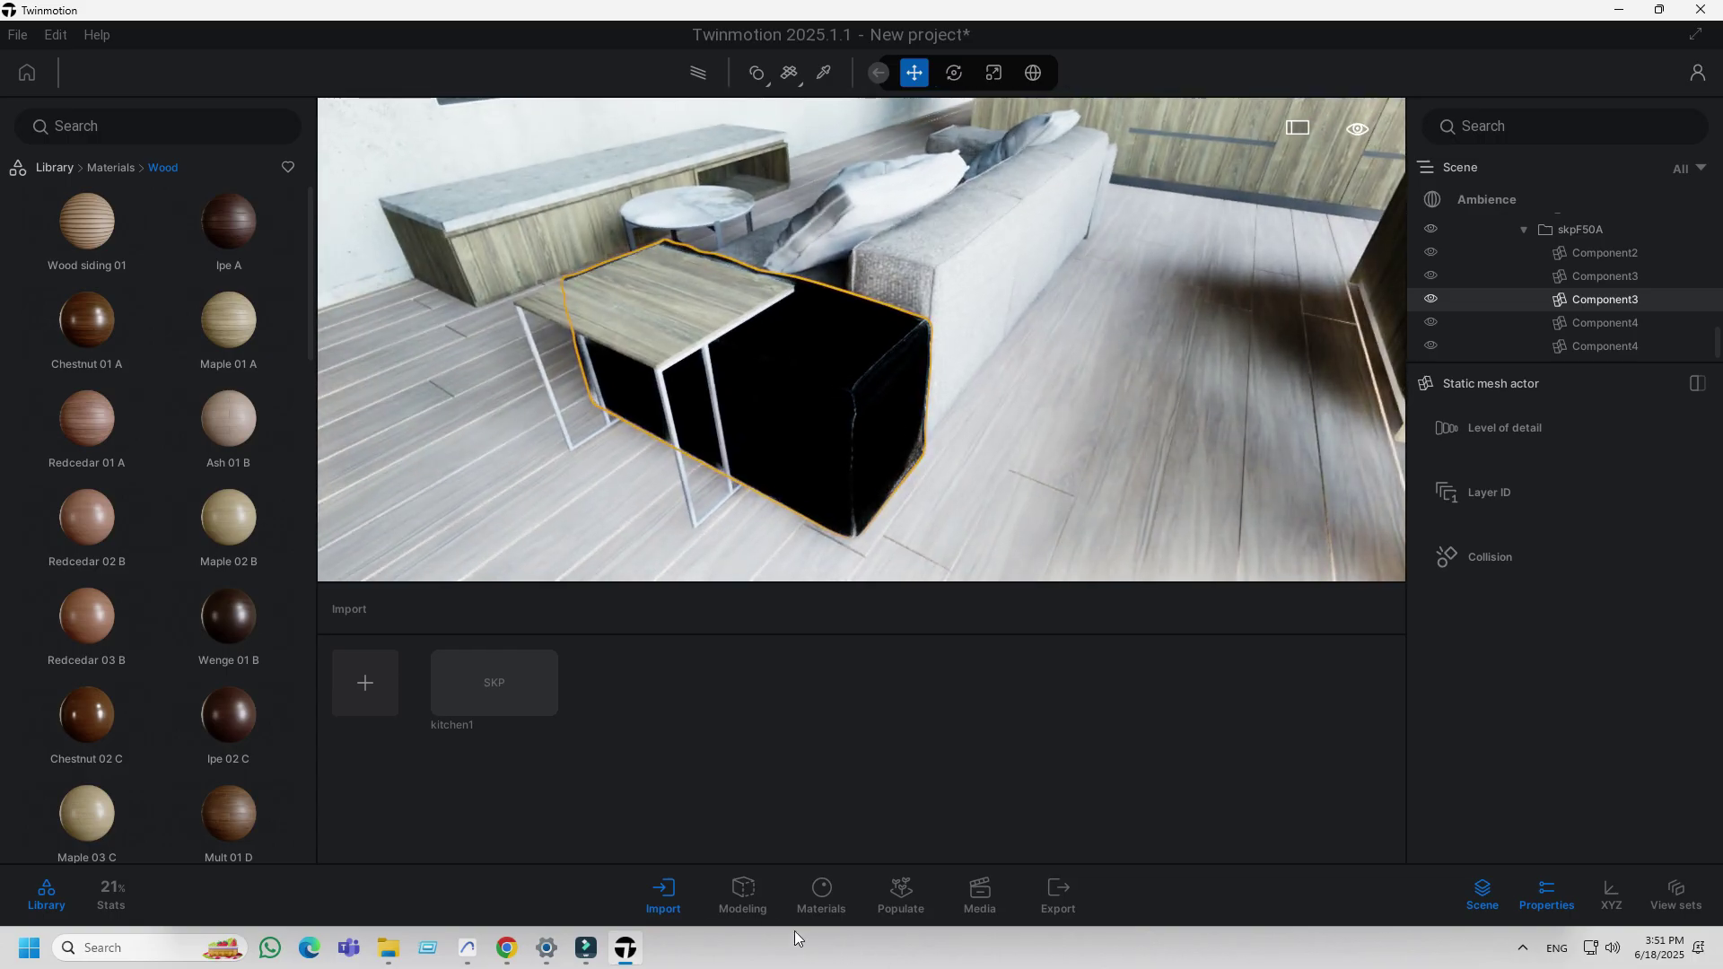
{"action": "left_click", "coordinate": [745, 897]}
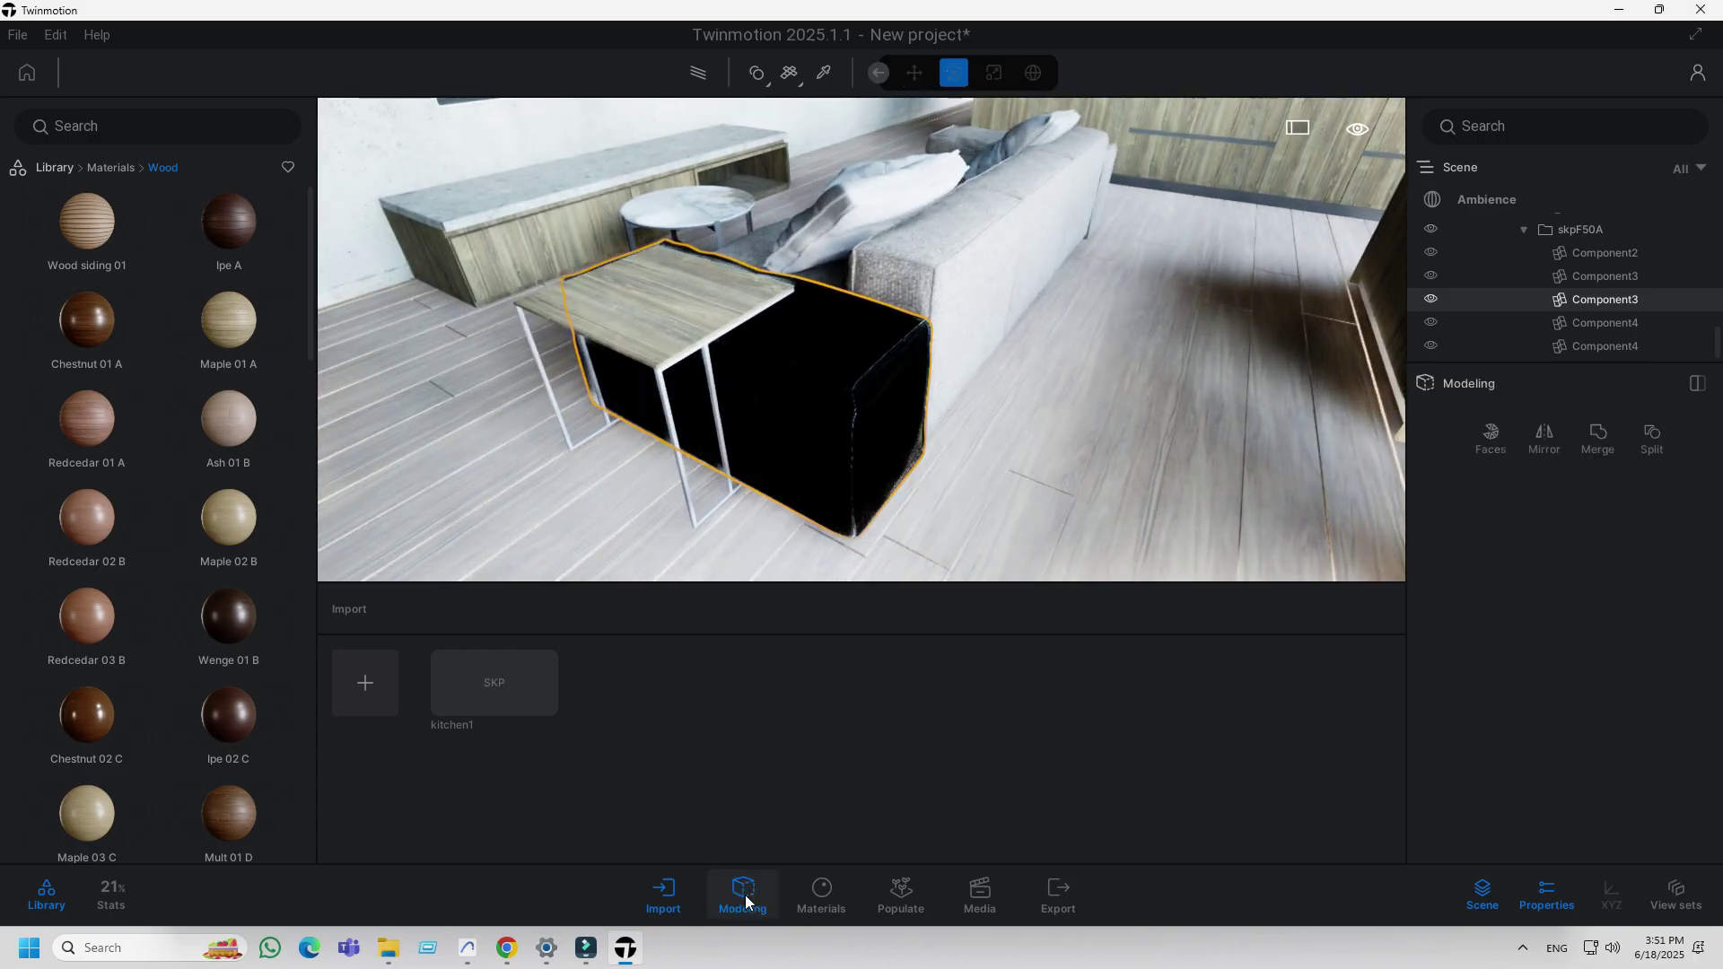
Apply Auto fix normals from Modeling > Faces to the black sofa end section
{"action": "left_click", "coordinate": [1492, 443]}
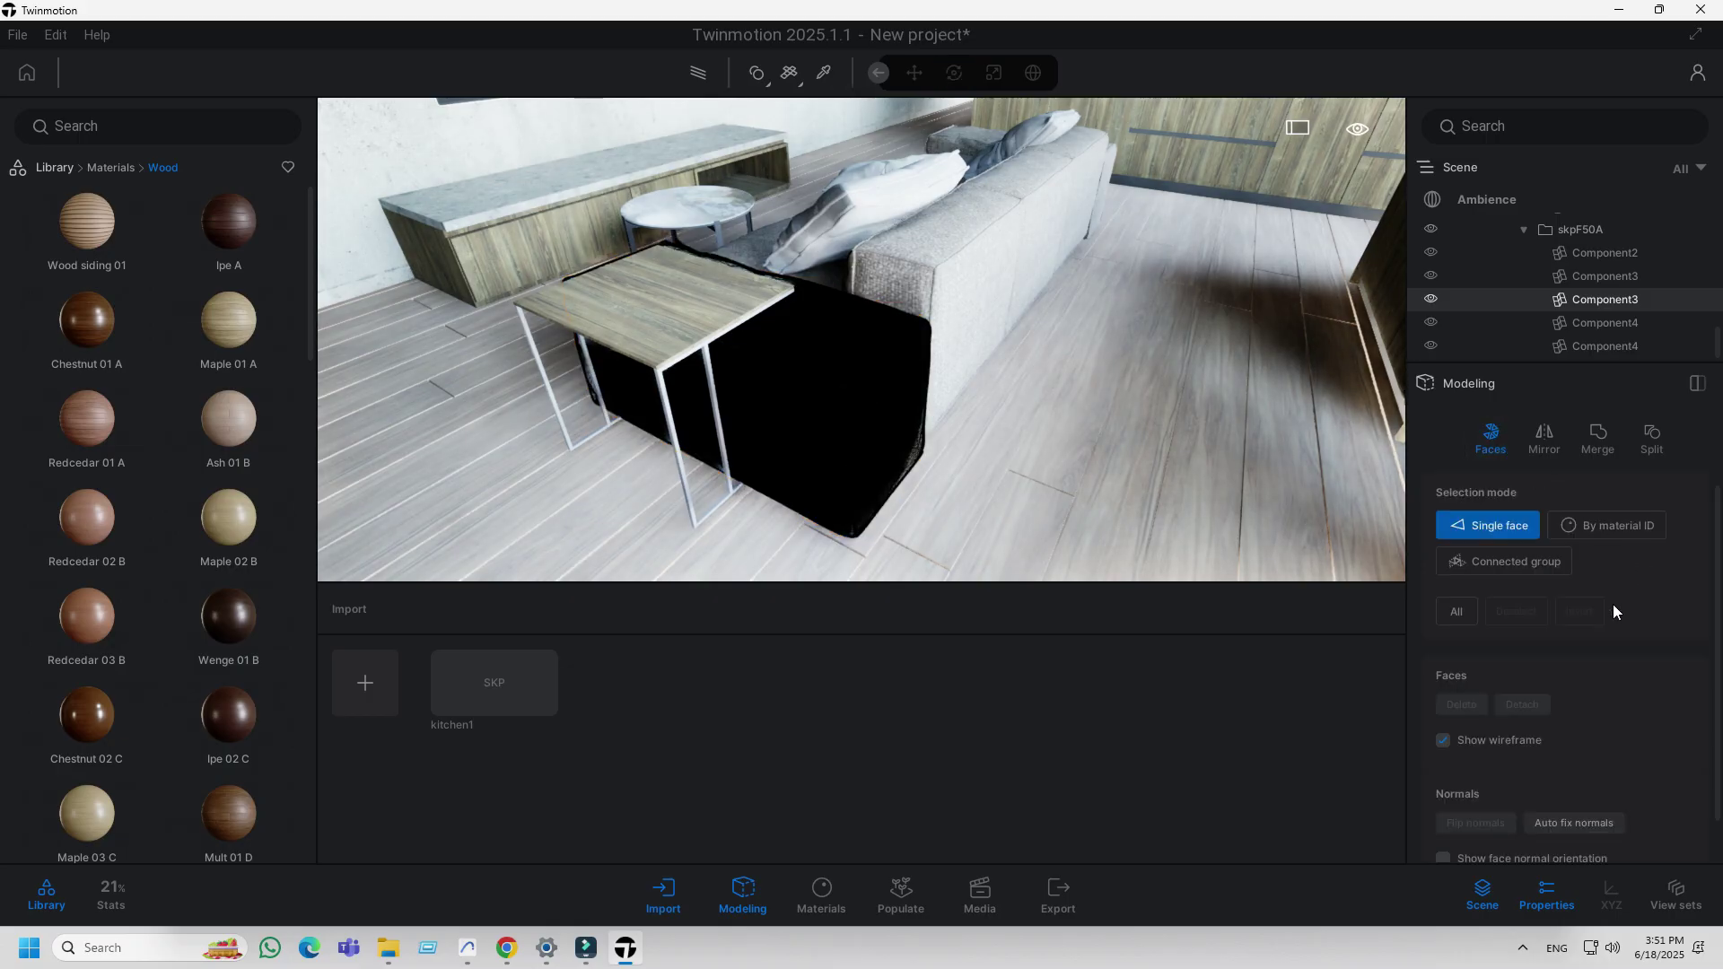
{"action": "scroll", "coordinate": [1614, 610], "scroll_direction": "down", "scroll_amount": 1}
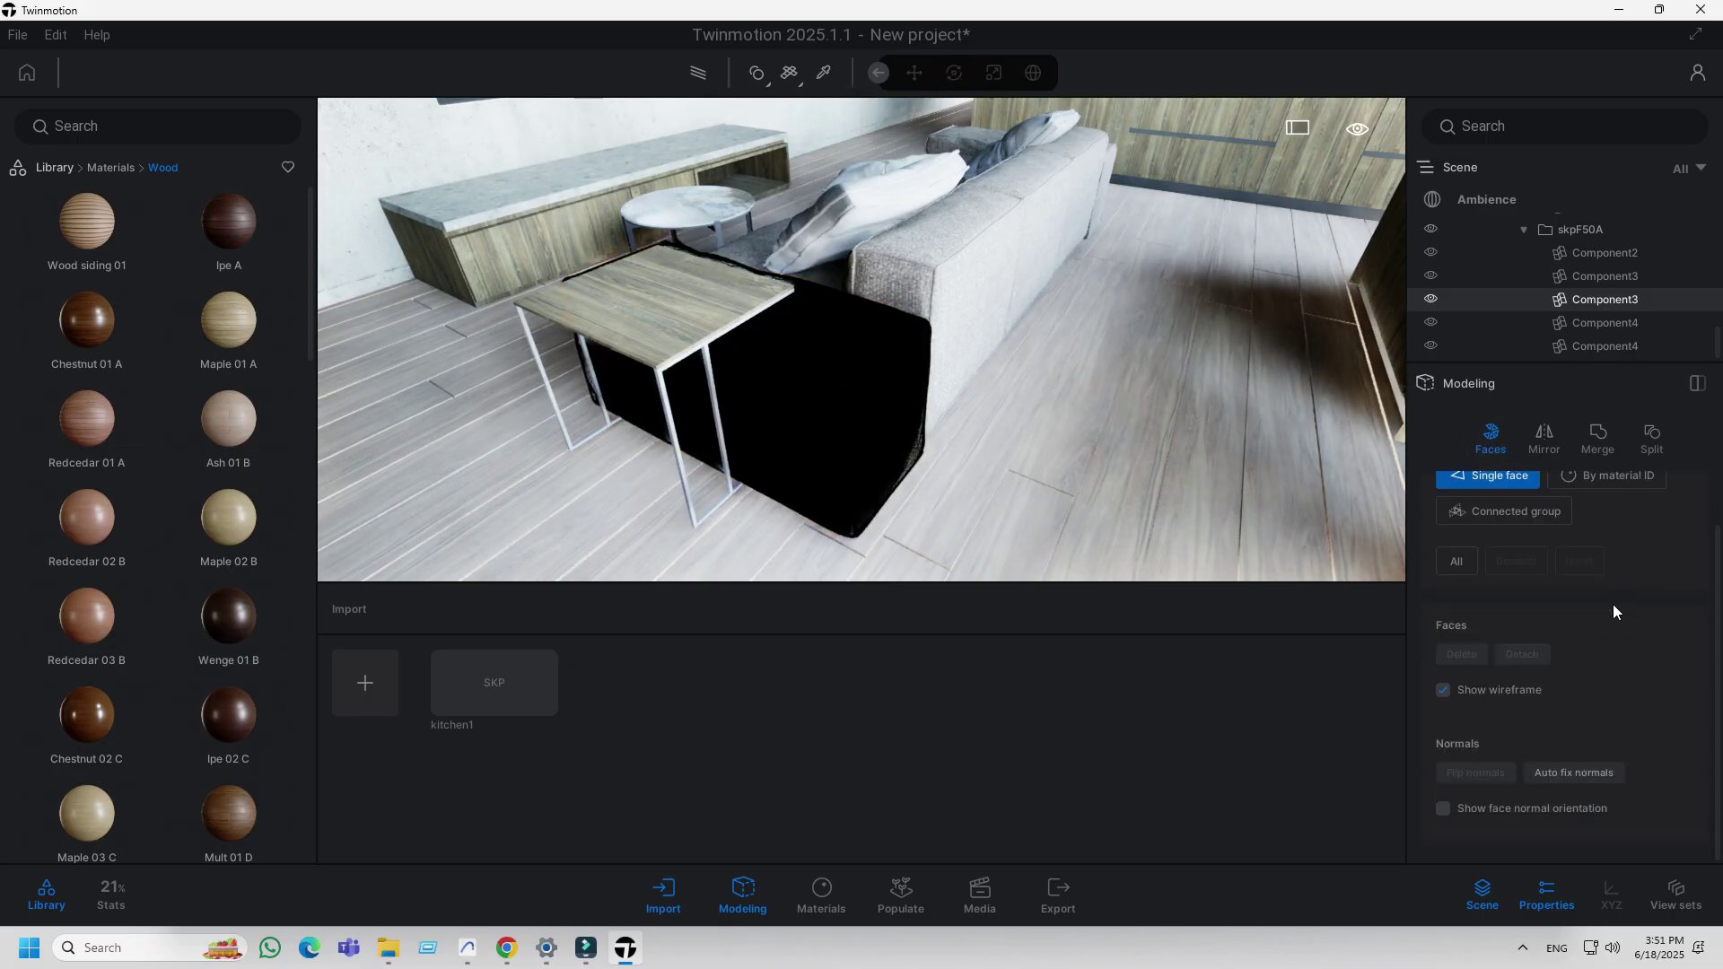
{"action": "left_click", "coordinate": [1576, 772]}
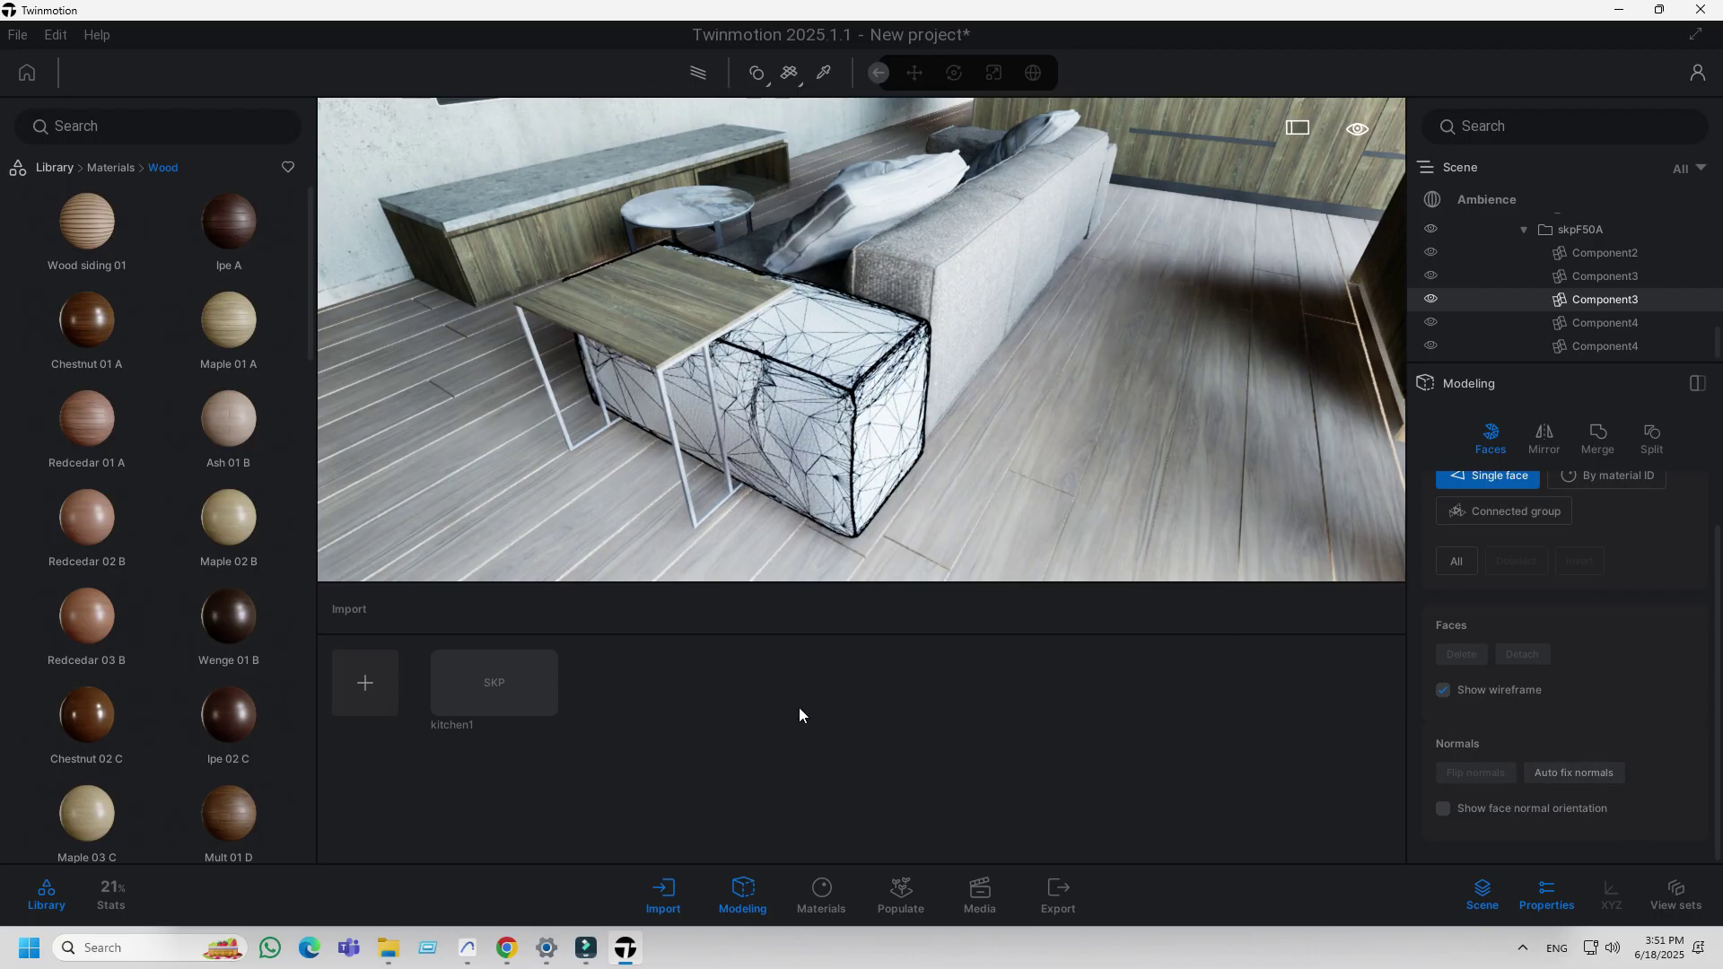
{"action": "left_click", "coordinate": [745, 899]}
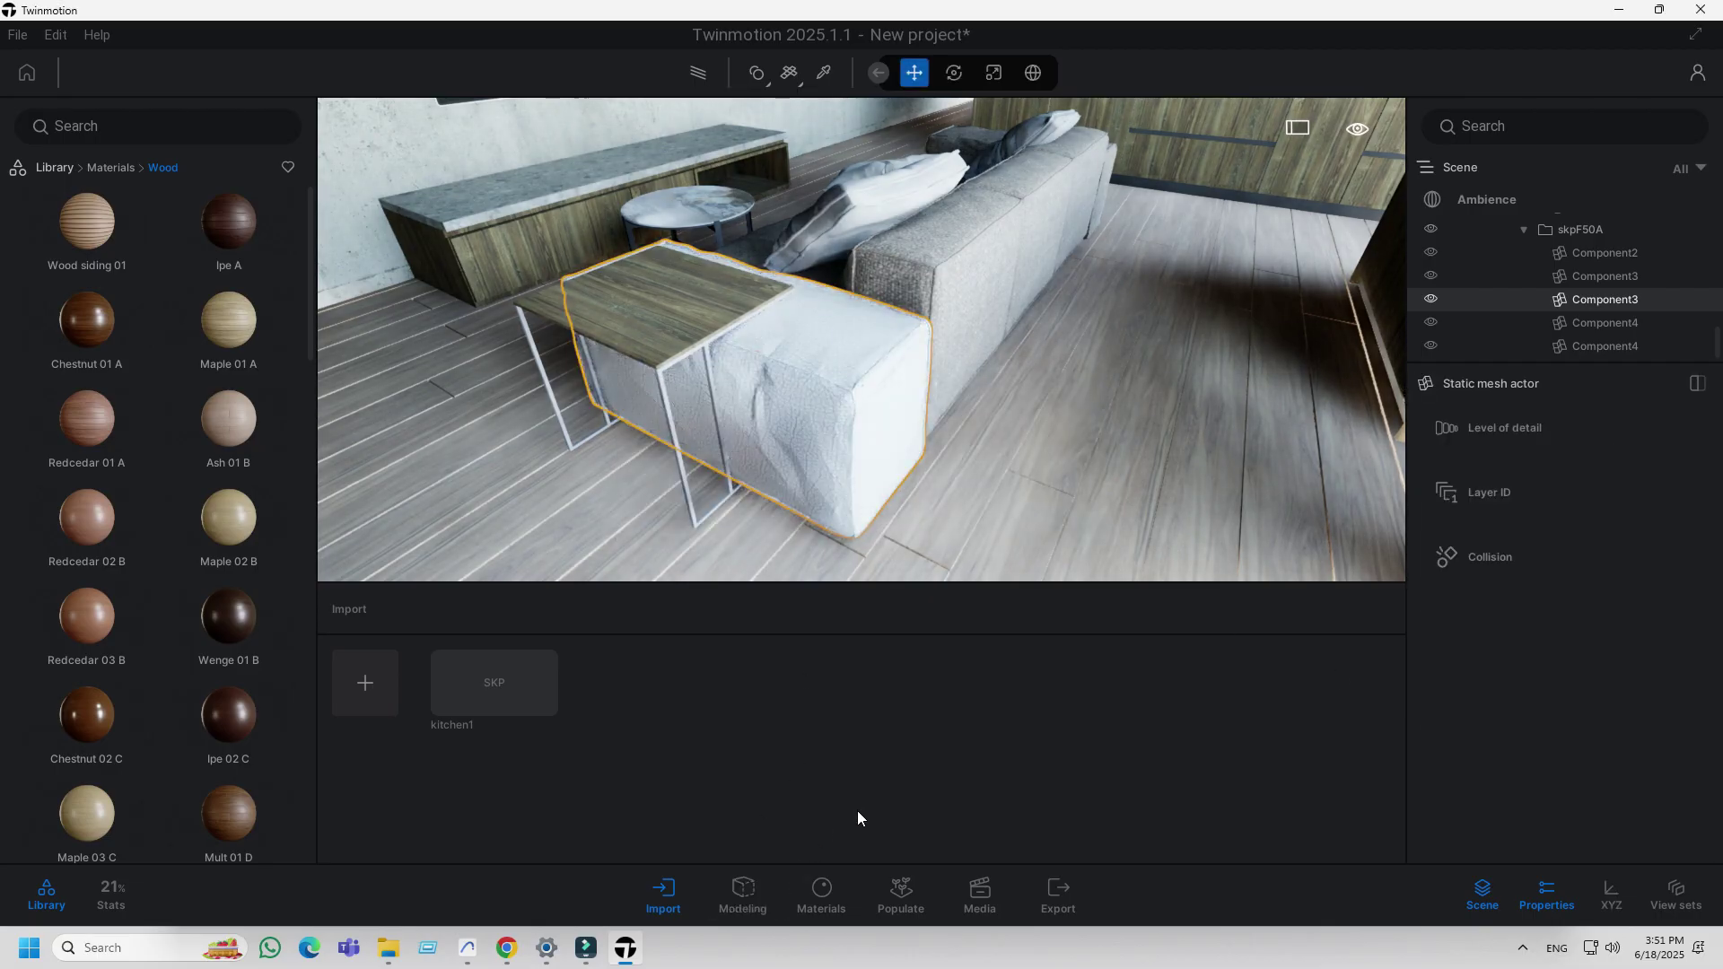
Briefly check the sofa in path tracer, then eyedrop its _Color_A01_ material
{"action": "right_click_drag", "start_coordinate": [944, 416], "coordinate": [996, 405]}
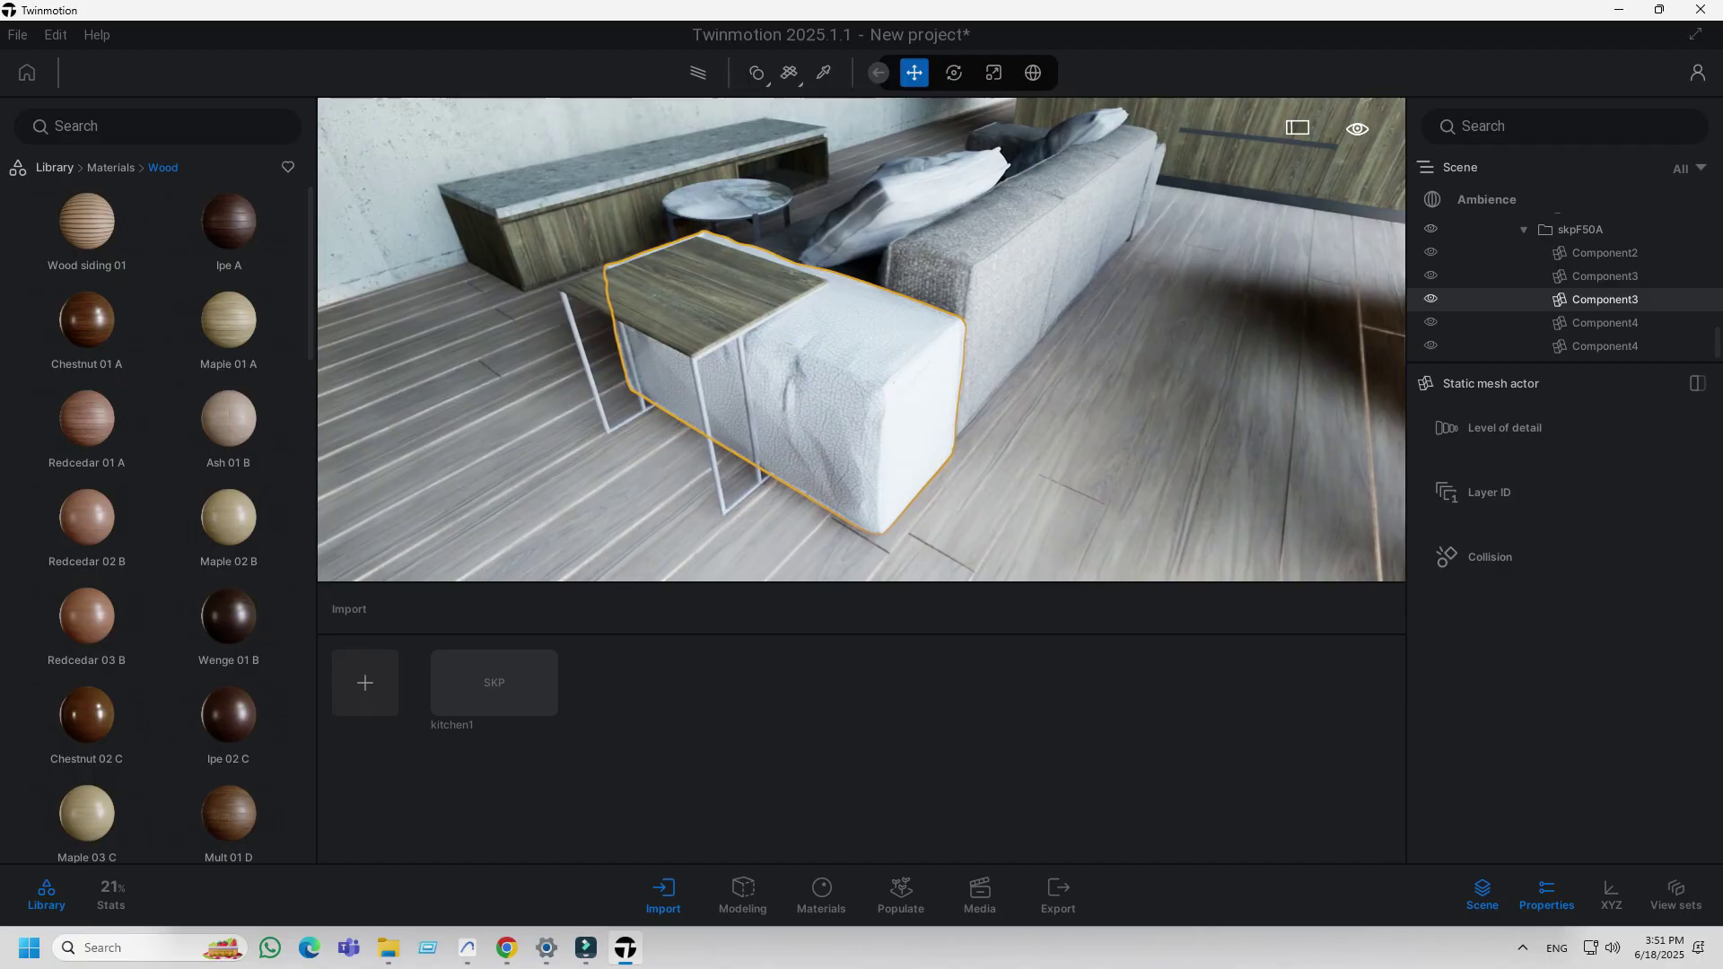
{"action": "left_click", "coordinate": [696, 76]}
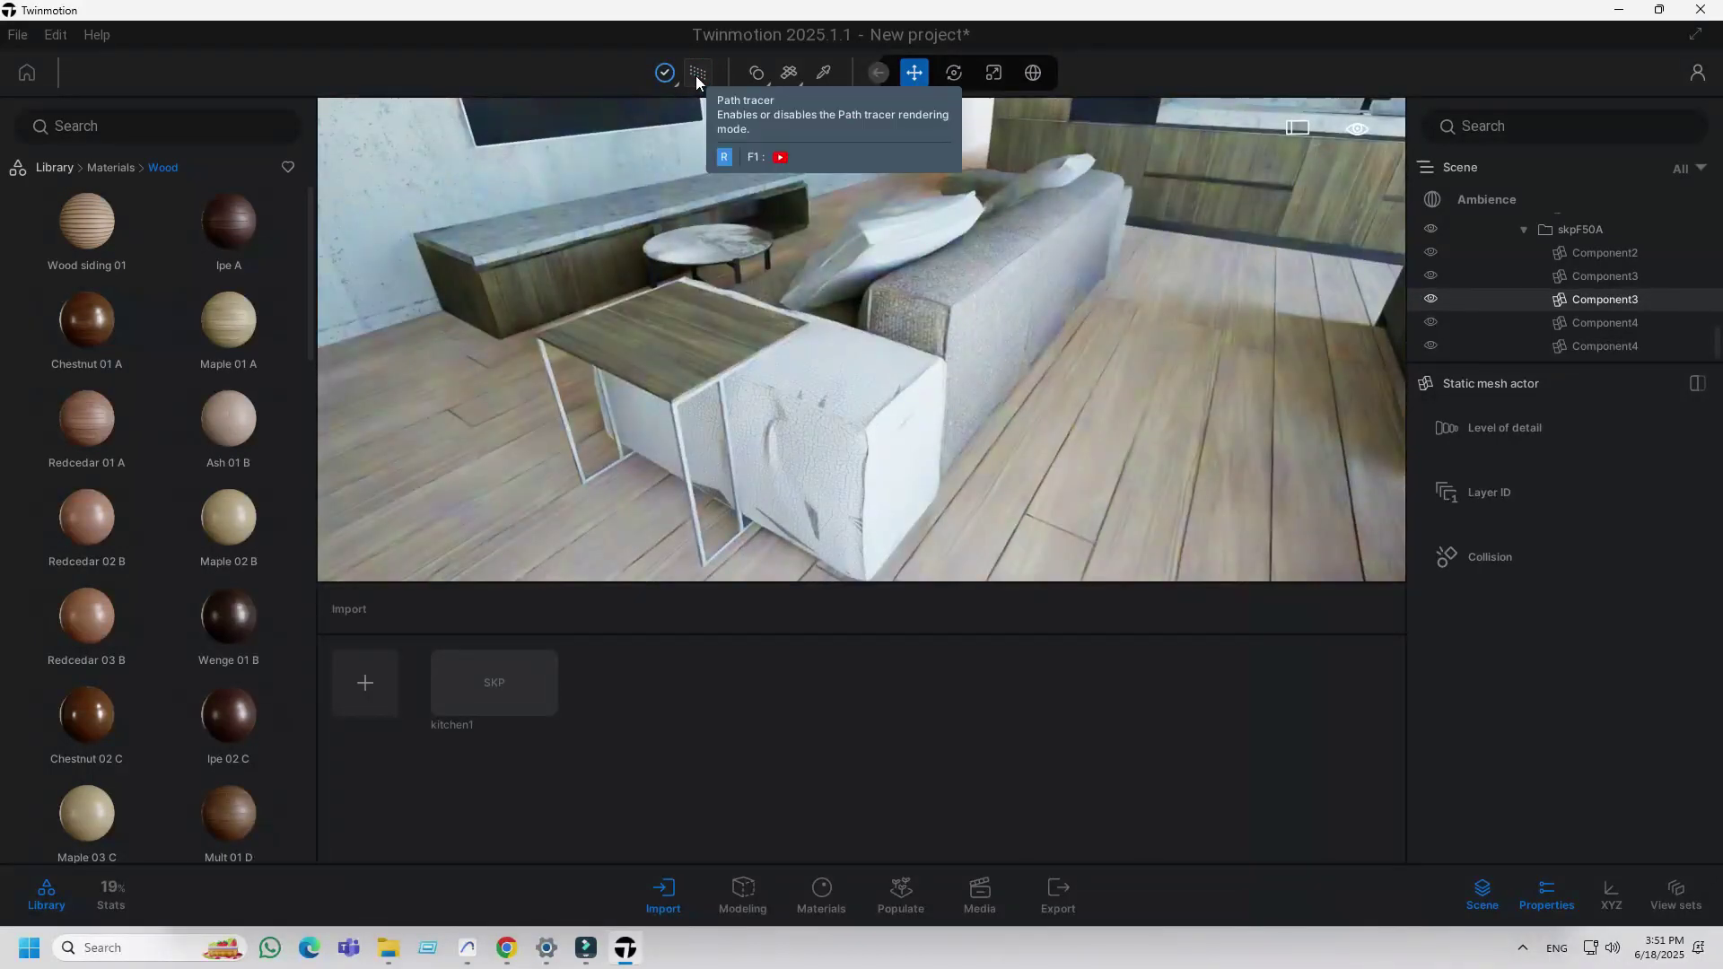
{"action": "left_click", "coordinate": [697, 75]}
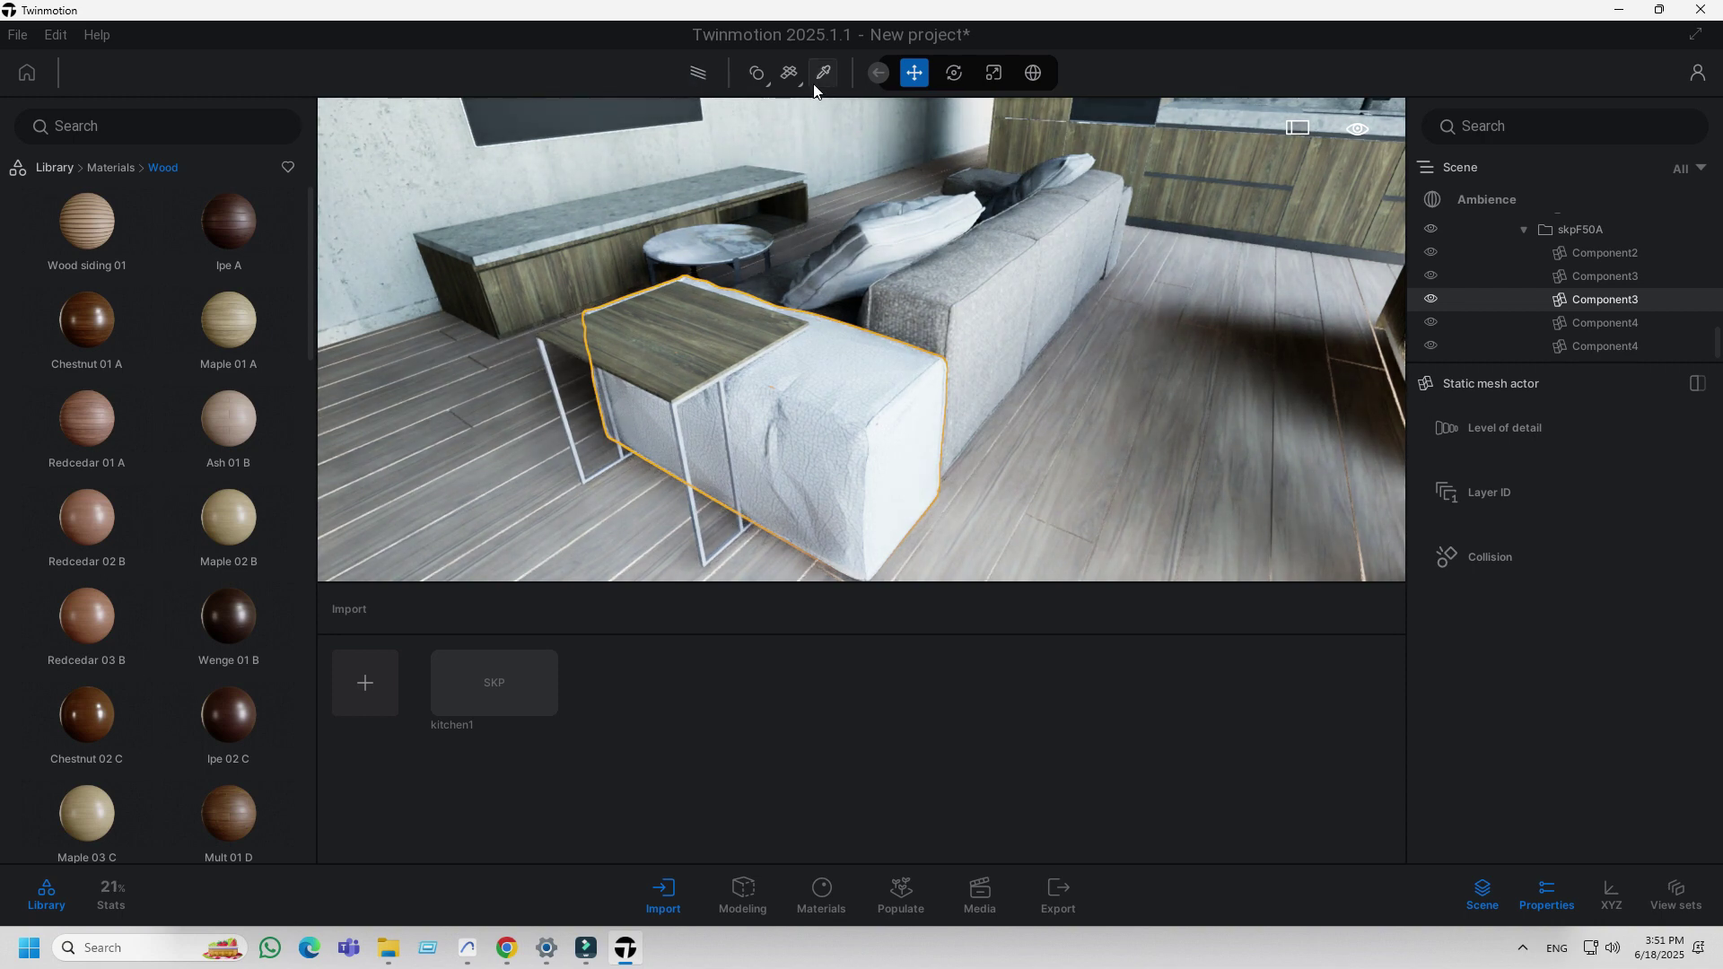
{"action": "left_click", "coordinate": [823, 79]}
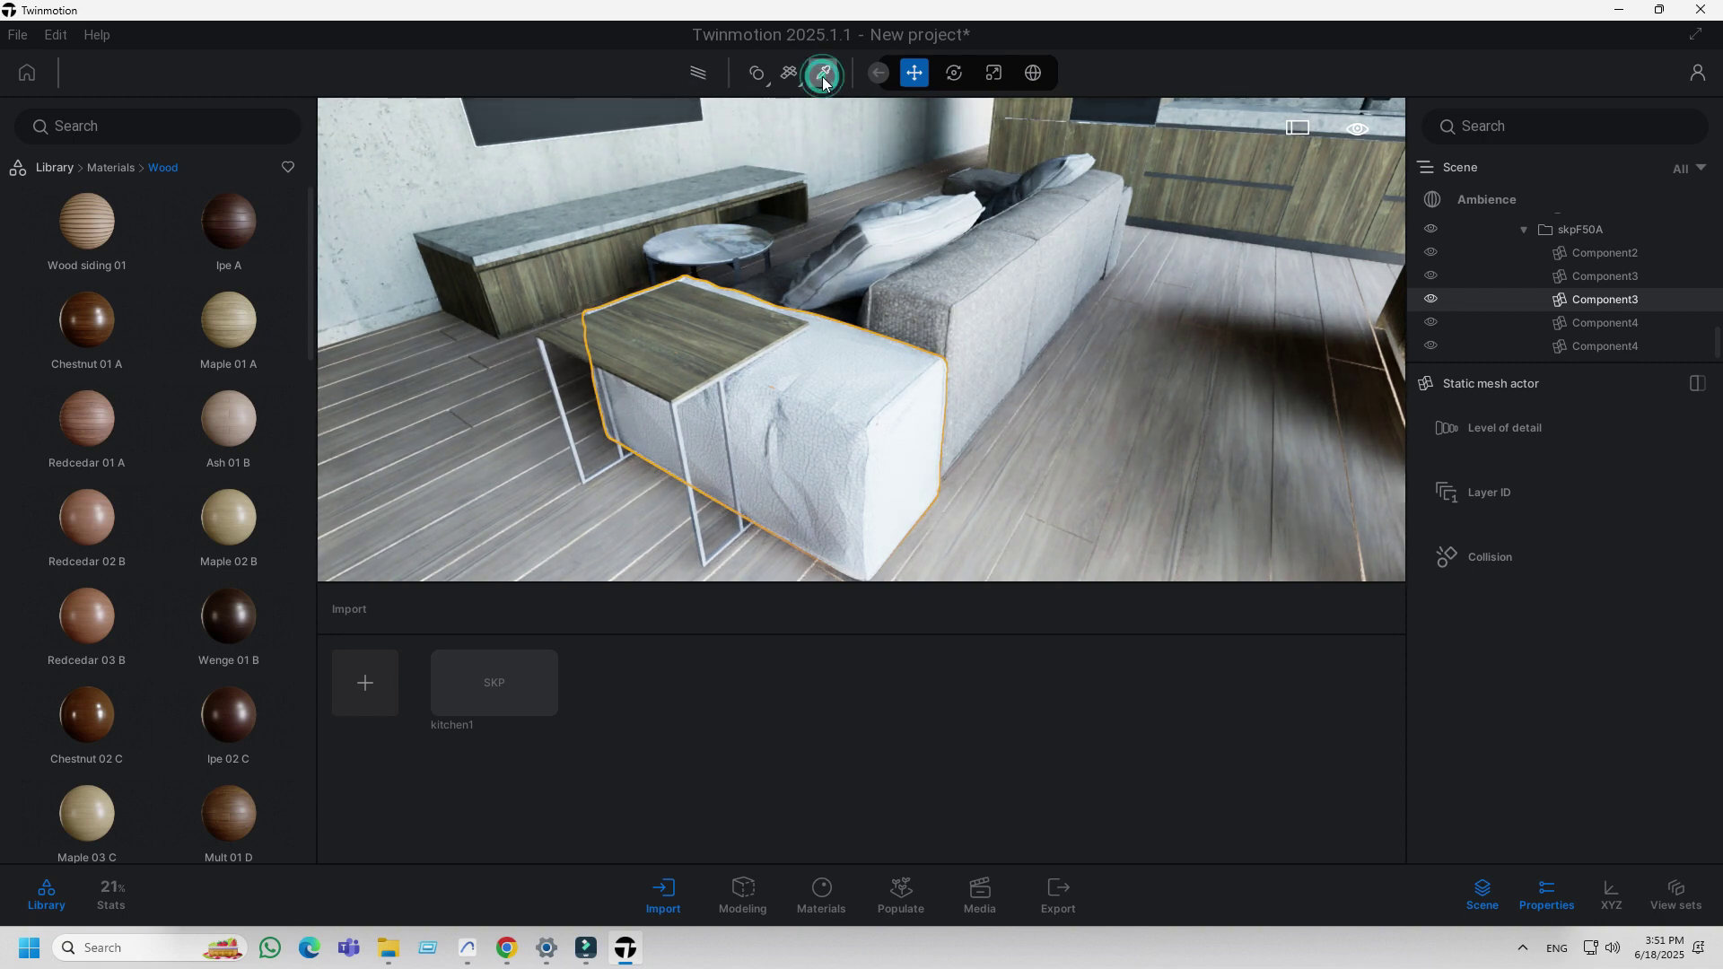
{"action": "left_click", "coordinate": [984, 259]}
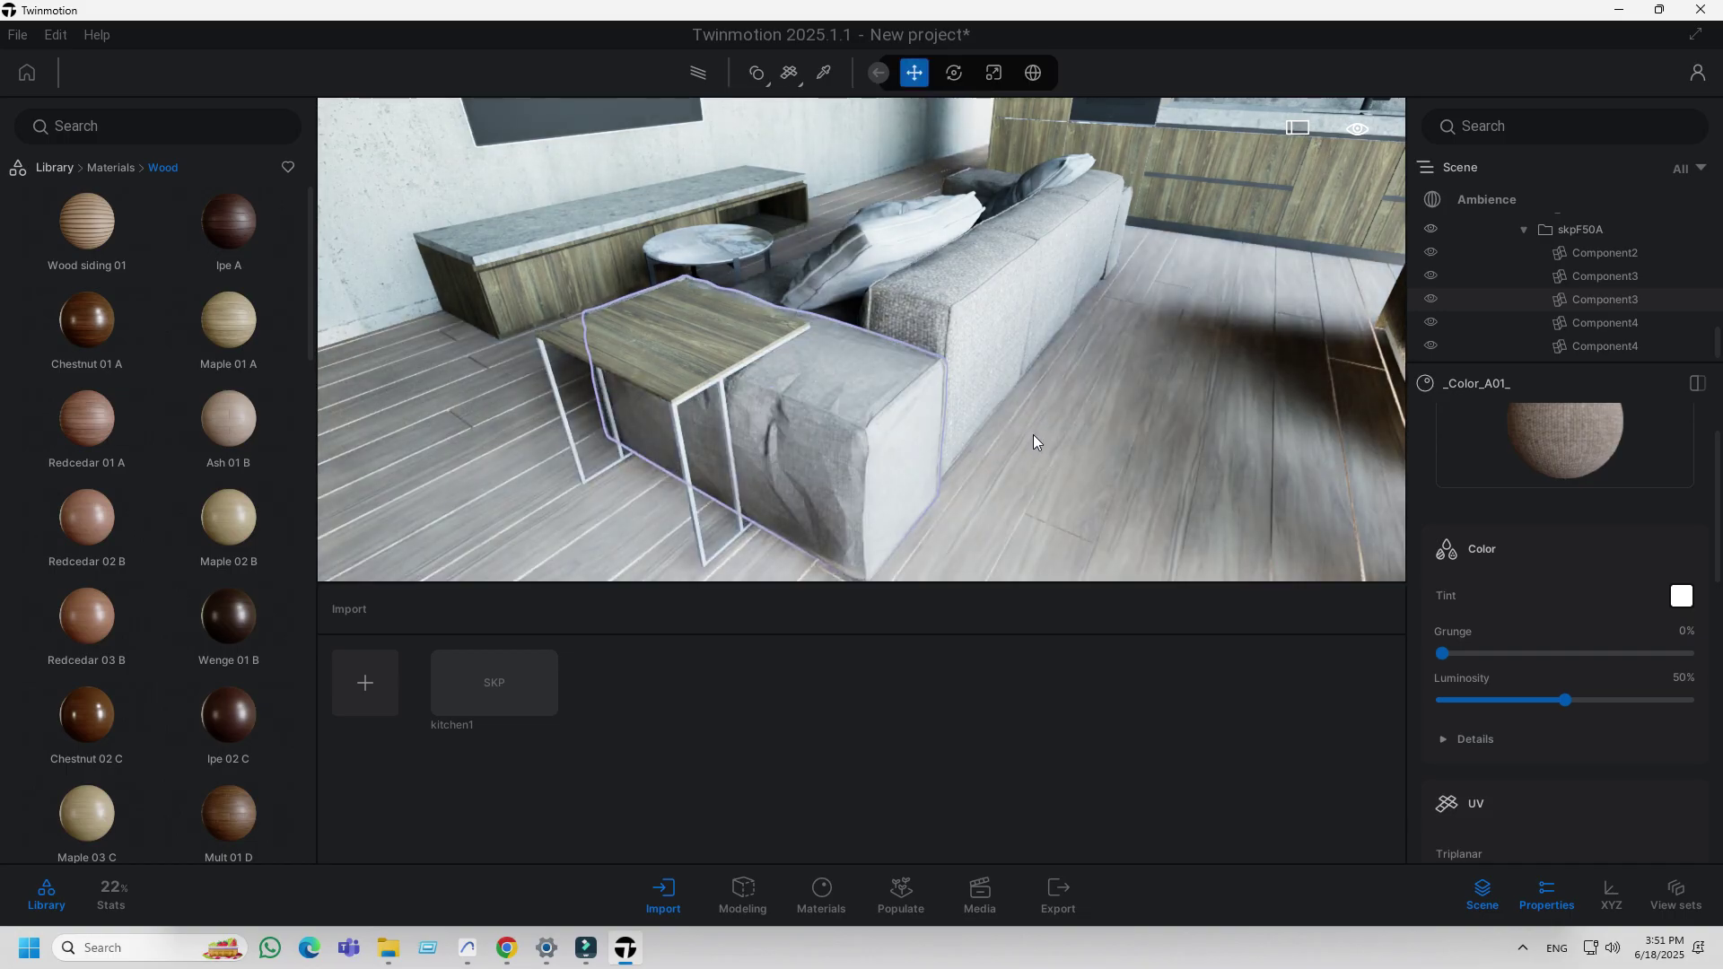
Set _Color_A01_ to World space triplanar mapping and preview it path-traced
{"action": "left_click_drag", "start_coordinate": [1032, 435], "coordinate": [1614, 655]}
{"action": "scroll", "coordinate": [1614, 654], "scroll_direction": "up", "scroll_amount": 1}
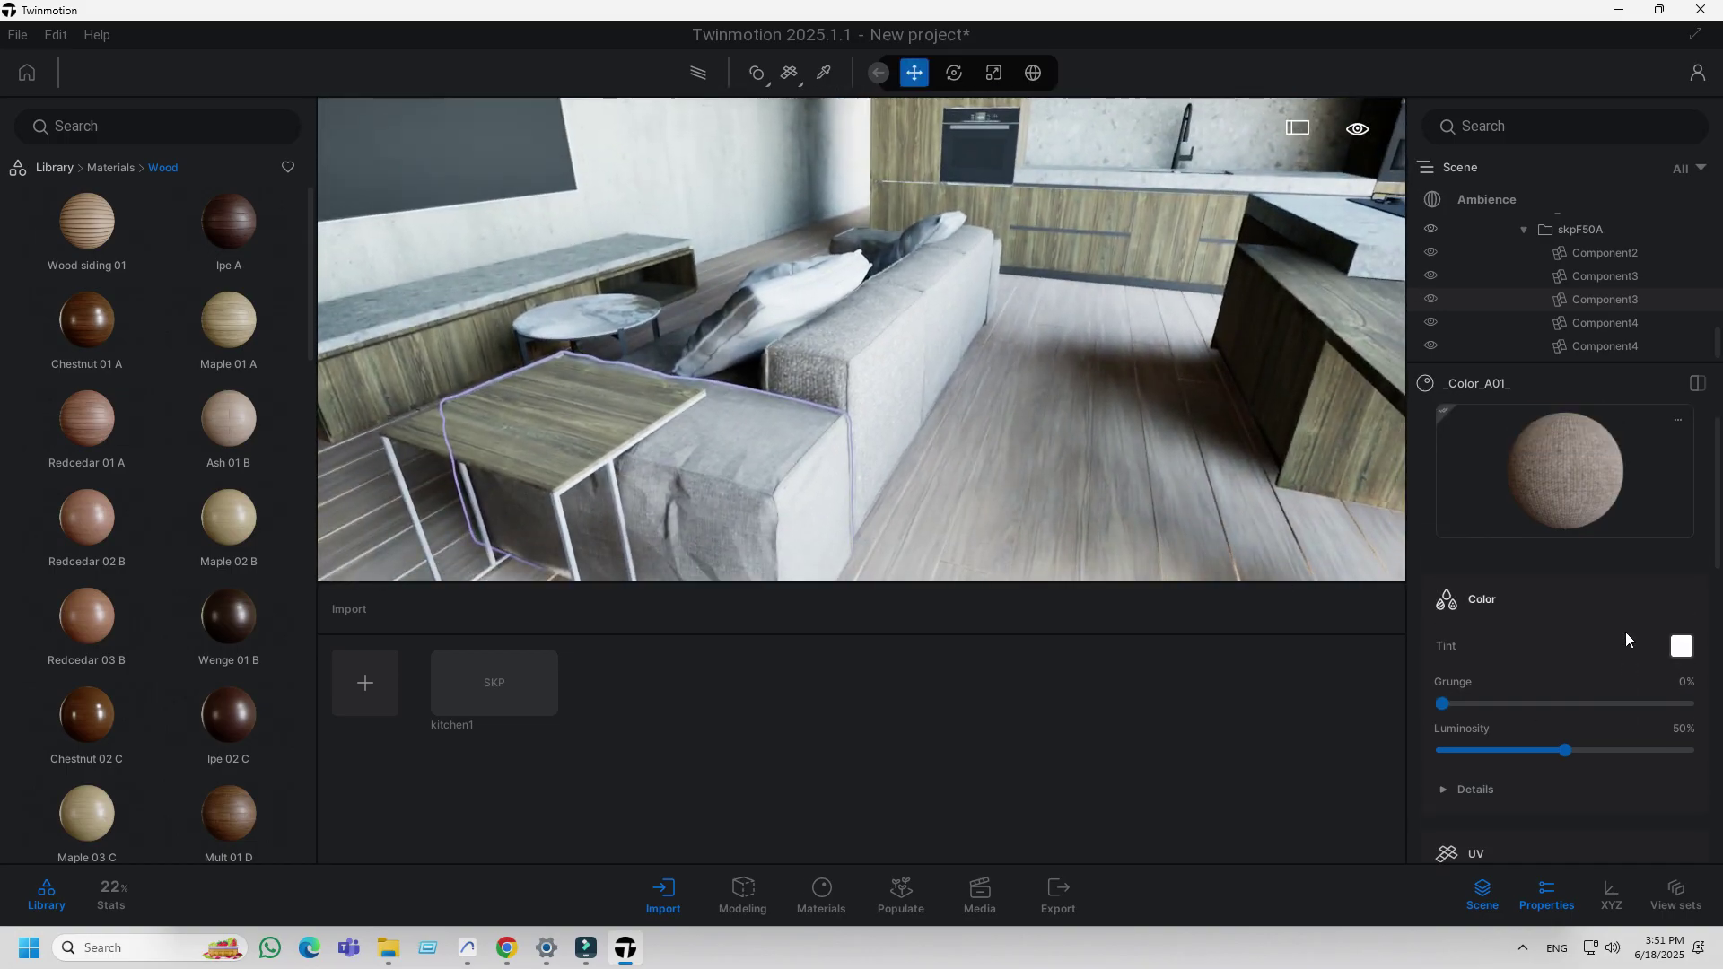
{"action": "scroll", "coordinate": [1625, 632], "scroll_direction": "down", "scroll_amount": 2}
{"action": "scroll", "coordinate": [1621, 636], "scroll_direction": "down", "scroll_amount": 2}
{"action": "left_click", "coordinate": [1523, 764]}
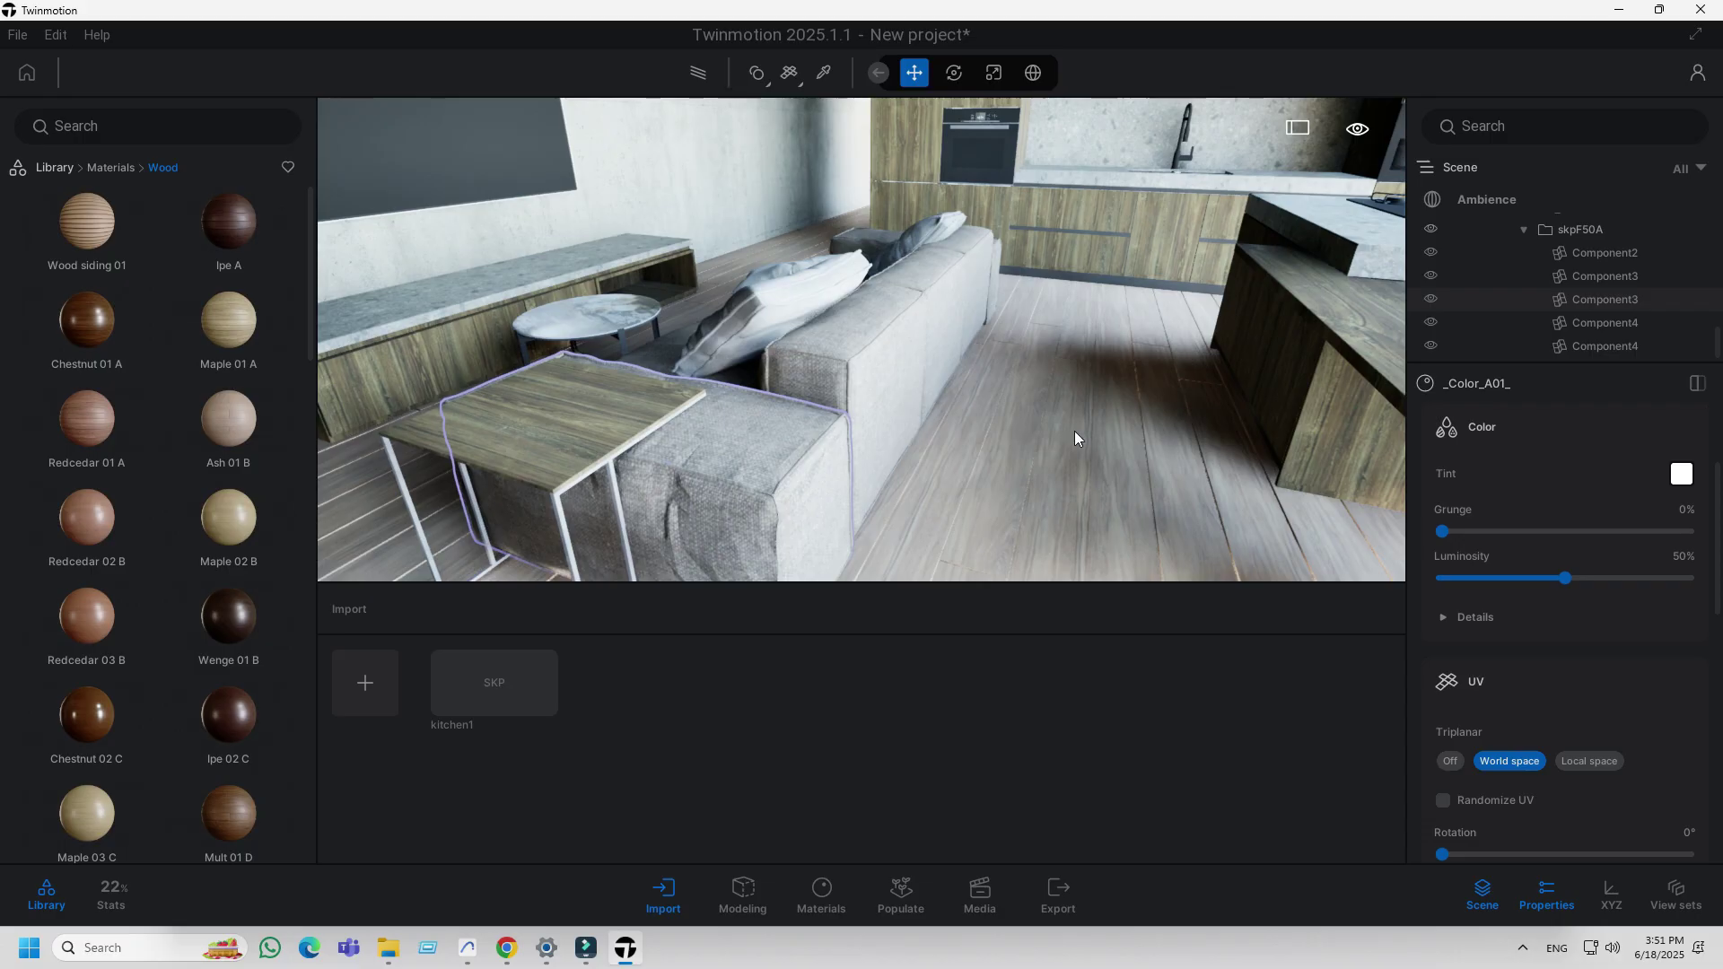
{"action": "scroll", "coordinate": [1050, 433], "scroll_direction": "up", "scroll_amount": 5}
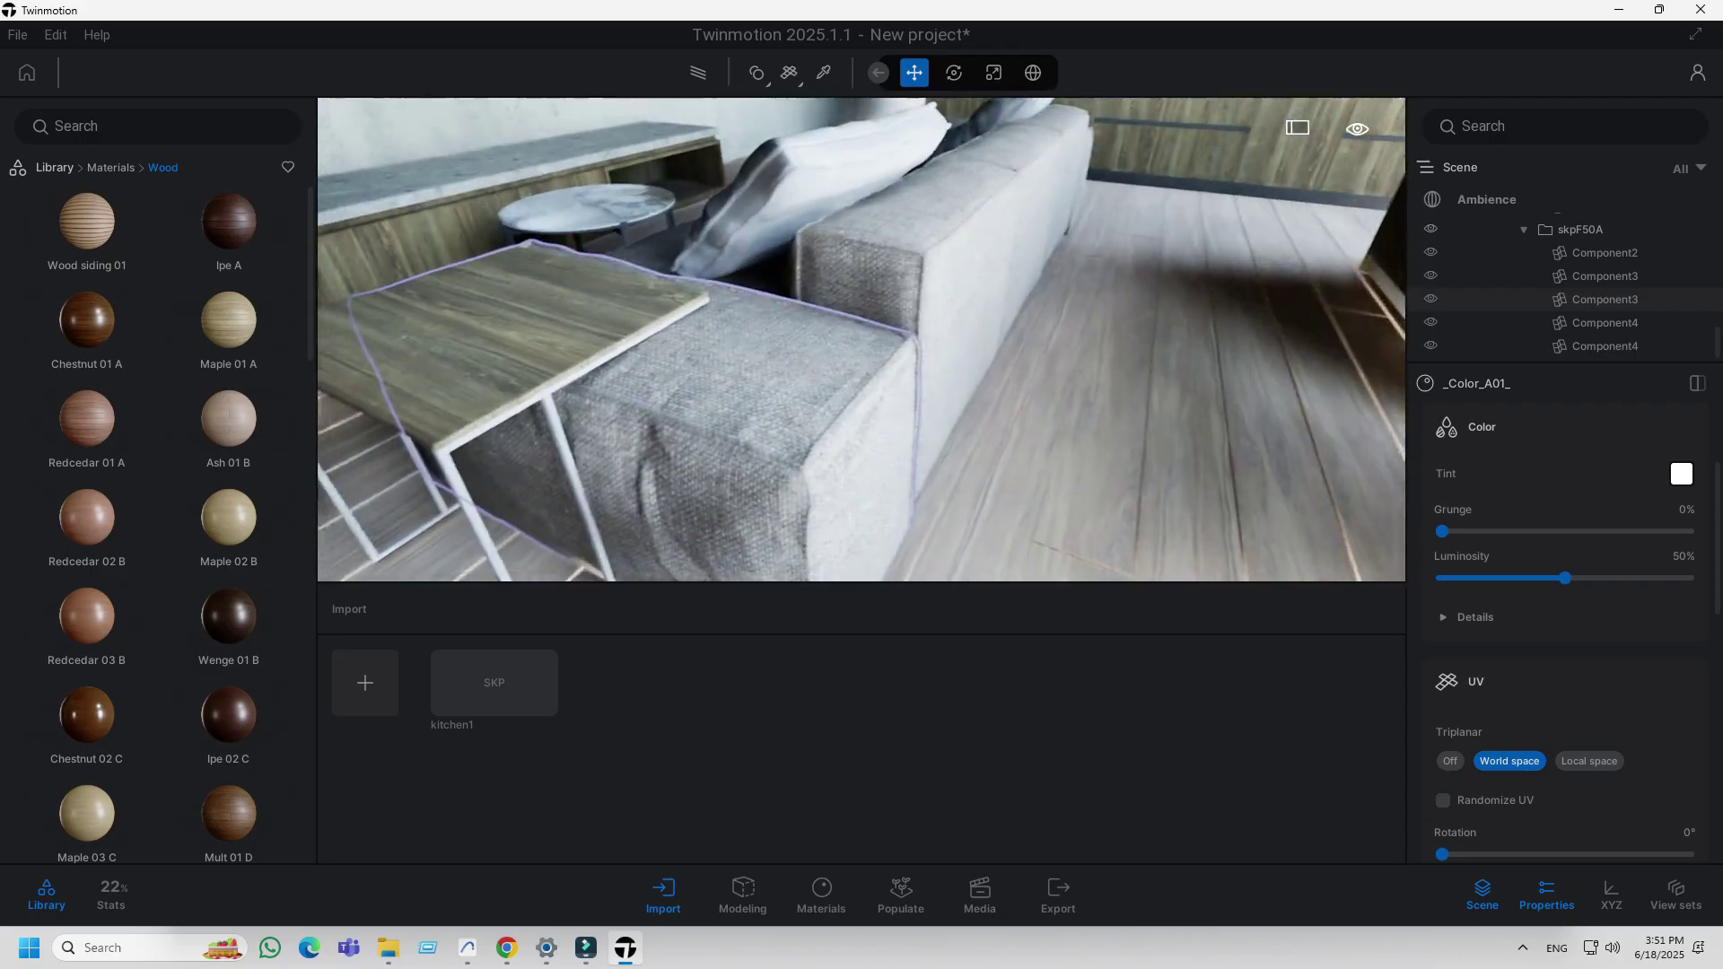
{"action": "left_click_drag", "start_coordinate": [915, 413], "coordinate": [714, 159]}
{"action": "left_click", "coordinate": [699, 74]}
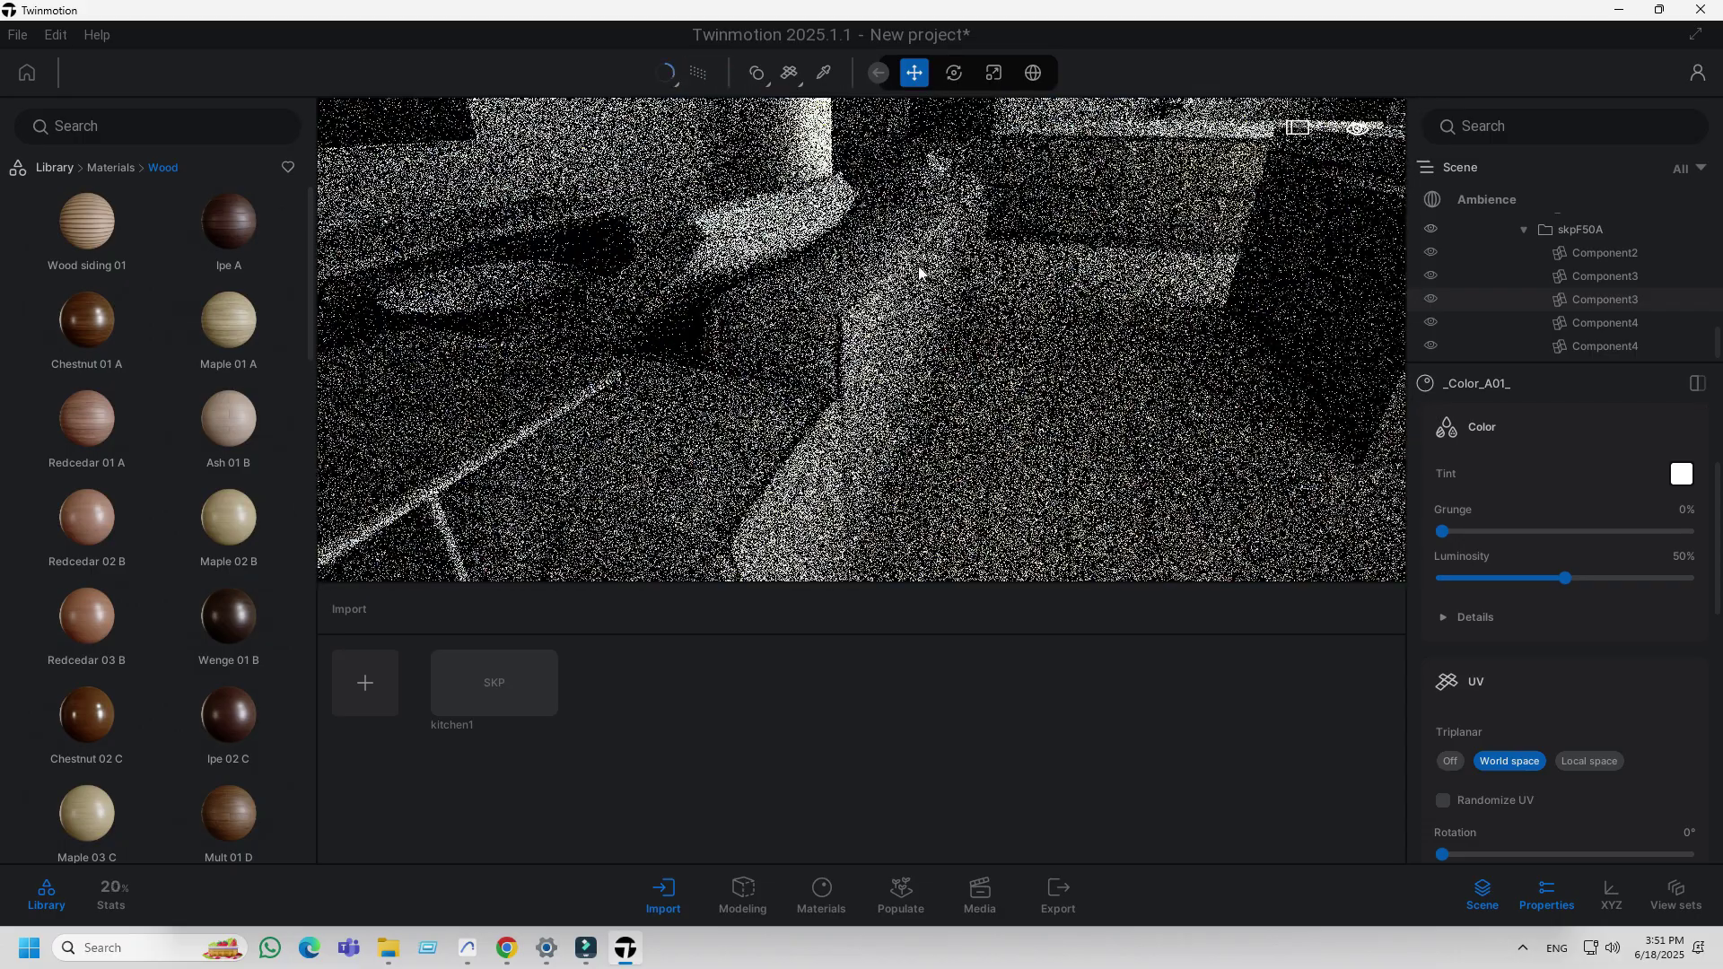
{"action": "left_click_drag", "start_coordinate": [862, 404], "coordinate": [952, 279]}
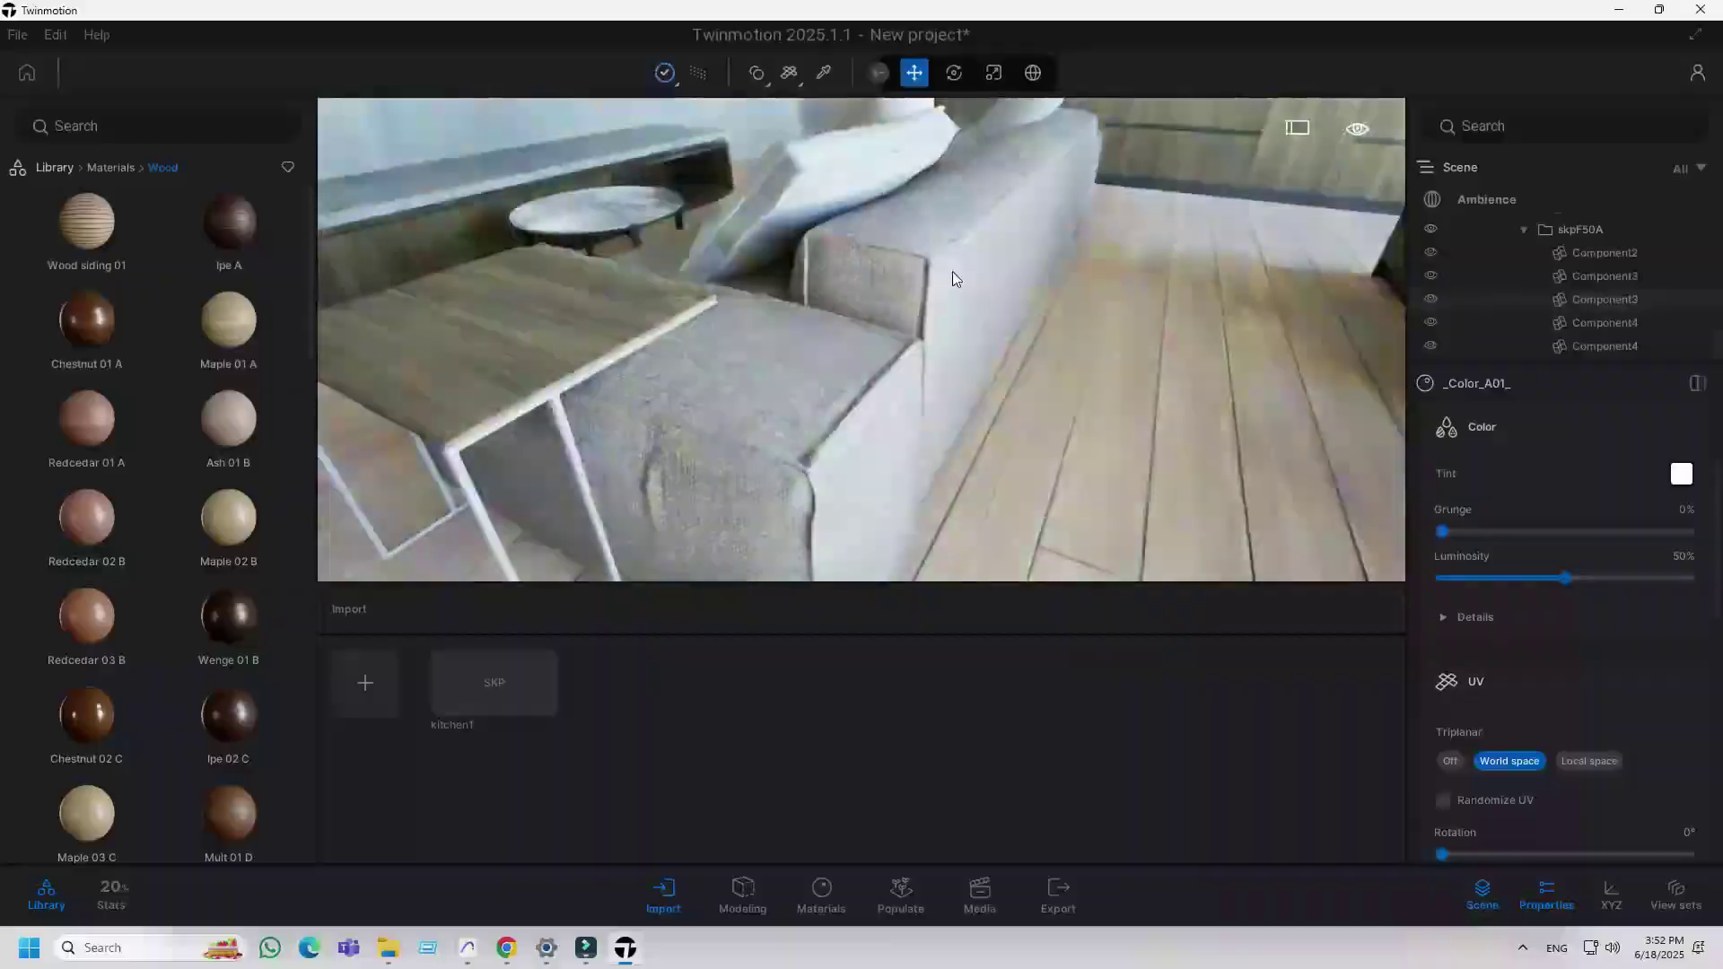
{"action": "scroll", "coordinate": [984, 343], "scroll_direction": "up", "scroll_amount": 3}
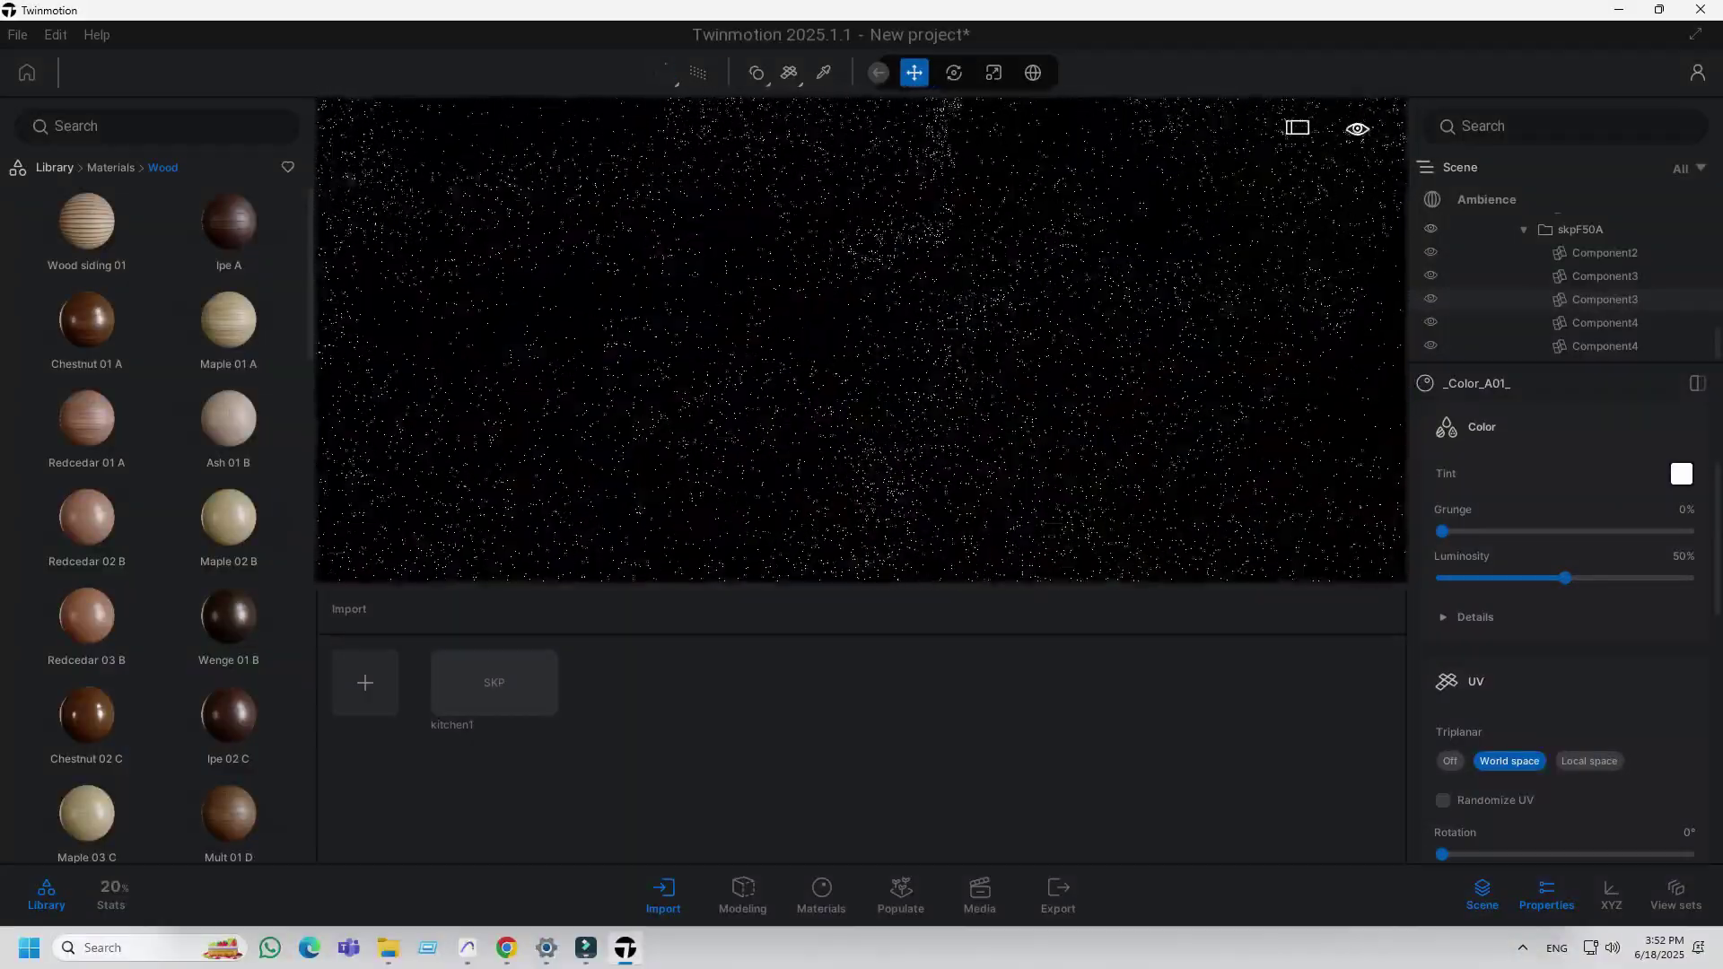
{"action": "scroll", "coordinate": [995, 348], "scroll_direction": "down", "scroll_amount": 3}
{"action": "scroll", "coordinate": [1051, 394], "scroll_direction": "down", "scroll_amount": 2}
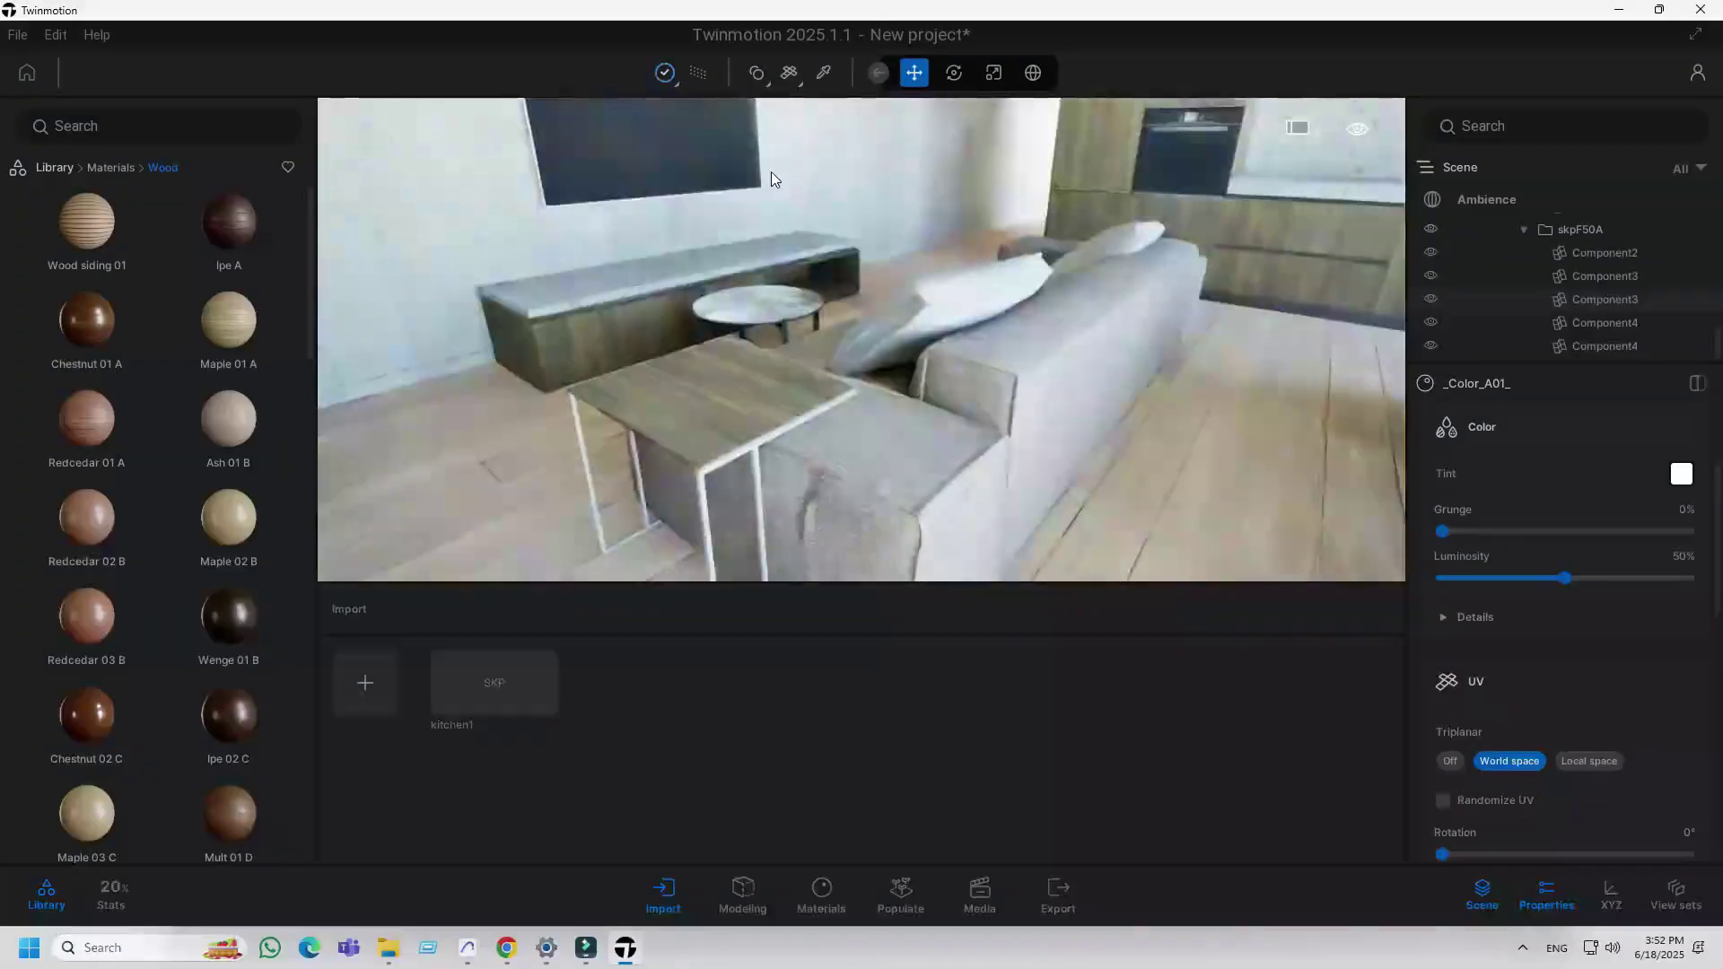
{"action": "left_click", "coordinate": [695, 70]}
{"action": "left_click_drag", "start_coordinate": [847, 282], "coordinate": [754, 310]}
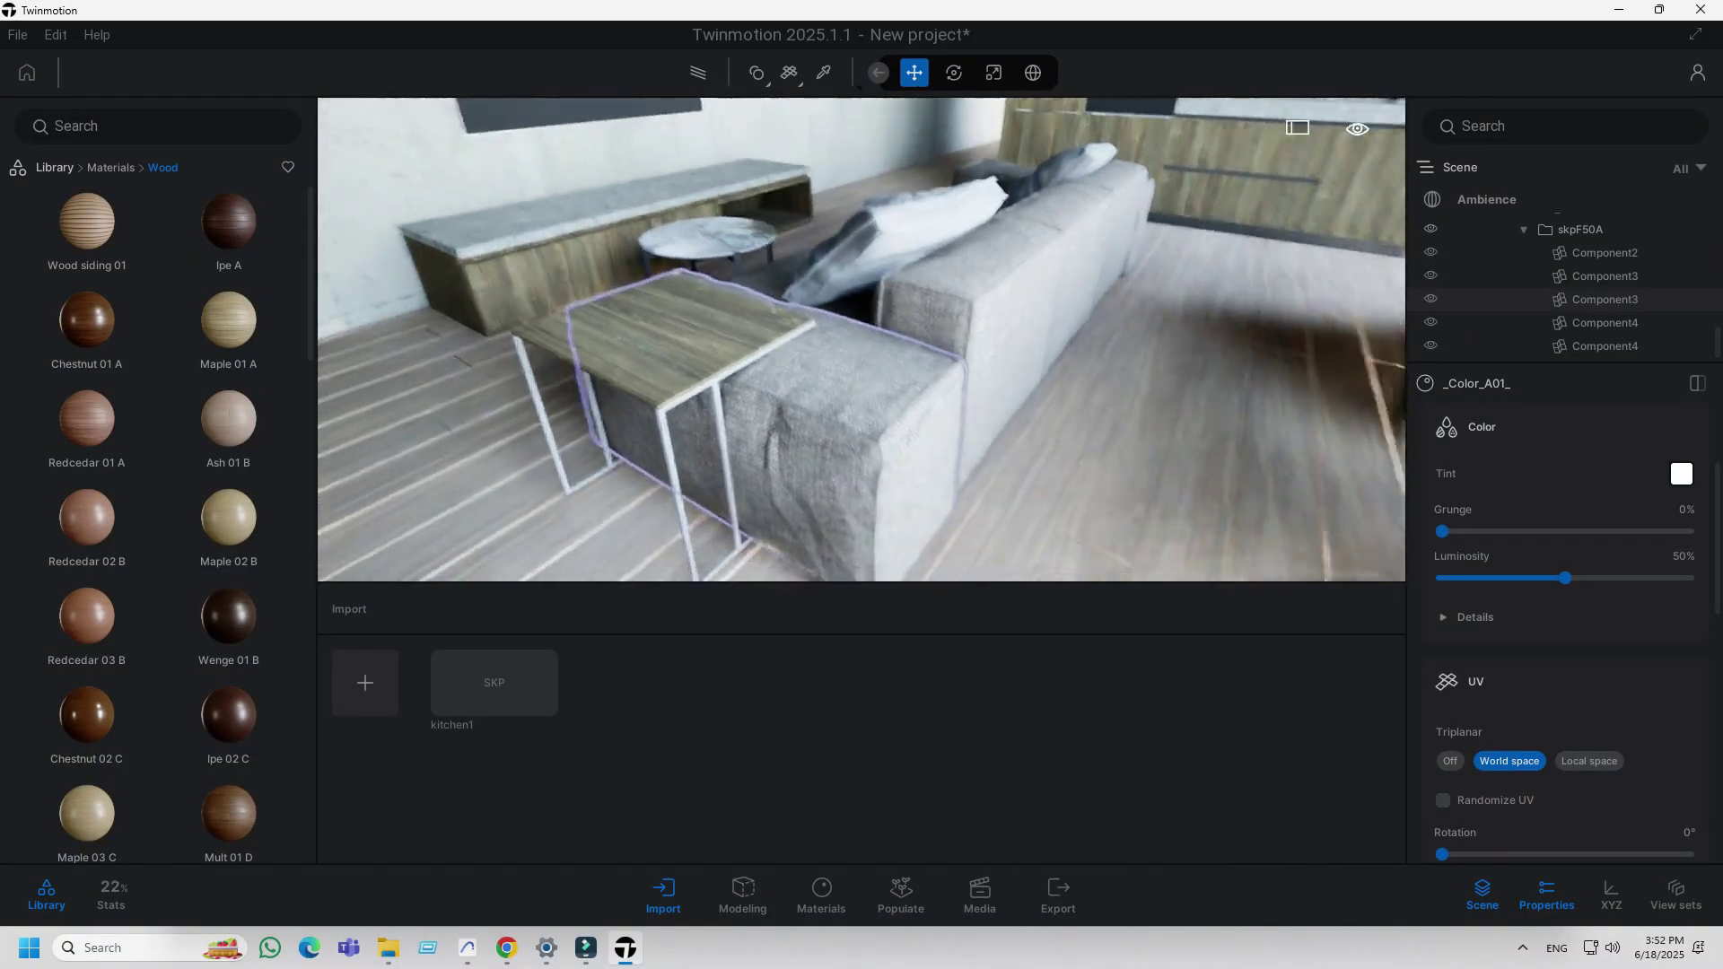
{"action": "scroll", "coordinate": [850, 392], "scroll_direction": "down", "scroll_amount": 3}
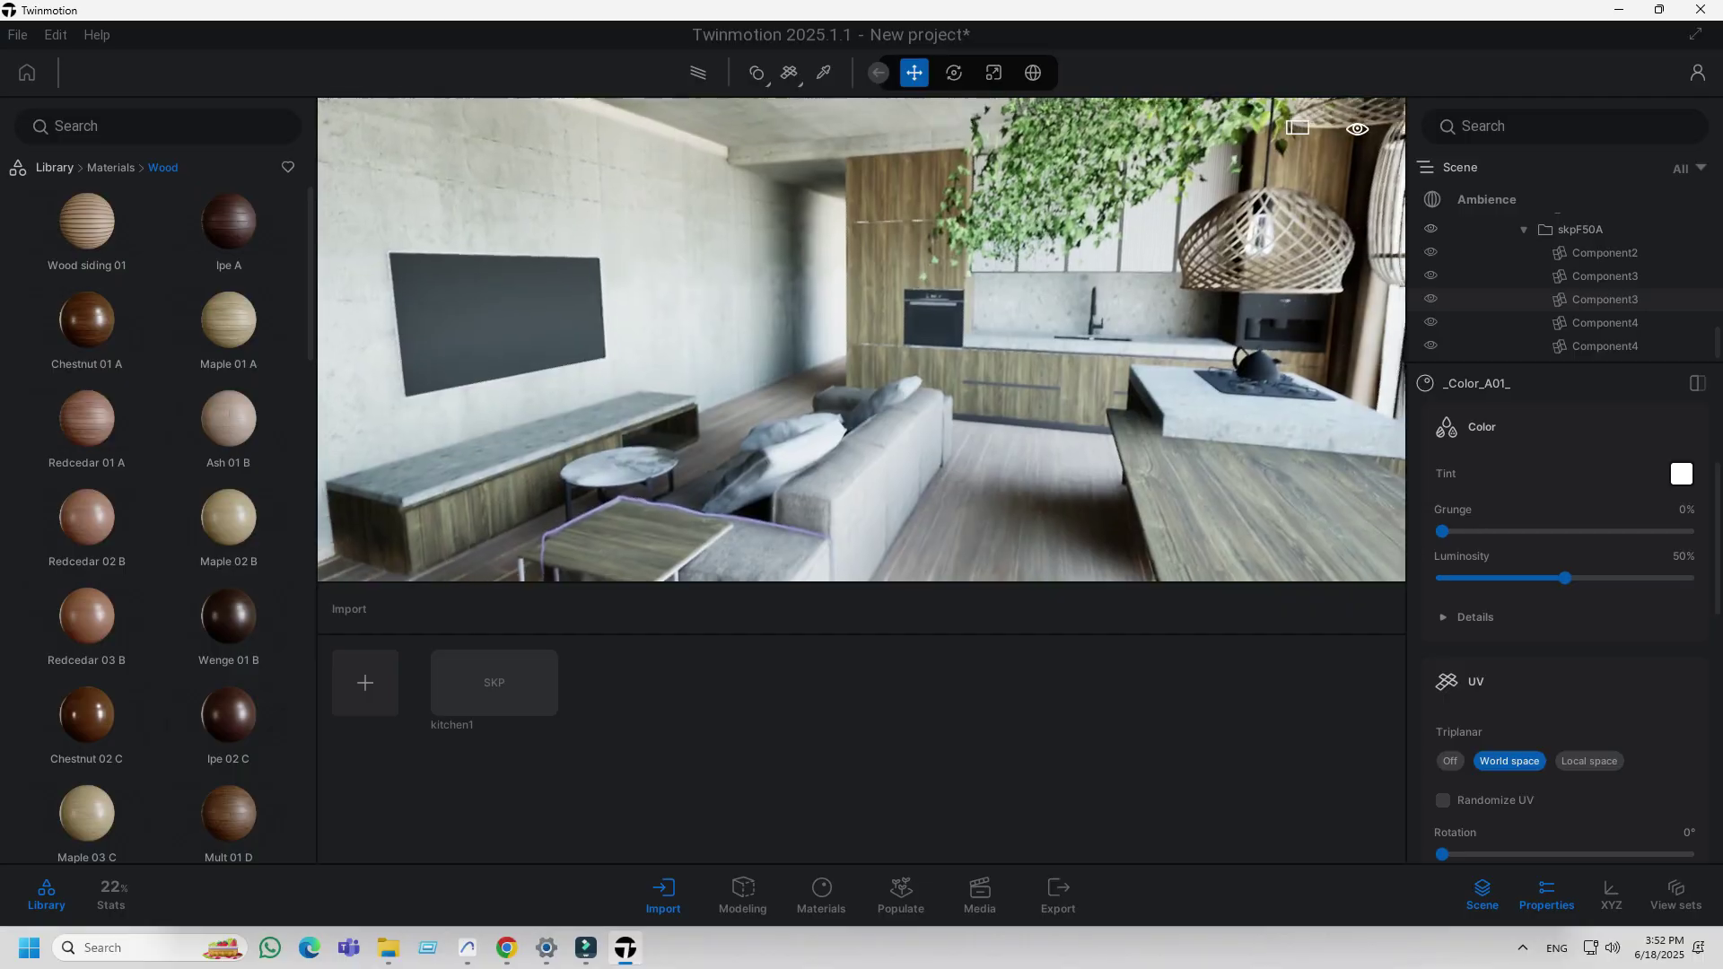
{"action": "left_click_drag", "start_coordinate": [849, 393], "coordinate": [861, 323]}
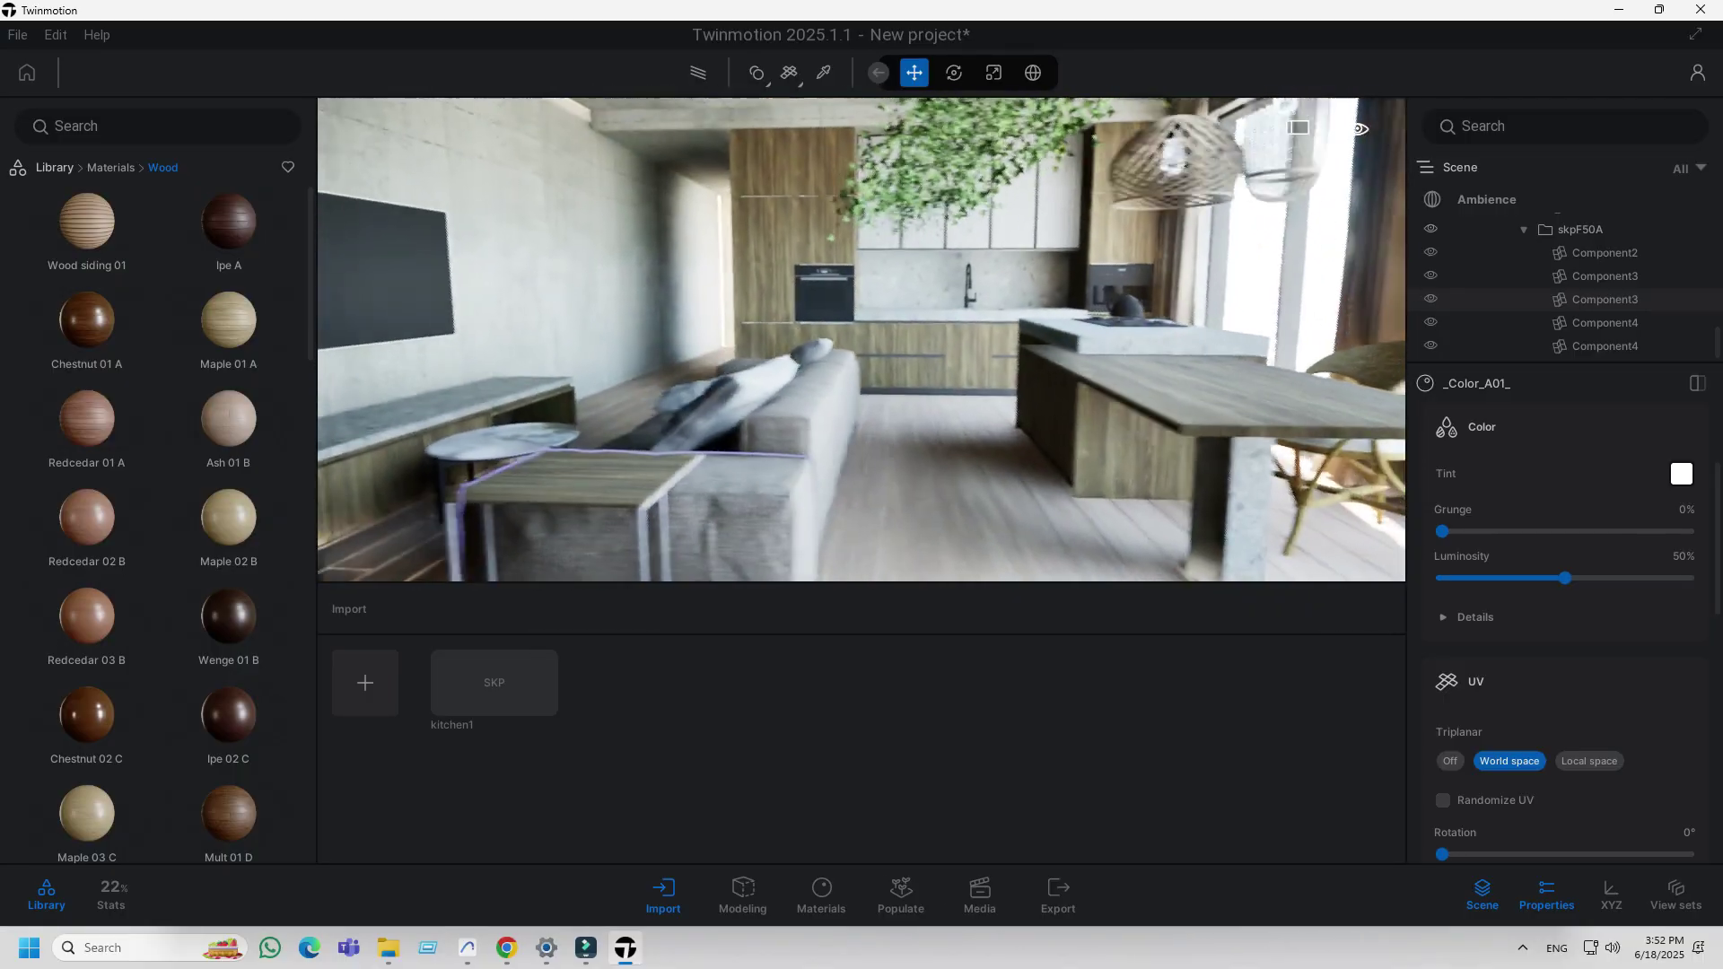
{"action": "key", "text": "Up"}
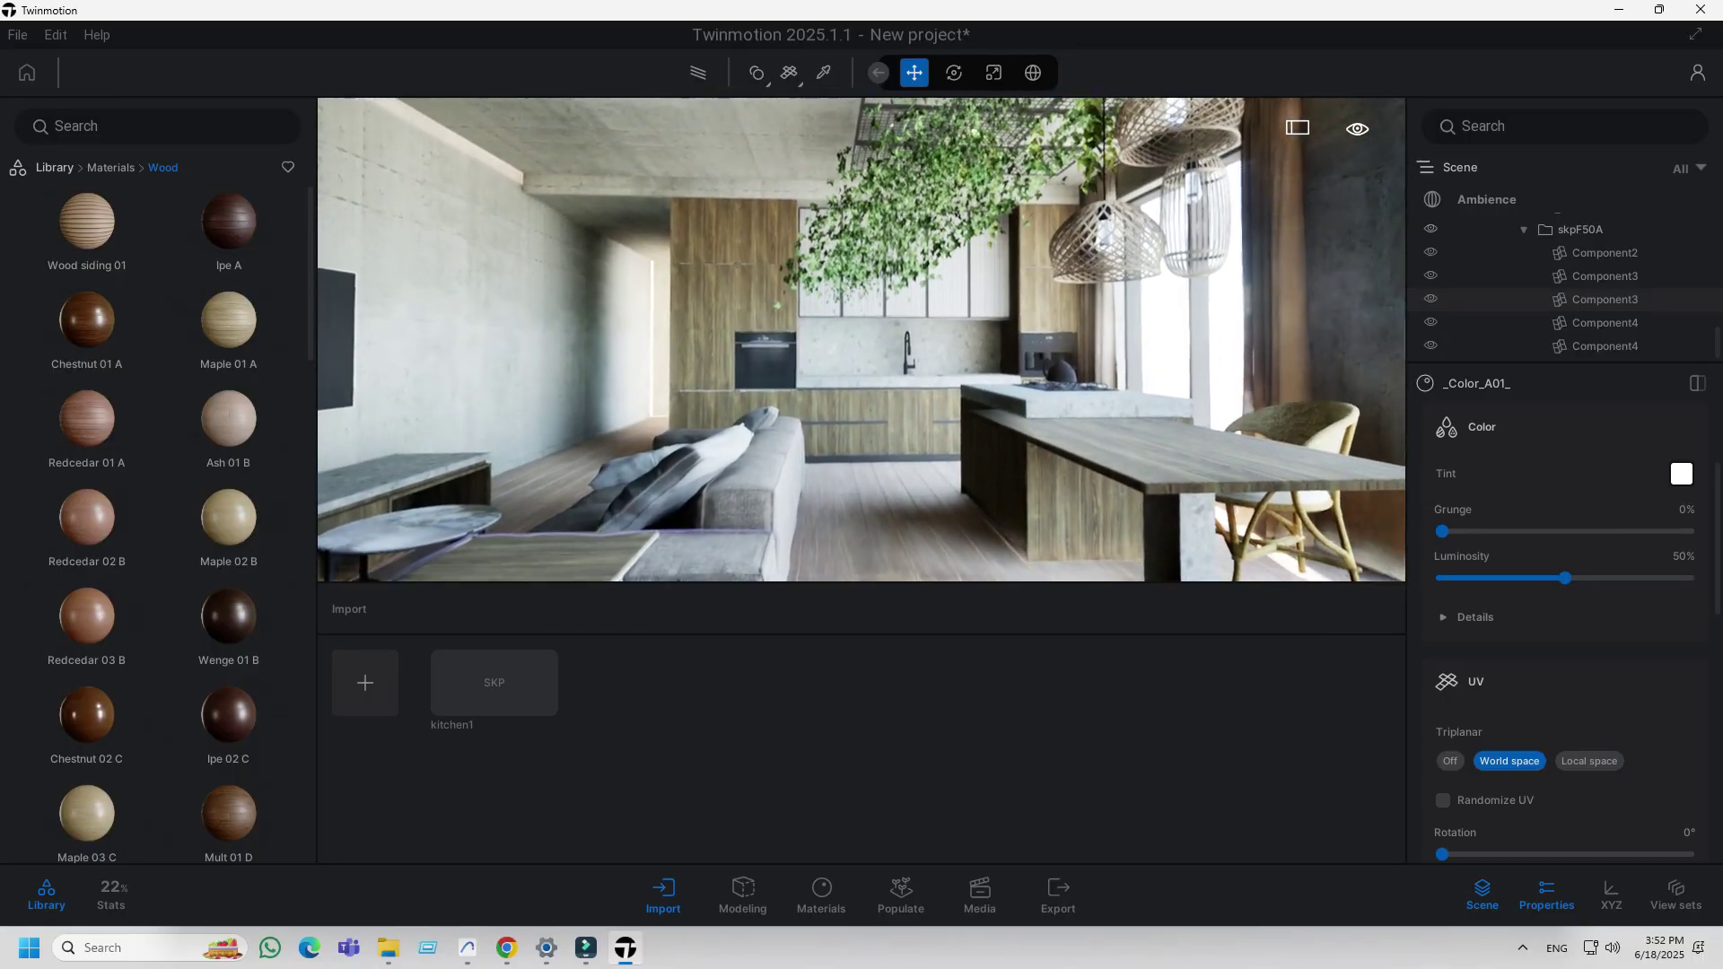